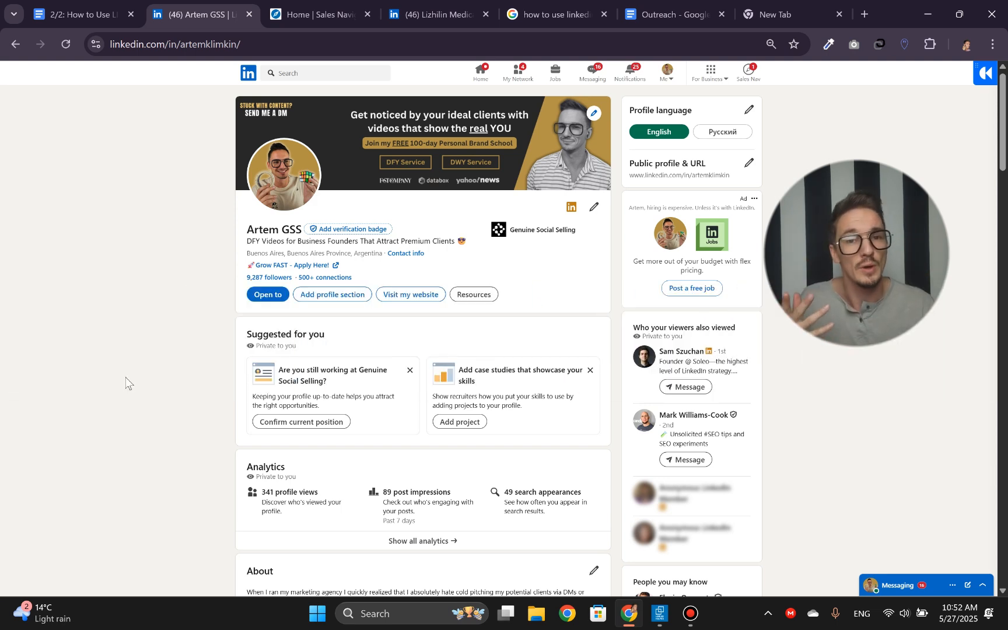
- Switch from the Linked Helper launcher to LinkedIn Sales Navigator and open its account search with all filters
{"action": "left_click", "coordinate": [660, 613]}
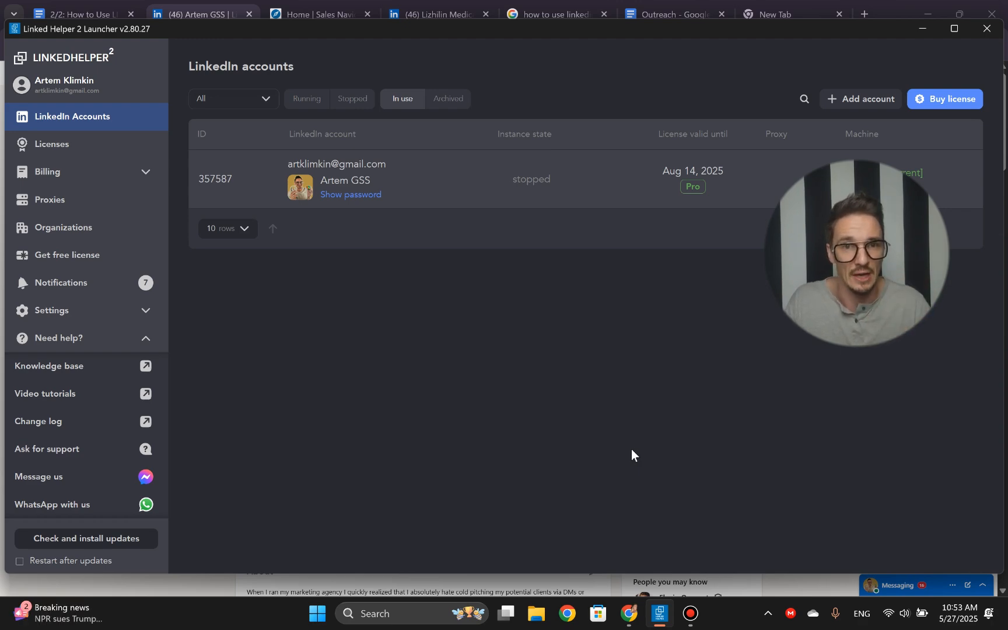
{"action": "left_click", "coordinate": [317, 18]}
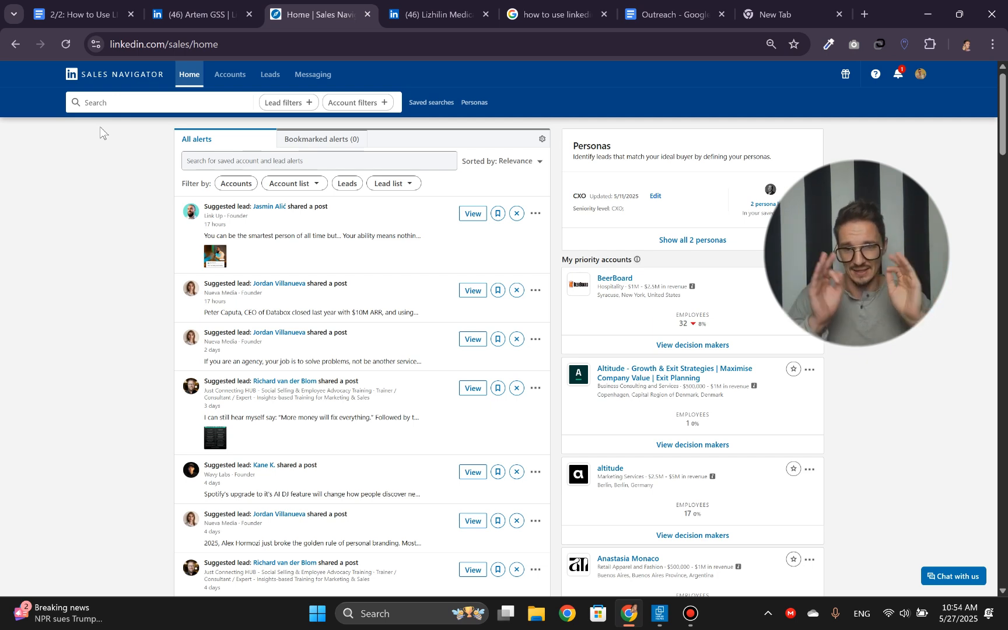
{"action": "left_click", "coordinate": [131, 103]}
{"action": "key", "text": "Return"}
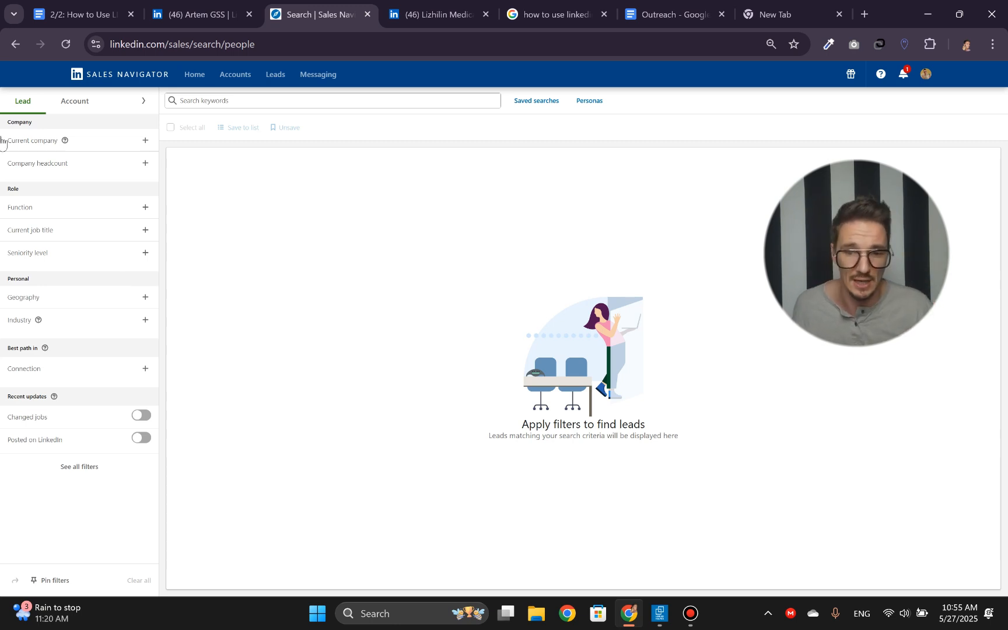
{"action": "left_click", "coordinate": [68, 110]}
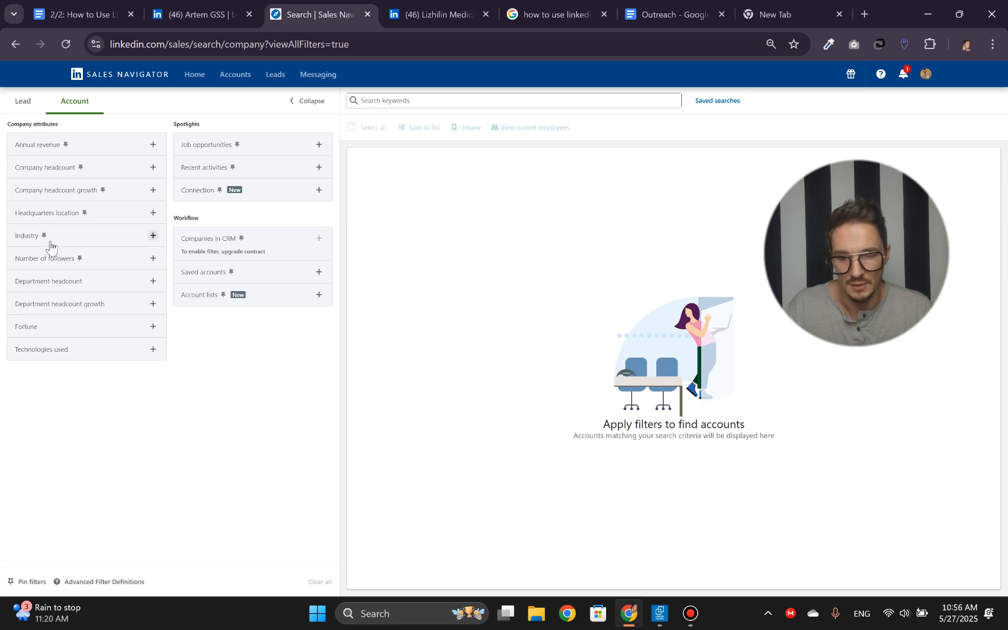
- Filter the account search by industry to include Wellness and Fitness Services
{"action": "left_click", "coordinate": [154, 234]}
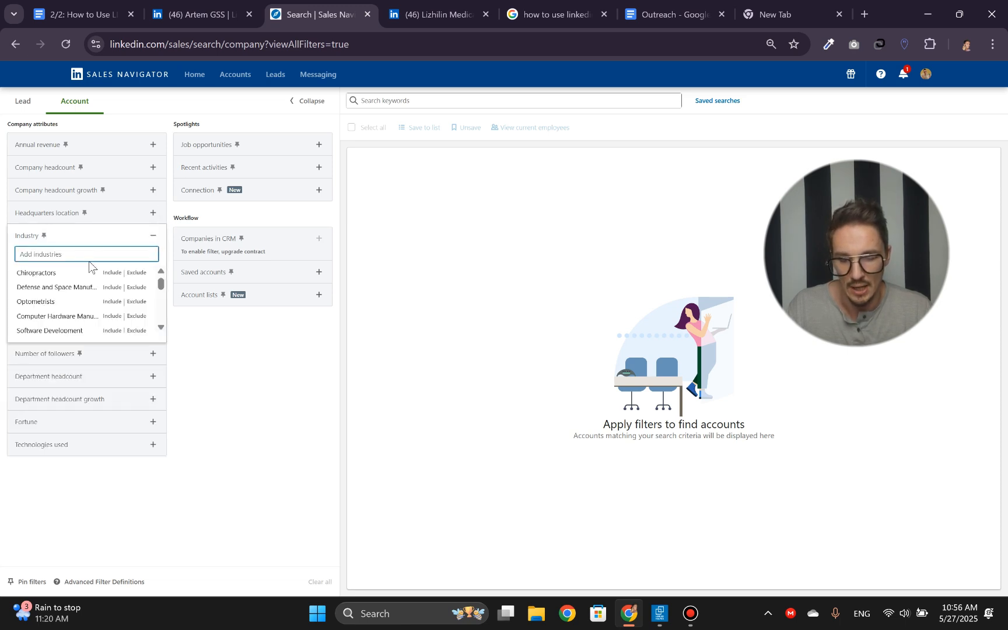
{"action": "type", "text": "well"}
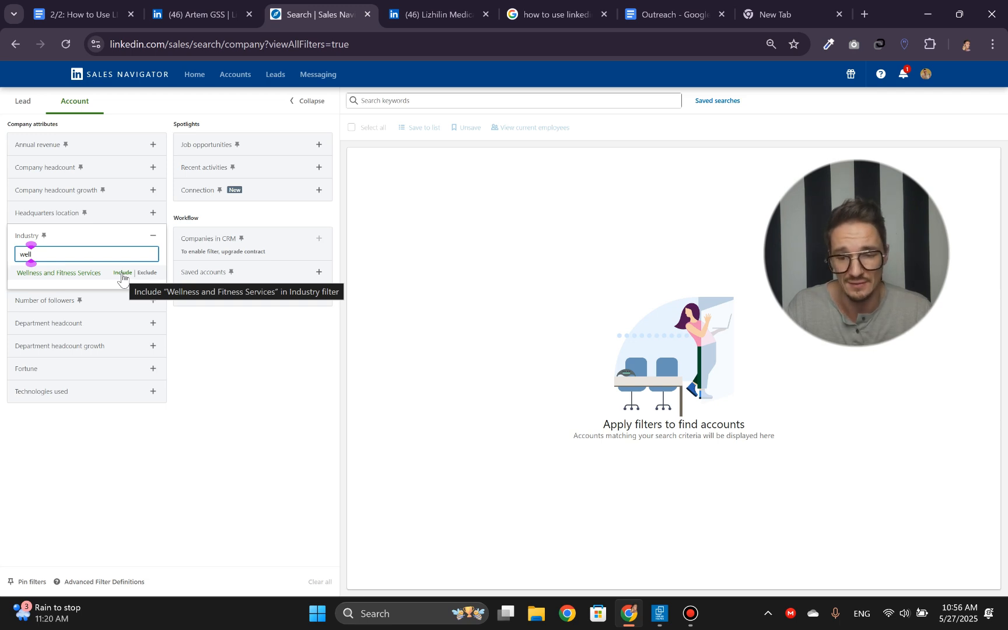
{"action": "left_click", "coordinate": [122, 274]}
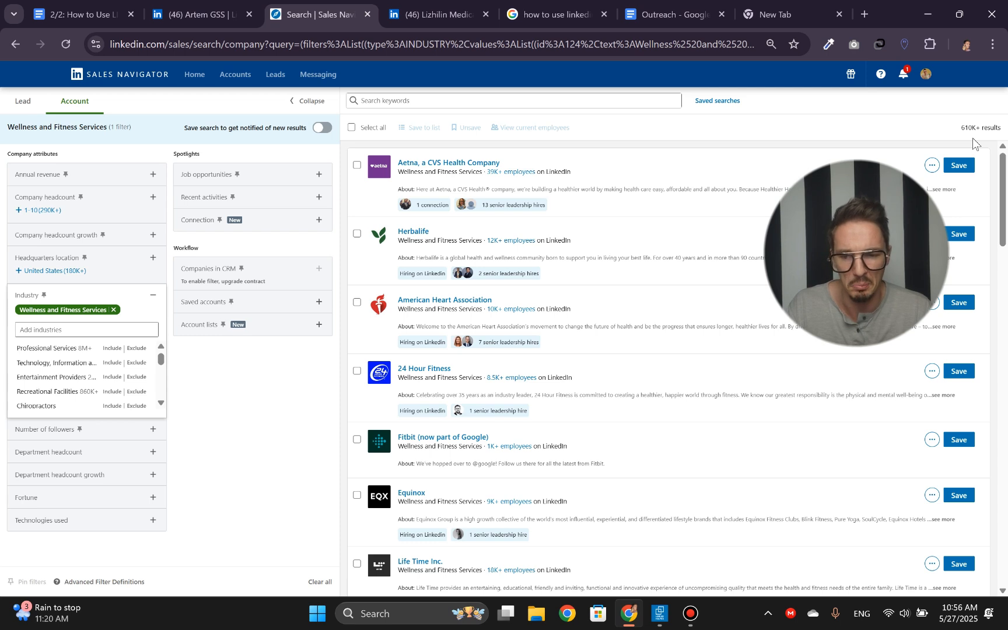
{"action": "left_click", "coordinate": [262, 390]}
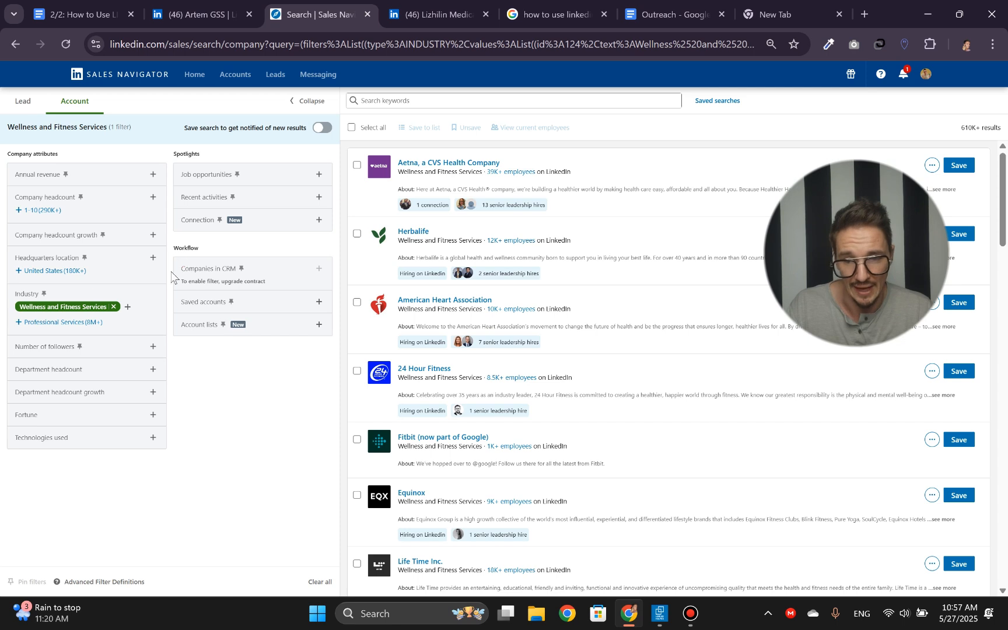
- Limit the headquarters location to New York, New York, United States and check the number of matching accounts
{"action": "left_click", "coordinate": [153, 258]}
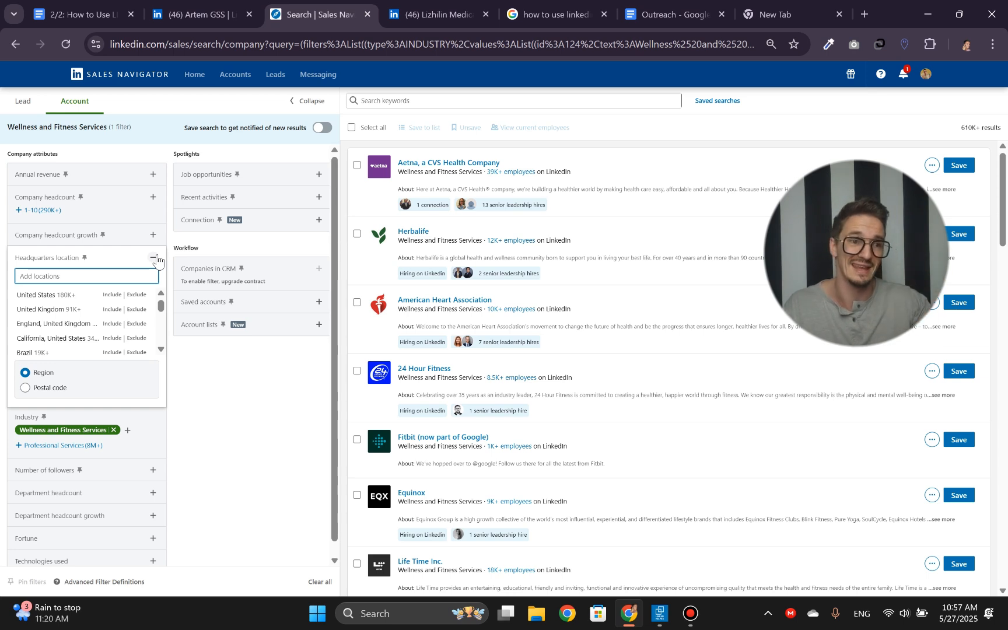
{"action": "type", "text": "nyc"}
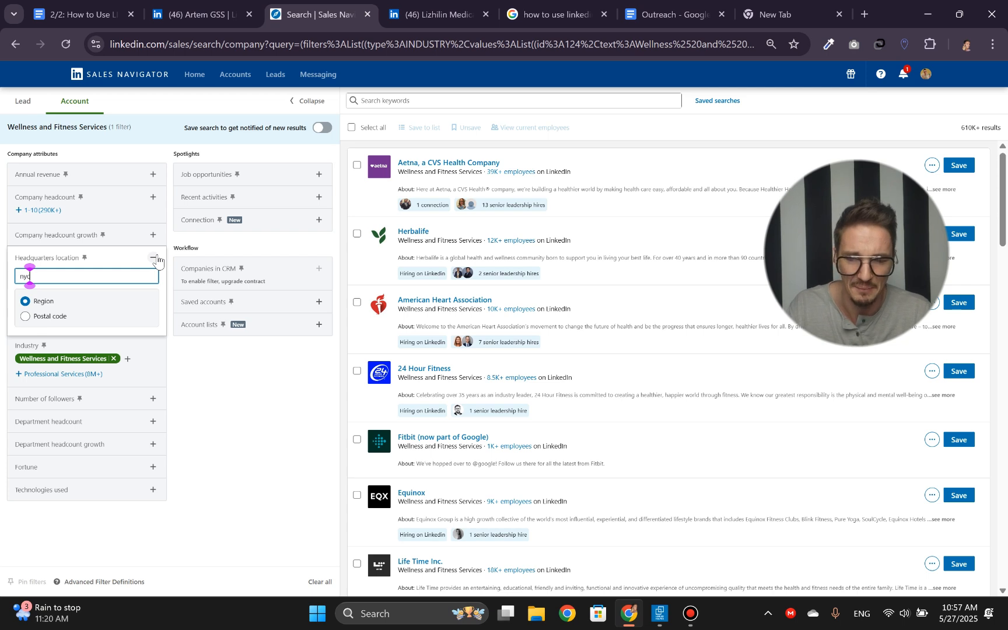
{"action": "key", "text": "BackSpace"}
{"action": "key", "text": "BackSpace"}
{"action": "key", "text": "BackSpace"}
{"action": "type", "text": "new new"}
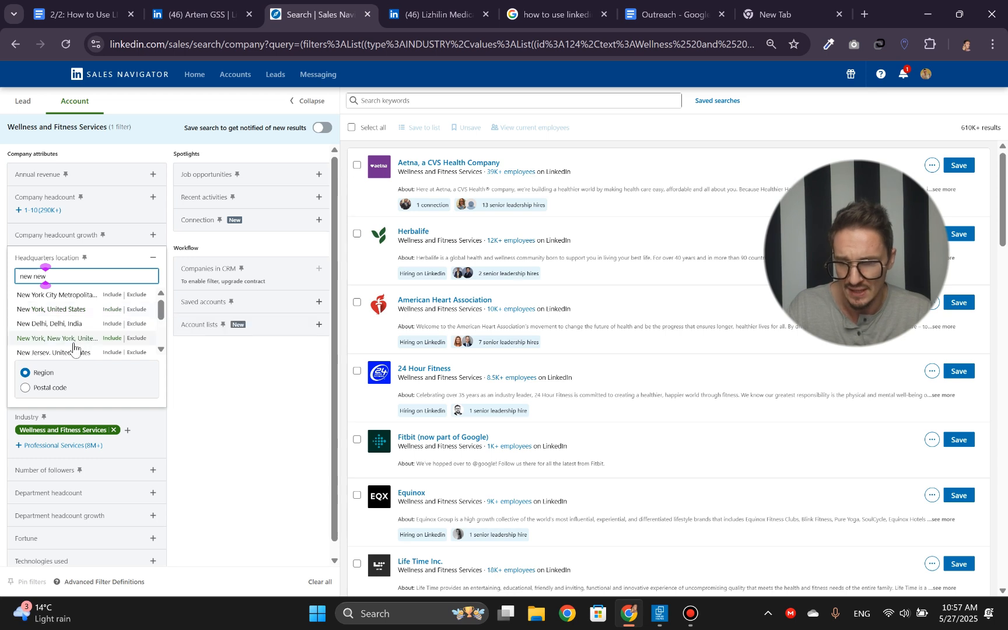
{"action": "left_click", "coordinate": [112, 339]}
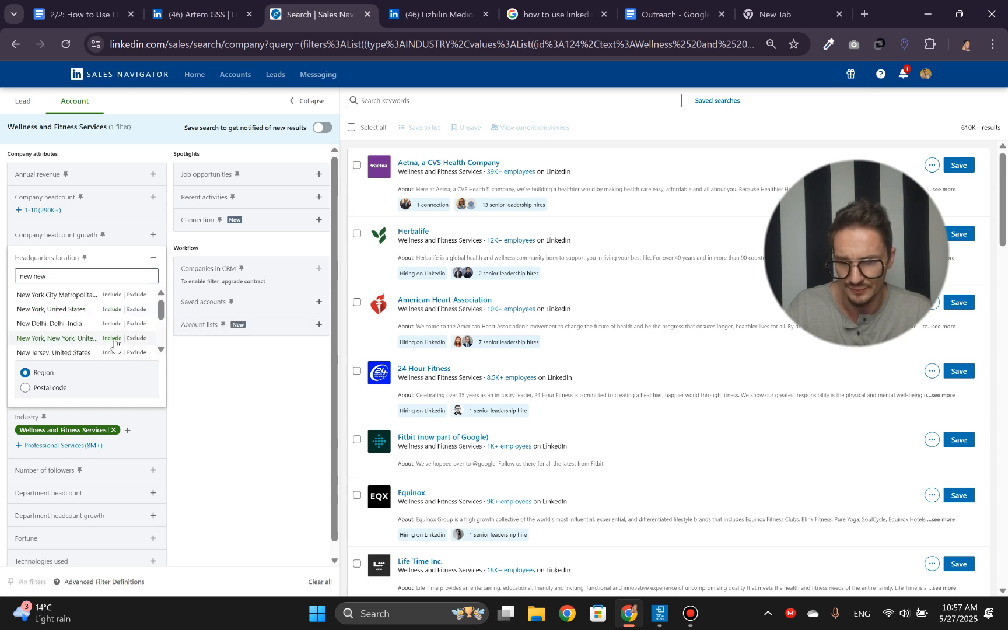
{"action": "left_click", "coordinate": [152, 260]}
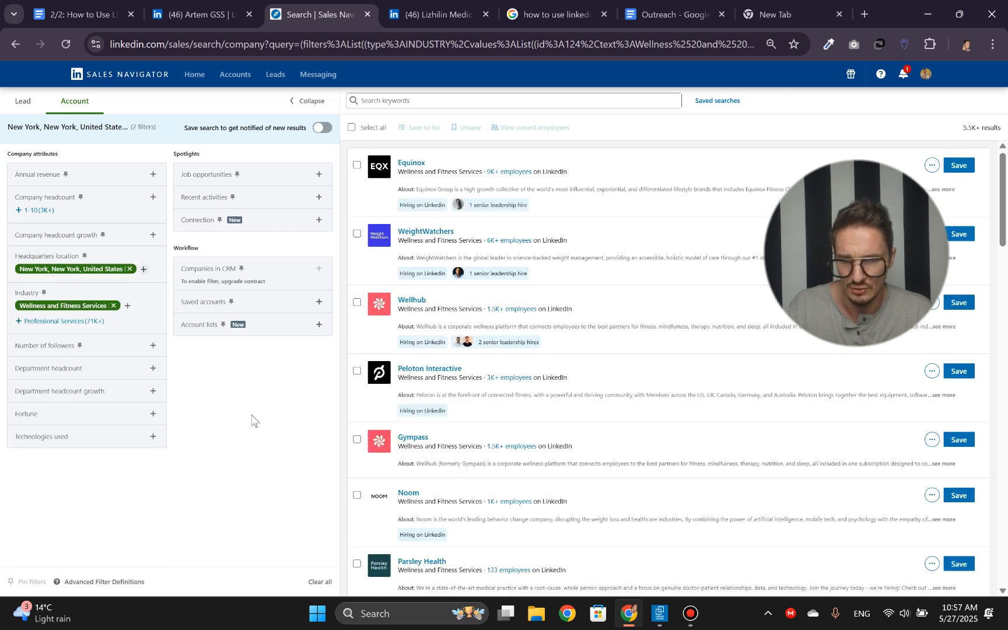
{"action": "triple_click", "coordinate": [969, 130]}
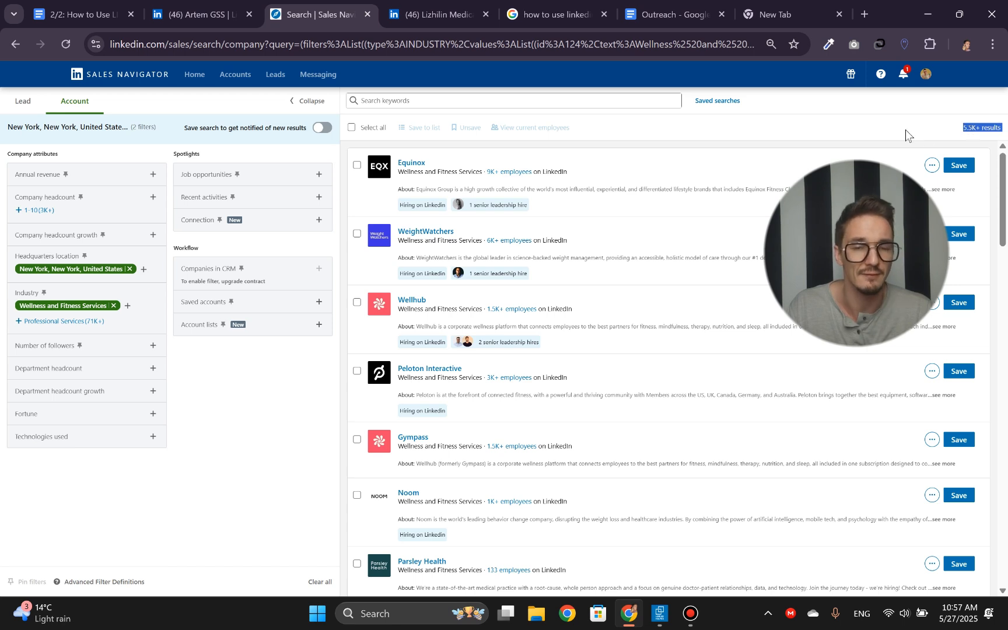
{"action": "left_click", "coordinate": [286, 406]}
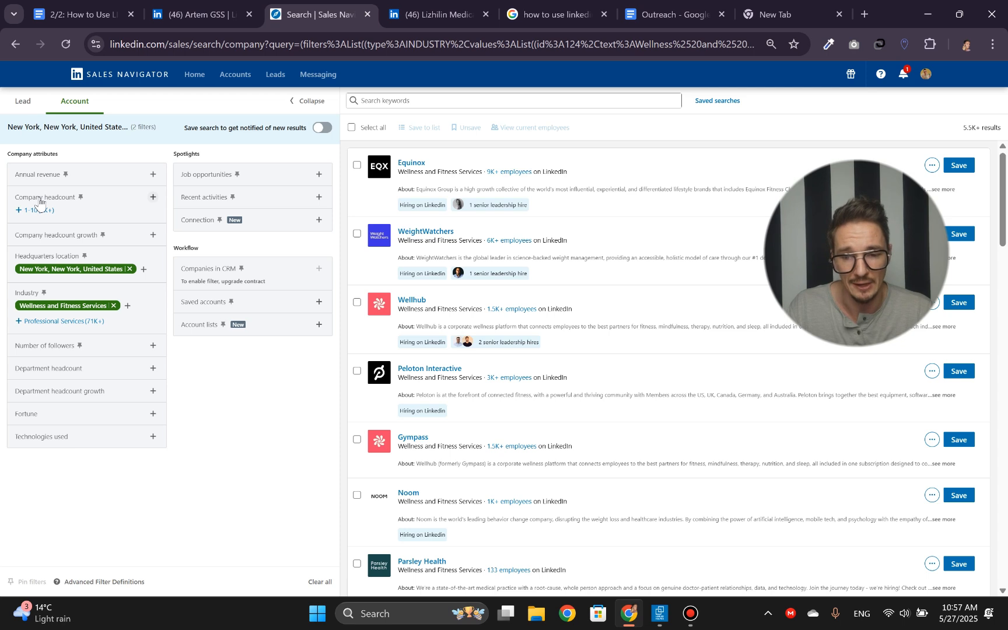
- Restrict the company headcount filter to 11-50 employees
{"action": "left_click", "coordinate": [152, 199]}
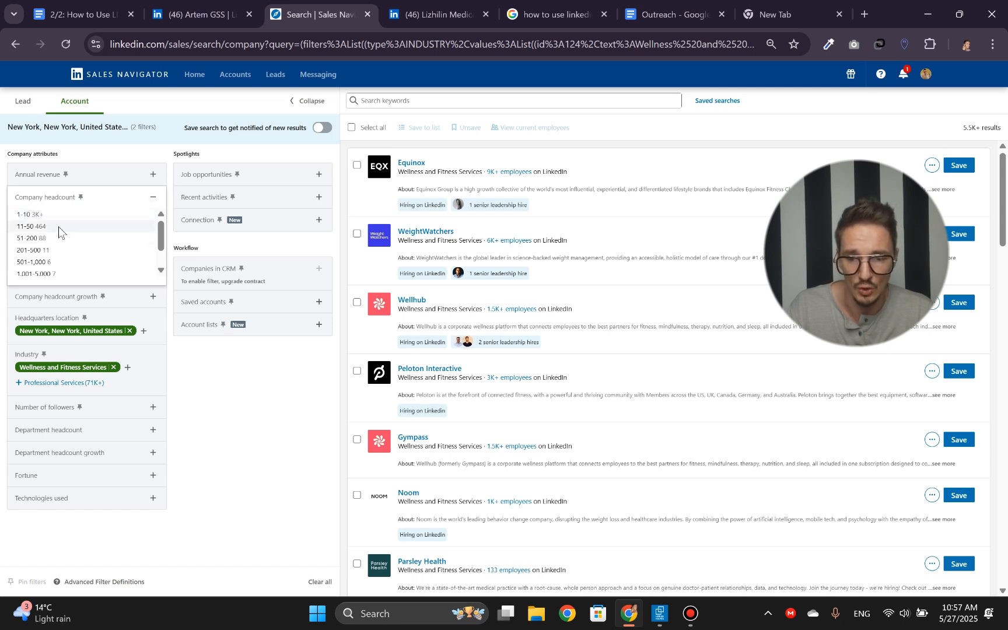
{"action": "left_click", "coordinate": [58, 227]}
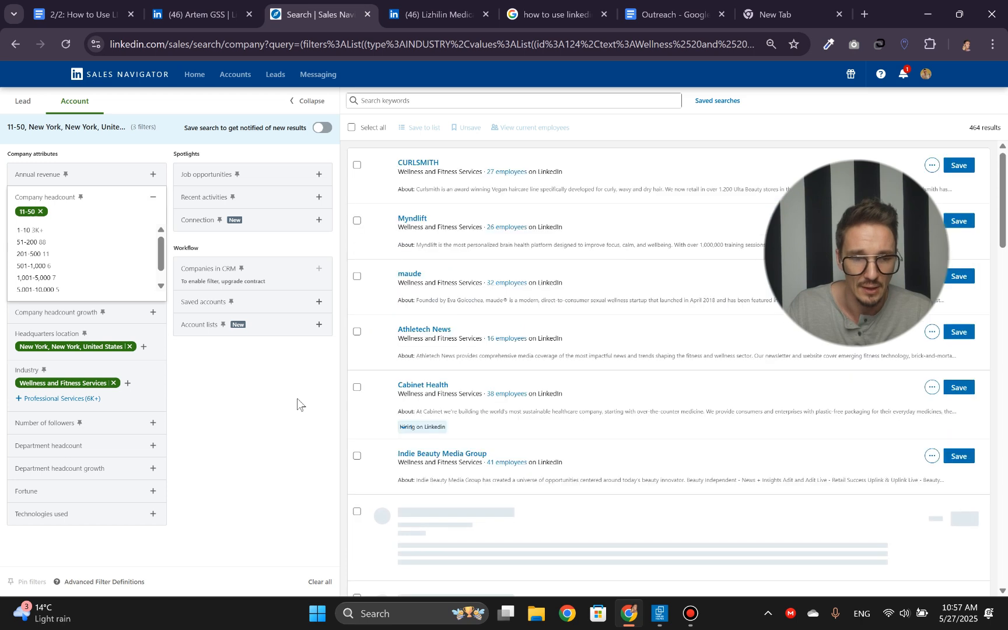
{"action": "left_click", "coordinate": [297, 399]}
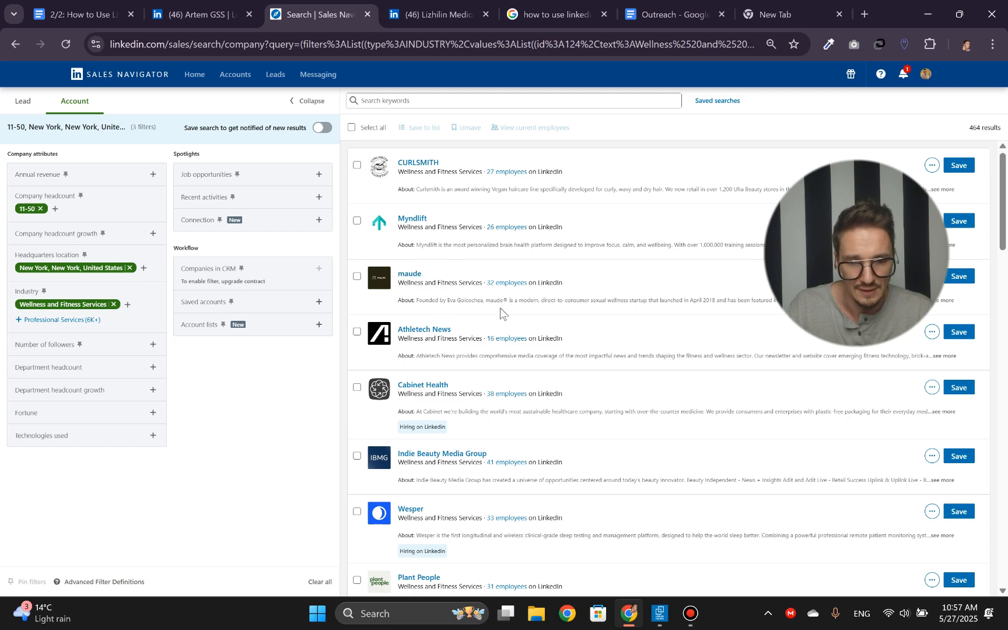
- Search the filtered accounts for the keyword "beauty"
{"action": "scroll", "coordinate": [501, 311], "scroll_direction": "down", "scroll_amount": 2}
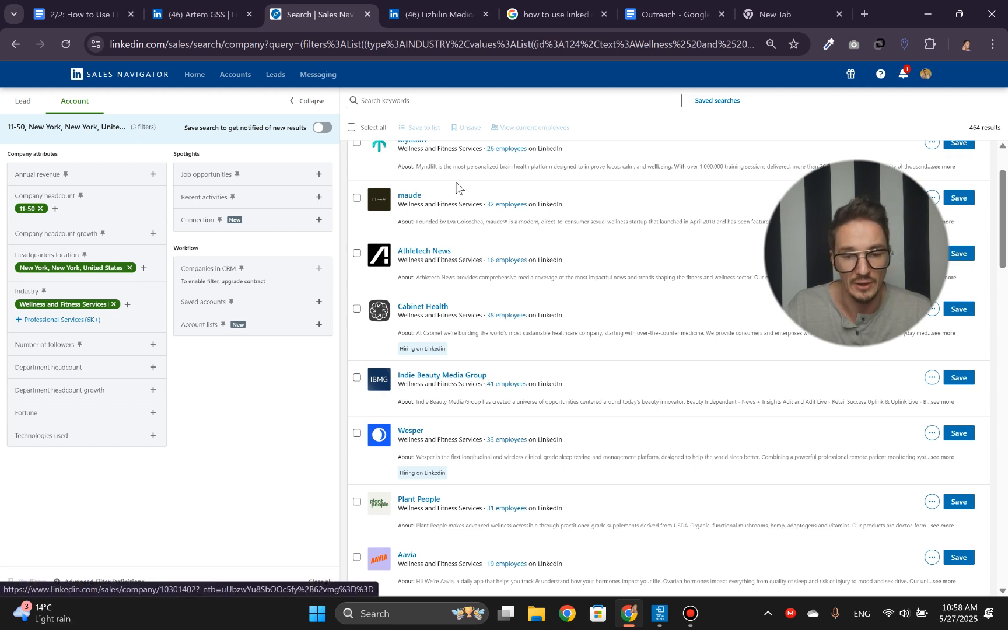
{"action": "left_click", "coordinate": [419, 99]}
{"action": "left_click", "coordinate": [403, 107]}
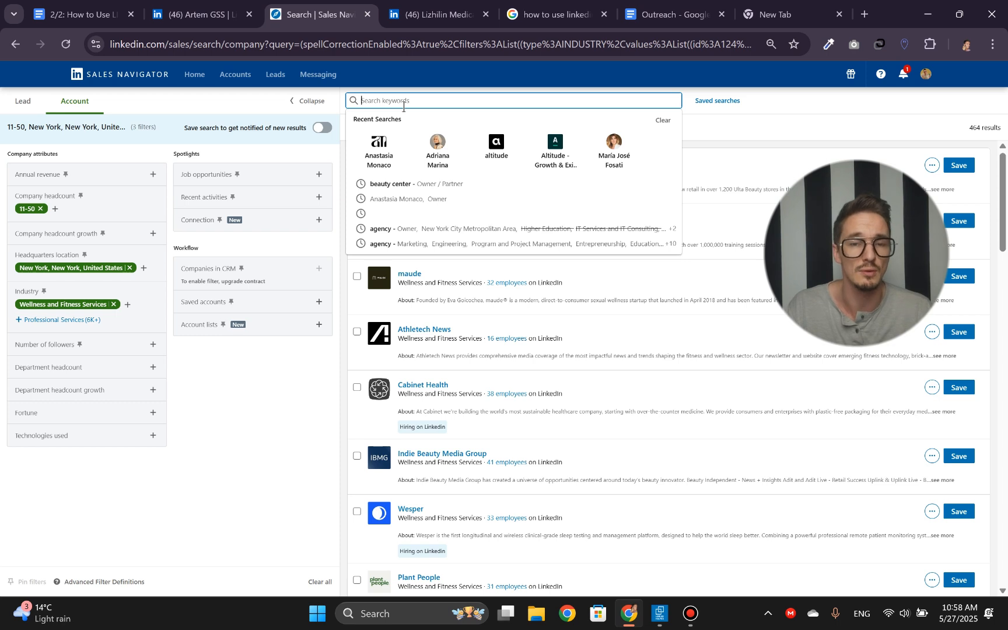
{"action": "type", "text": "beatuy"}
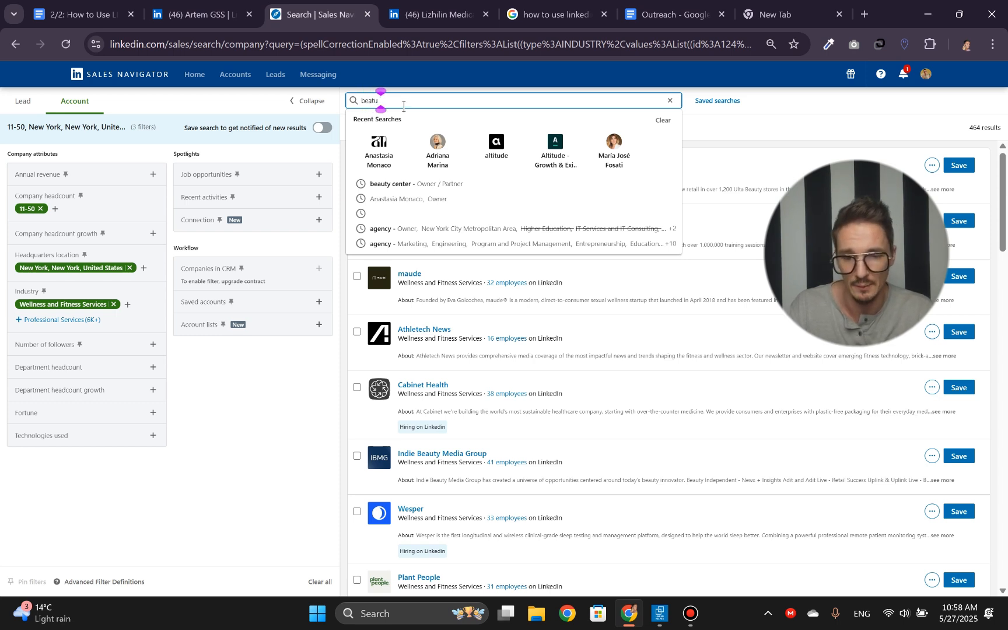
{"action": "key", "text": "BackSpace"}
{"action": "key", "text": "BackSpace"}
{"action": "type", "text": "uty"}
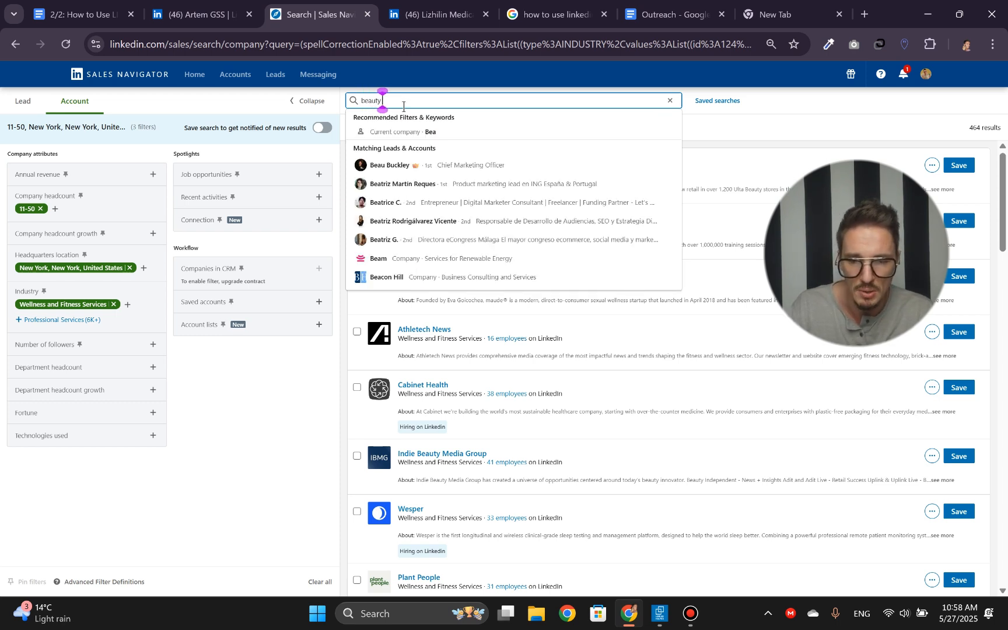
{"action": "key", "text": "Return"}
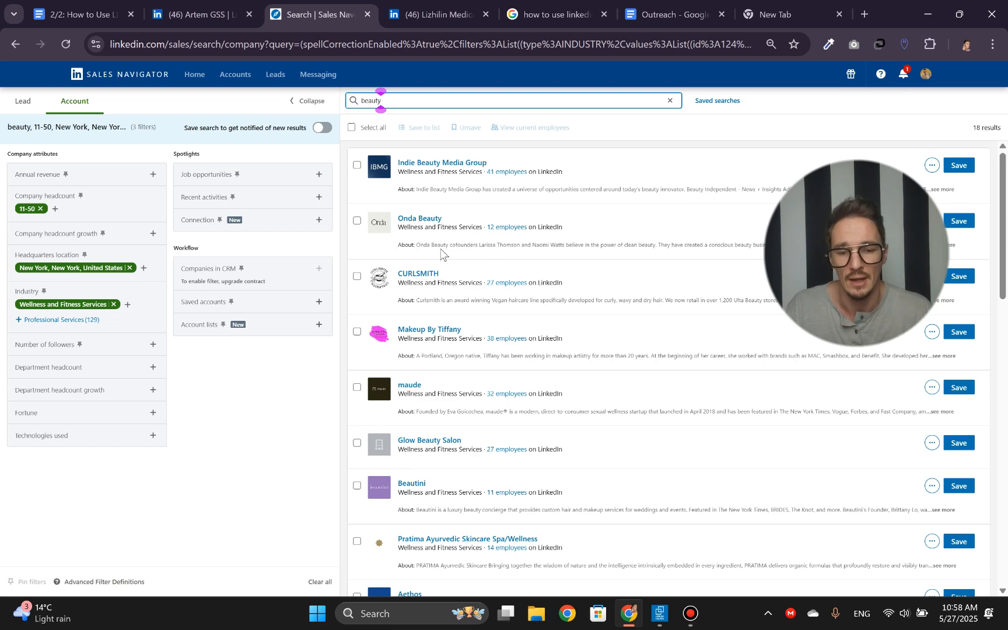
- Clear the keyword and rerun the account search with only the filters applied
{"action": "key", "text": "ctrl+a"}
{"action": "key", "text": "BackSpace"}
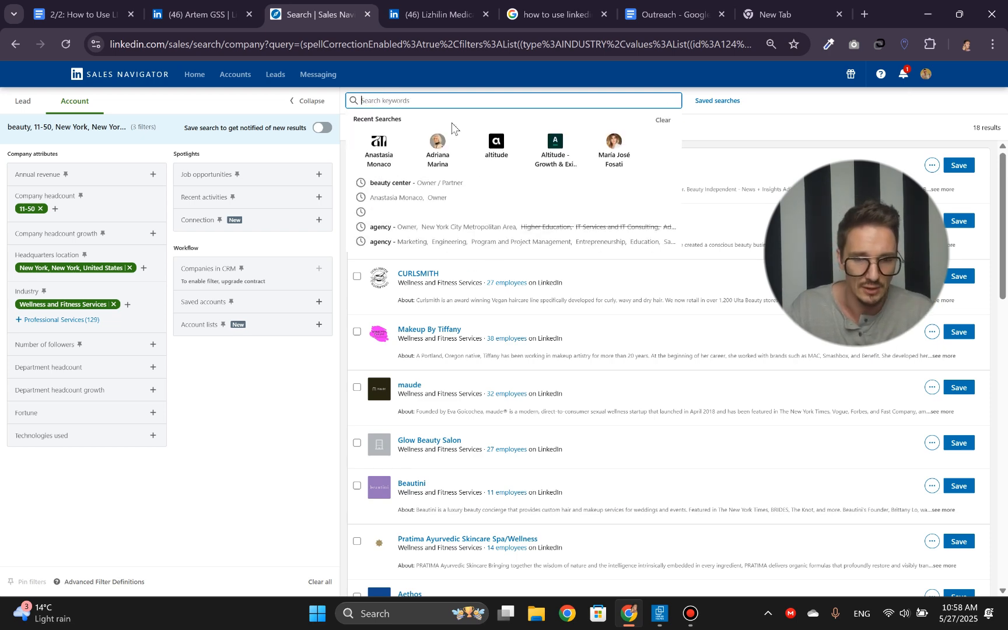
{"action": "key", "text": "Return"}
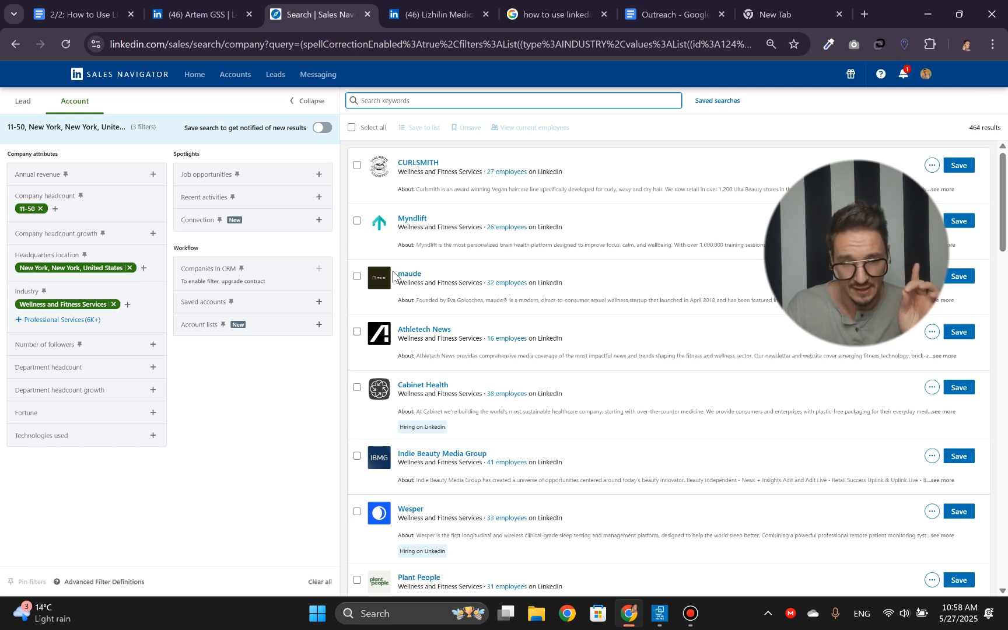
- Select all accounts on the first results page and save them to a new account list named "Wellness Centers"
{"action": "left_click", "coordinate": [351, 127]}
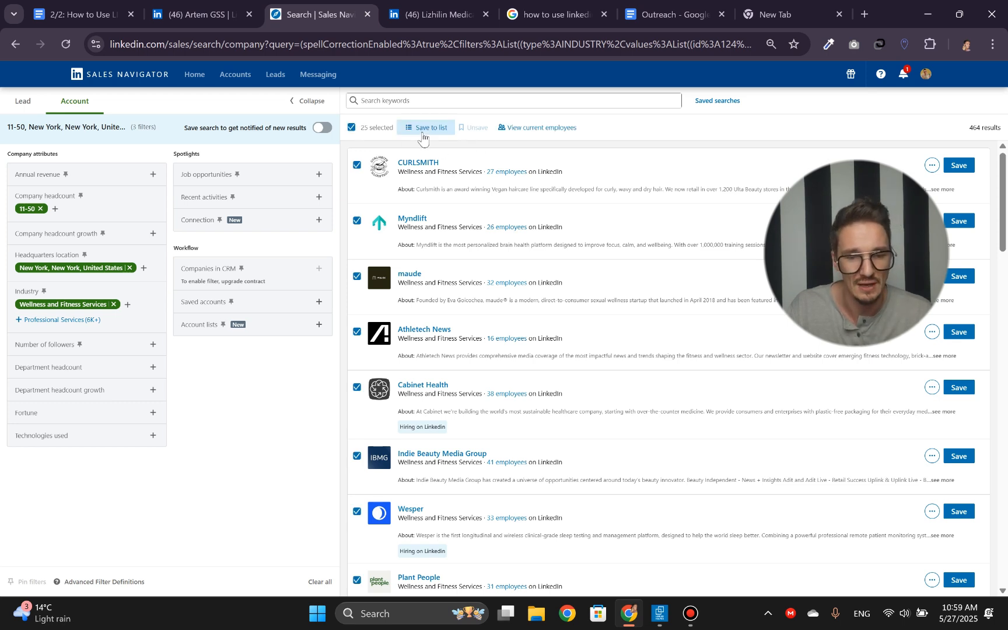
{"action": "left_click", "coordinate": [422, 128]}
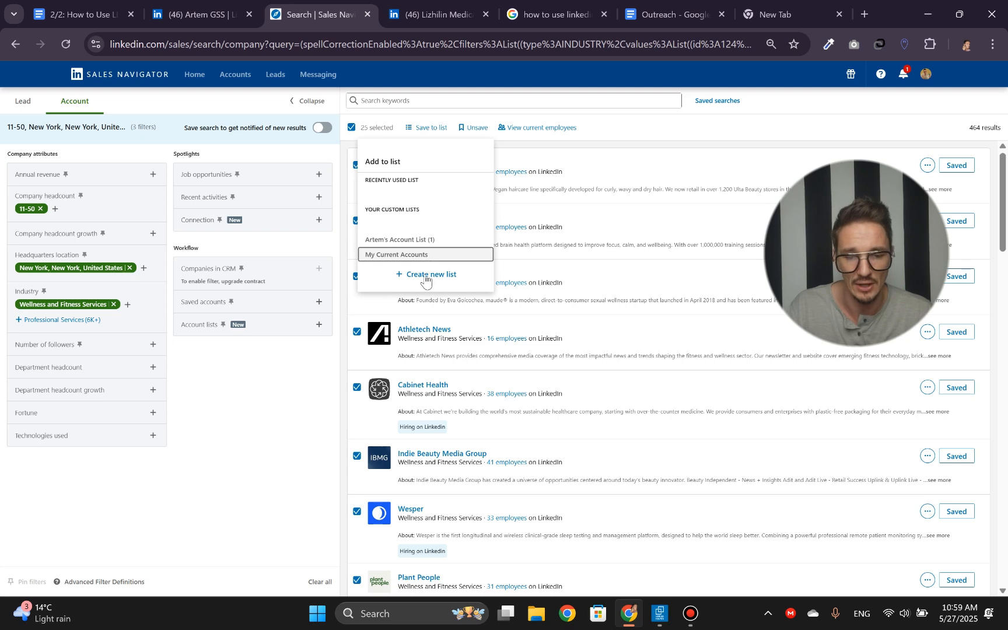
{"action": "left_click", "coordinate": [426, 275]}
{"action": "left_click", "coordinate": [422, 287]}
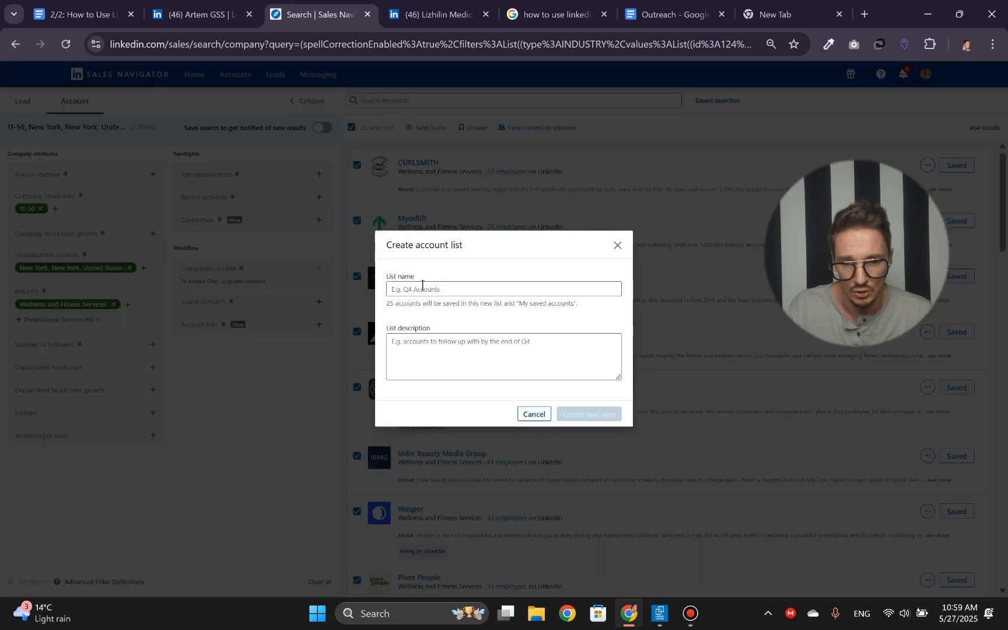
{"action": "left_click", "coordinate": [422, 288]}
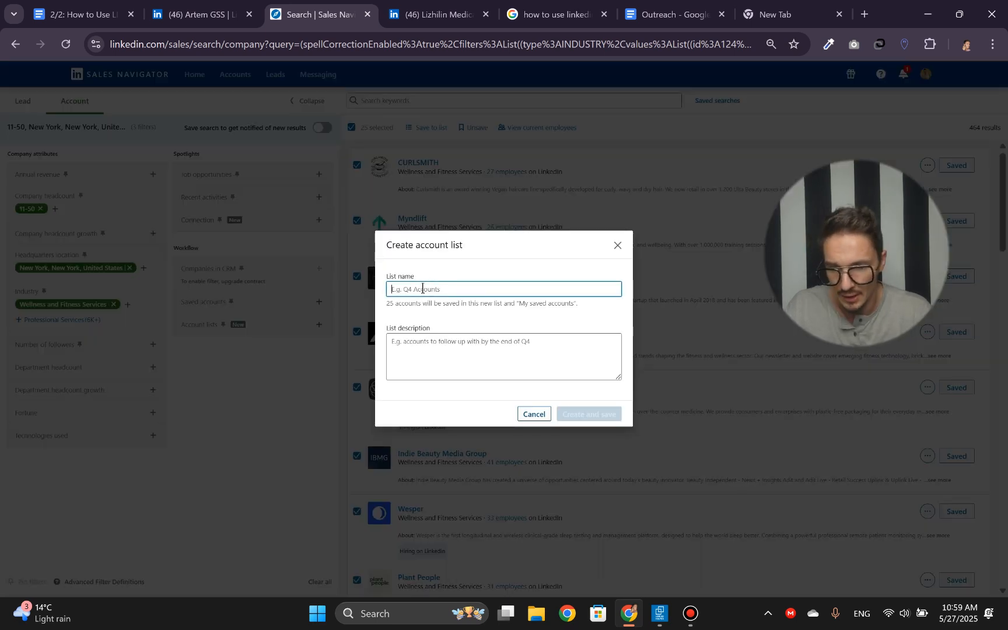
{"action": "type", "text": "Well"}
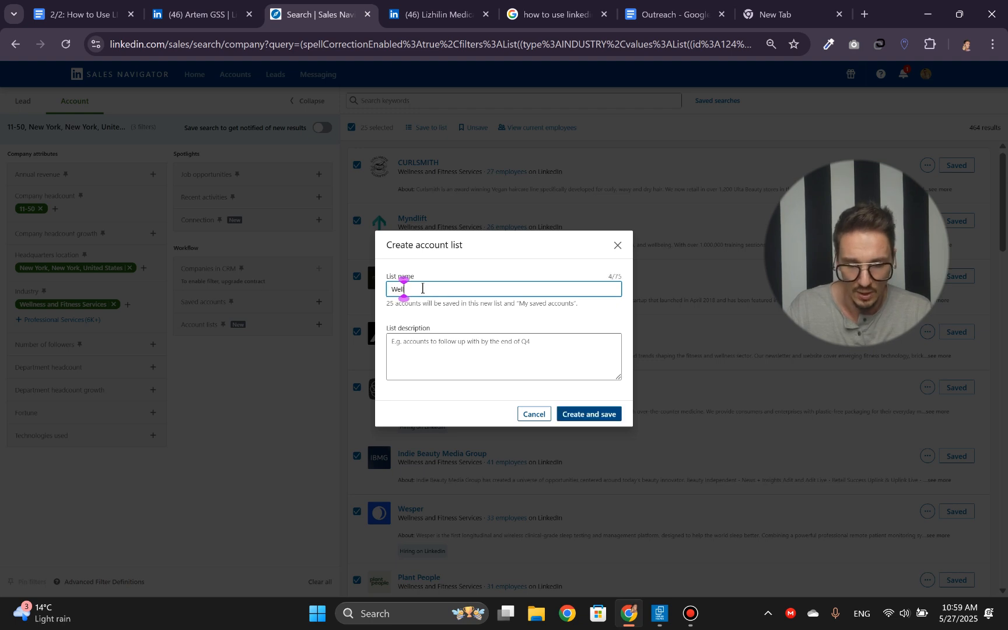
{"action": "type", "text": "ness Canters"}
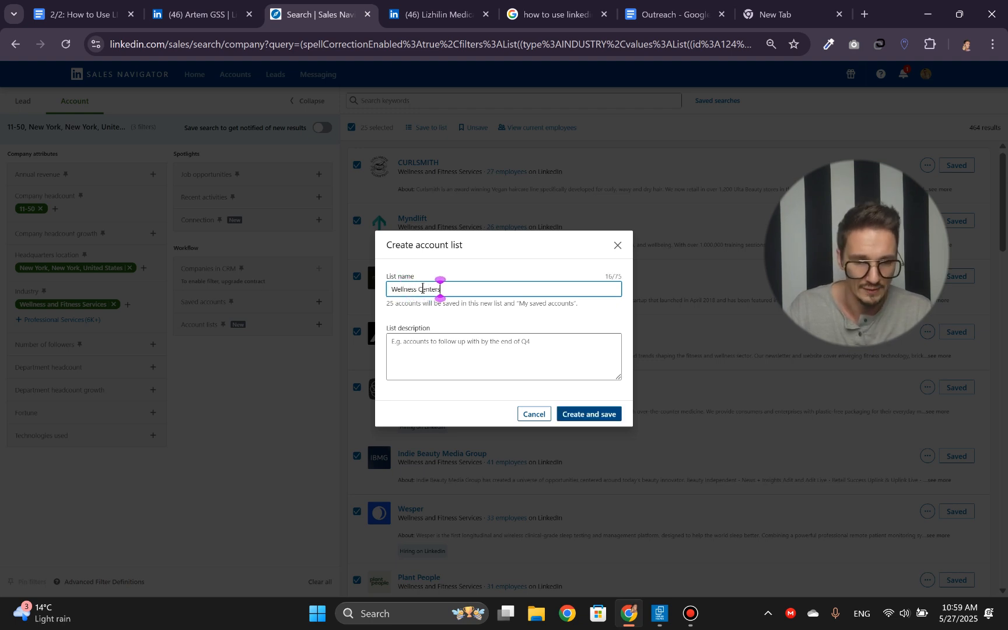
{"action": "left_click", "coordinate": [595, 415]}
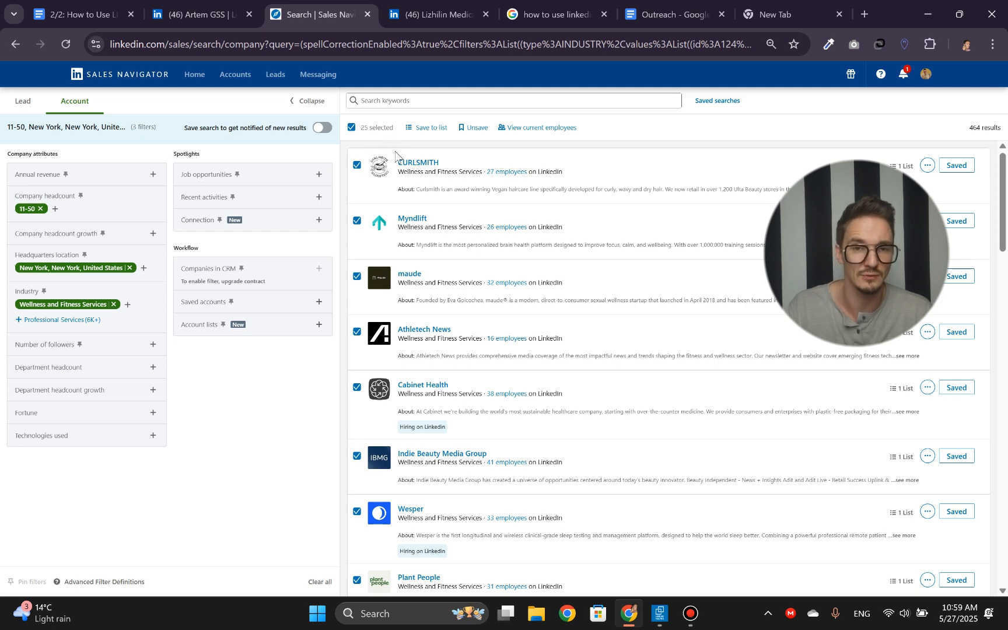
- Select all accounts on the second results page and try to save them to the most recently used account list
{"action": "scroll", "coordinate": [397, 259], "scroll_direction": "down", "scroll_amount": 20}
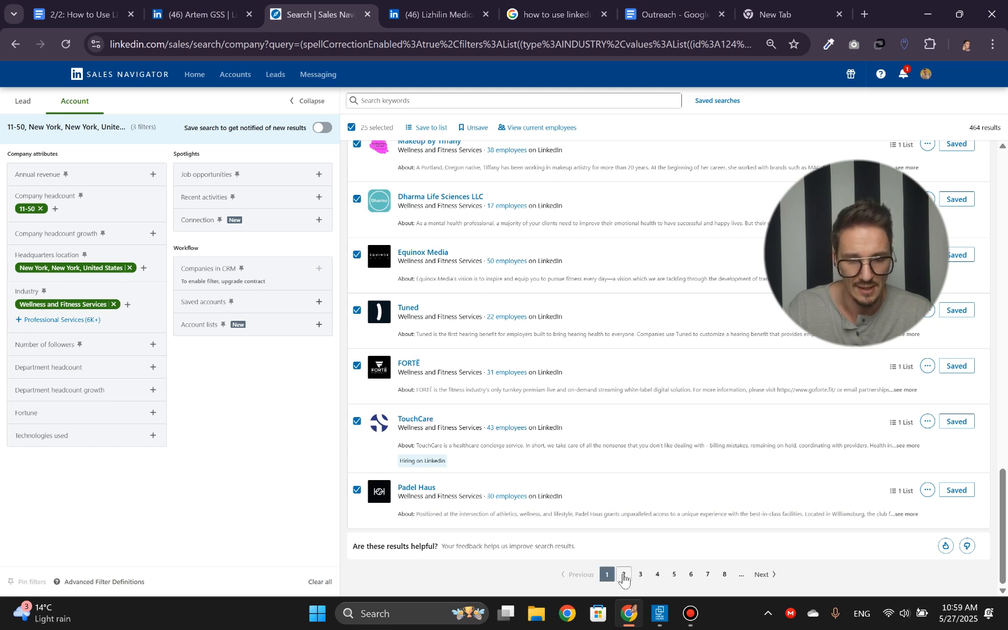
{"action": "left_click", "coordinate": [623, 575]}
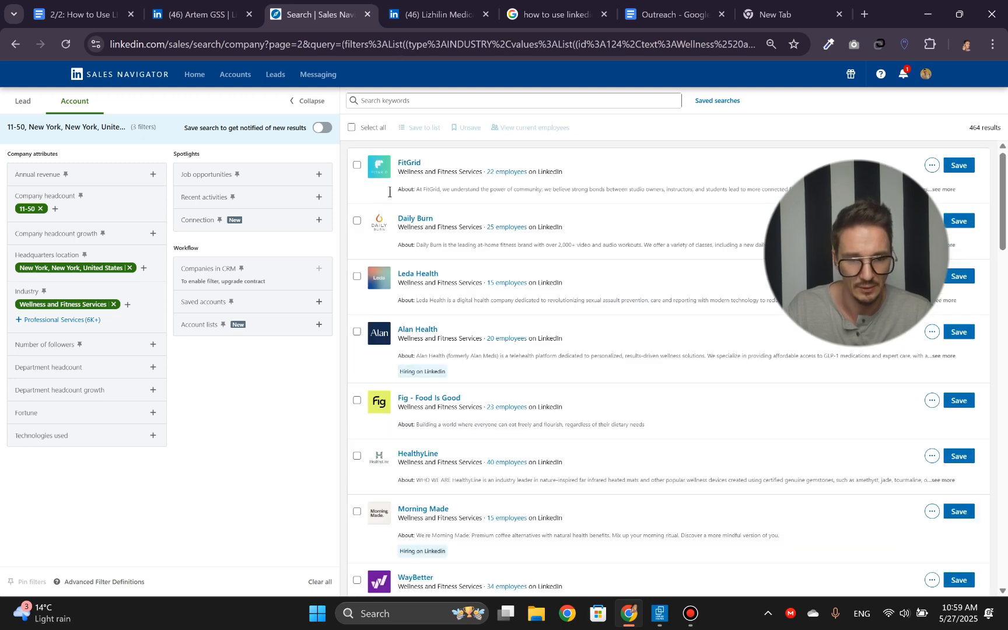
{"action": "left_click", "coordinate": [352, 129]}
{"action": "left_click", "coordinate": [428, 128]}
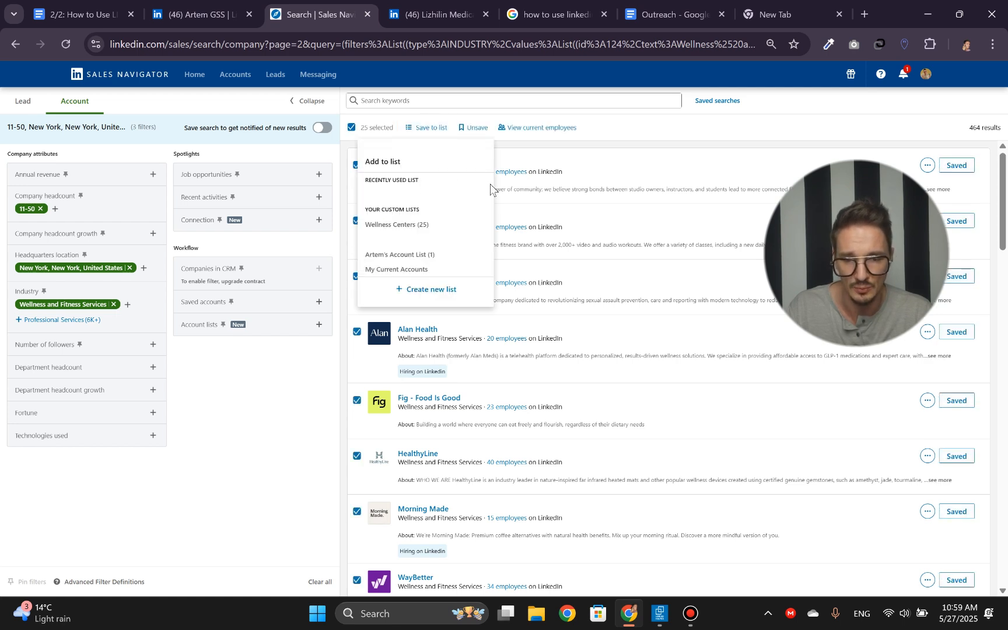
{"action": "left_click", "coordinate": [388, 197]}
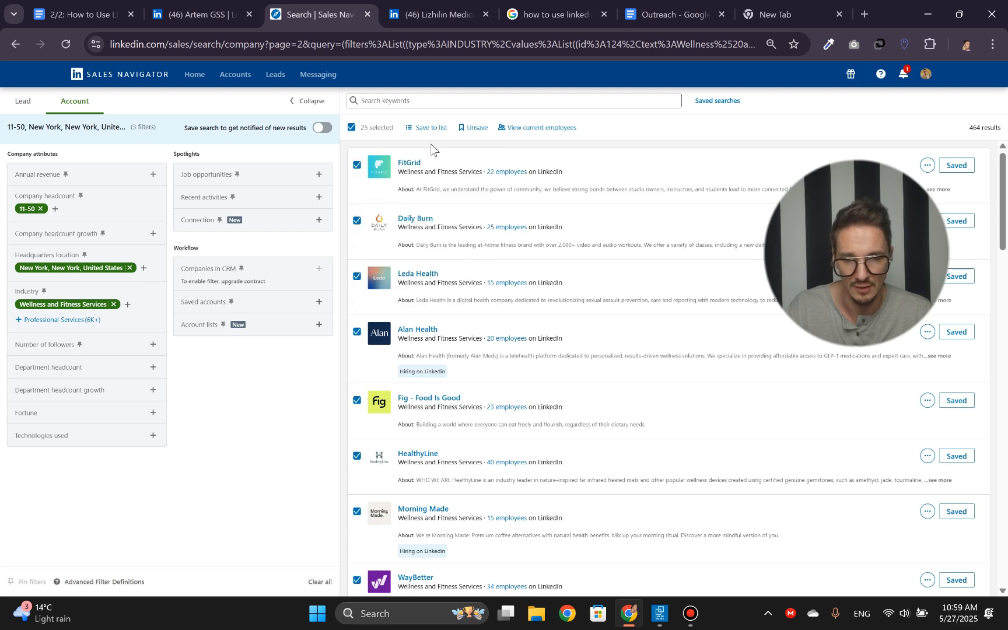
- Select all accounts on the third results page and save them to the "Wellness Centers" custom list
{"action": "scroll", "coordinate": [427, 149], "scroll_direction": "down", "scroll_amount": 10}
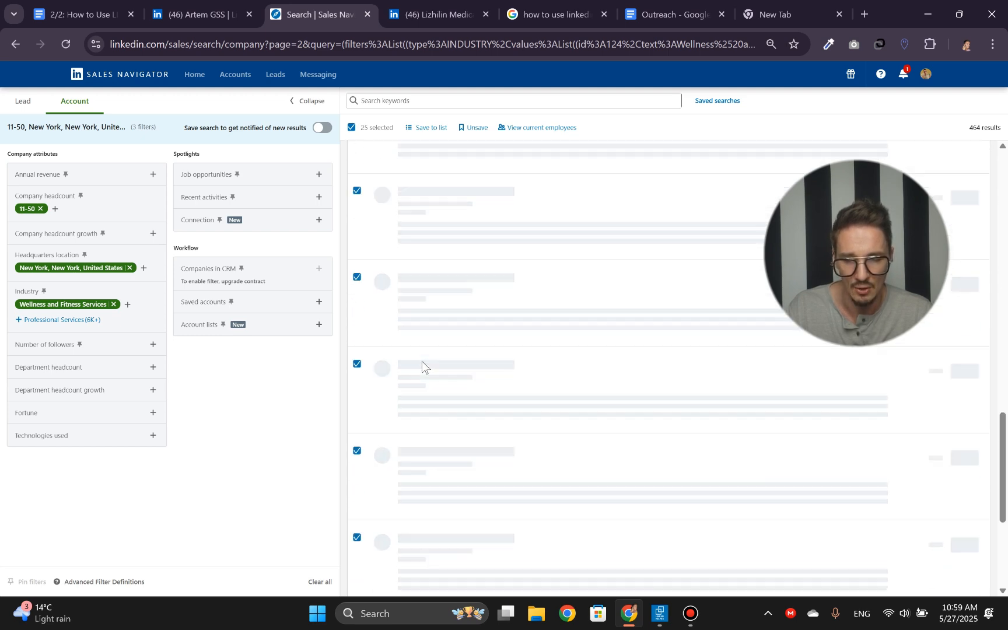
{"action": "scroll", "coordinate": [423, 361], "scroll_direction": "down", "scroll_amount": 5}
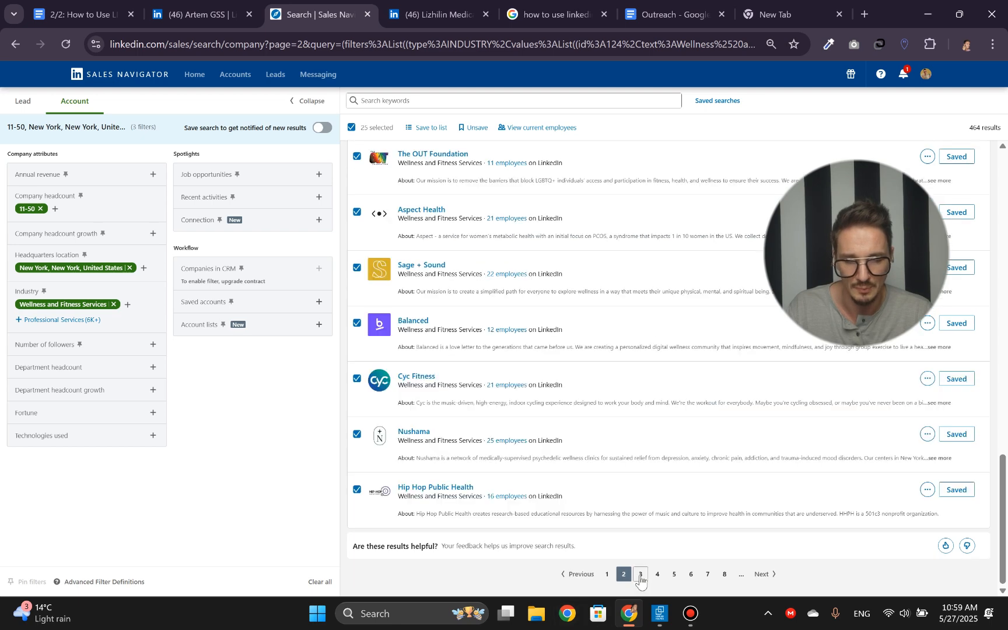
{"action": "left_click", "coordinate": [640, 574]}
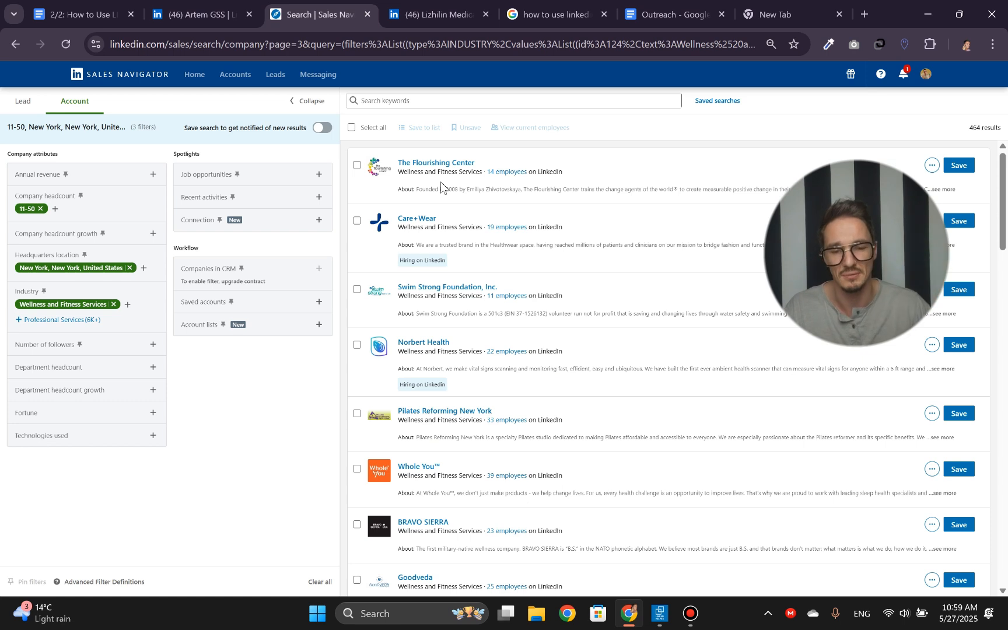
{"action": "left_click", "coordinate": [350, 129]}
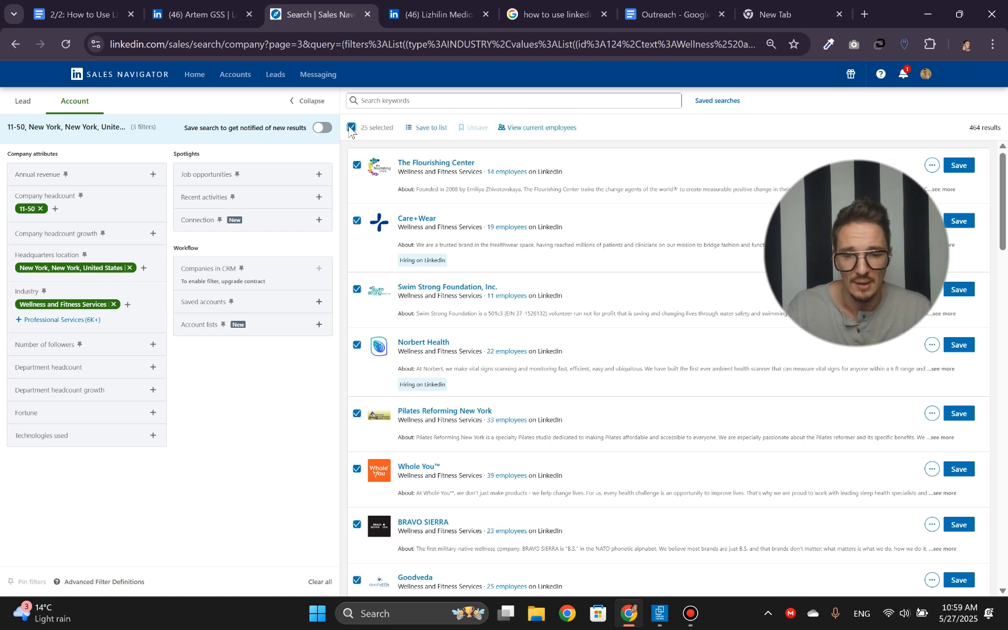
{"action": "left_click", "coordinate": [438, 133]}
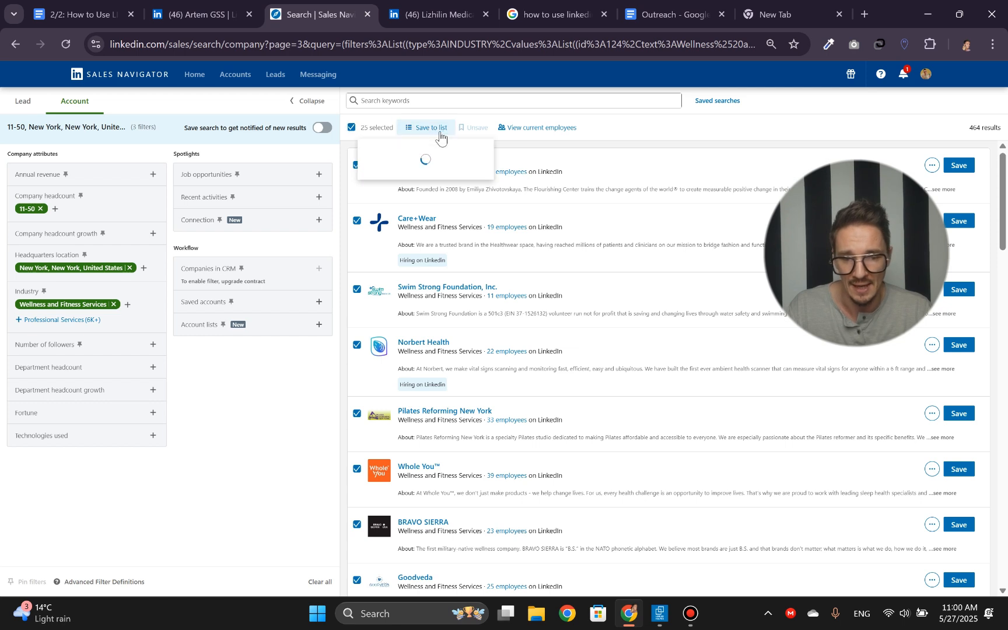
{"action": "left_click", "coordinate": [399, 197]}
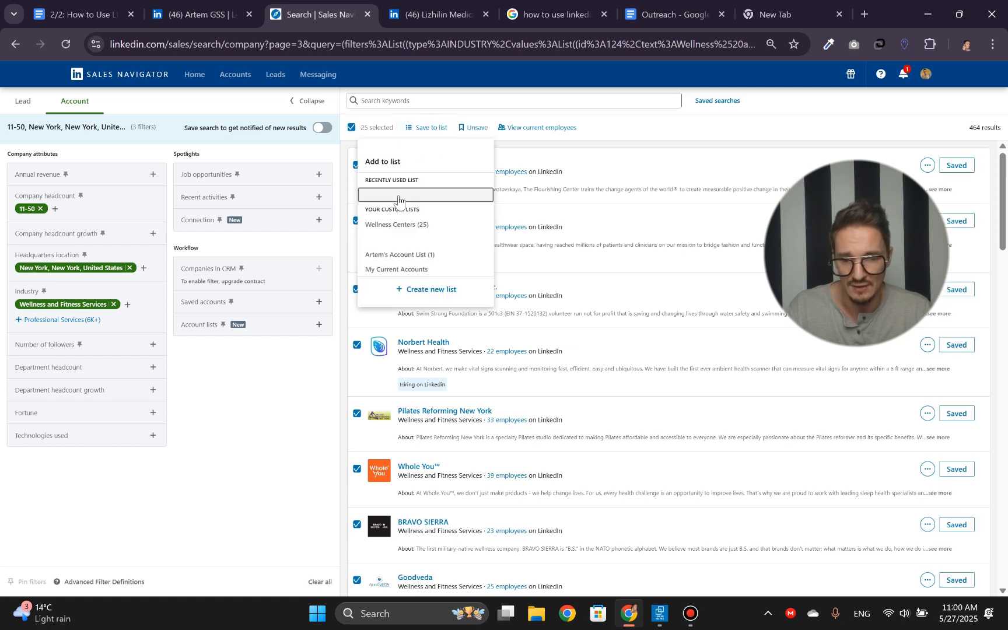
{"action": "left_click", "coordinate": [391, 226]}
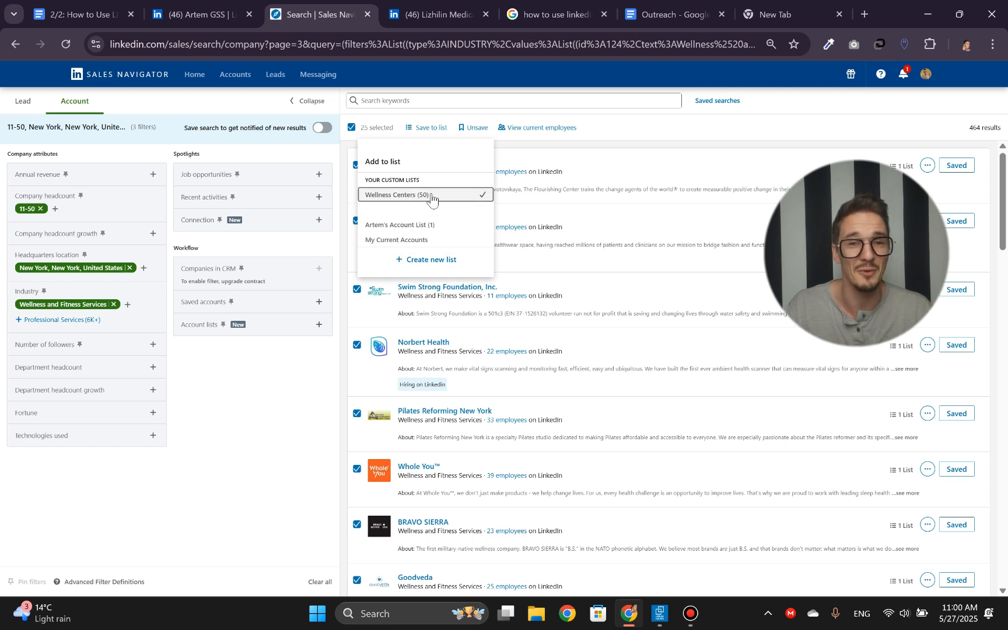
{"action": "left_click", "coordinate": [346, 375]}
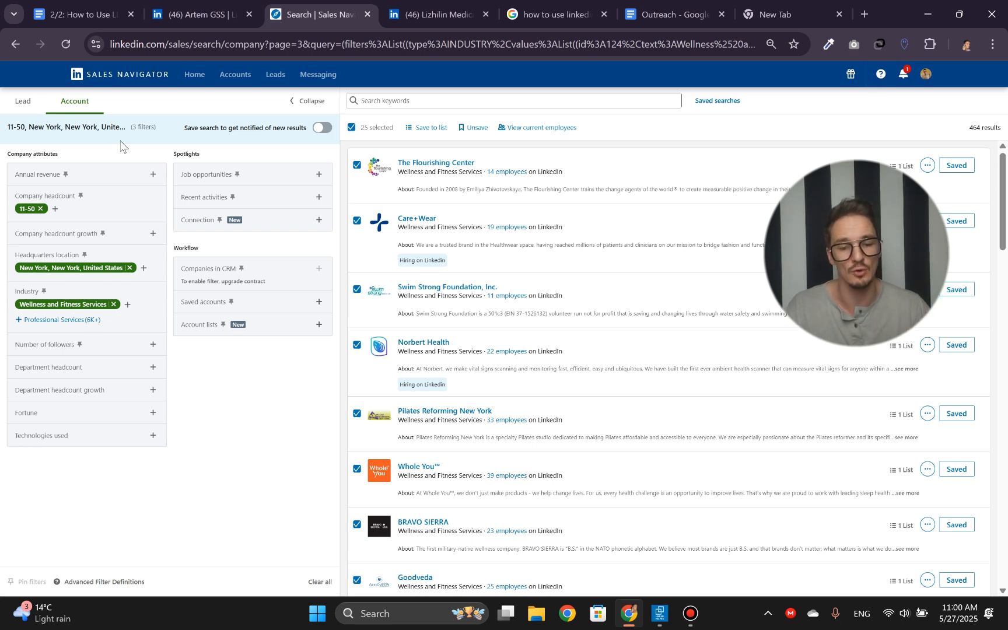
- Switch from the account search to the lead search and show the full set of lead filters
{"action": "scroll", "coordinate": [443, 289], "scroll_direction": "down", "scroll_amount": 10}
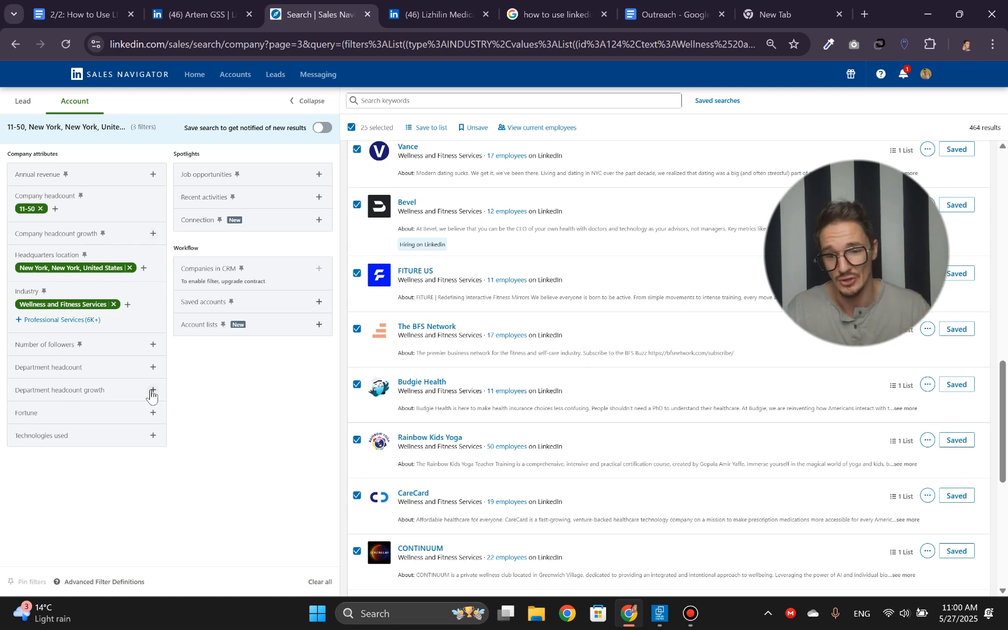
{"action": "scroll", "coordinate": [478, 318], "scroll_direction": "up", "scroll_amount": 10}
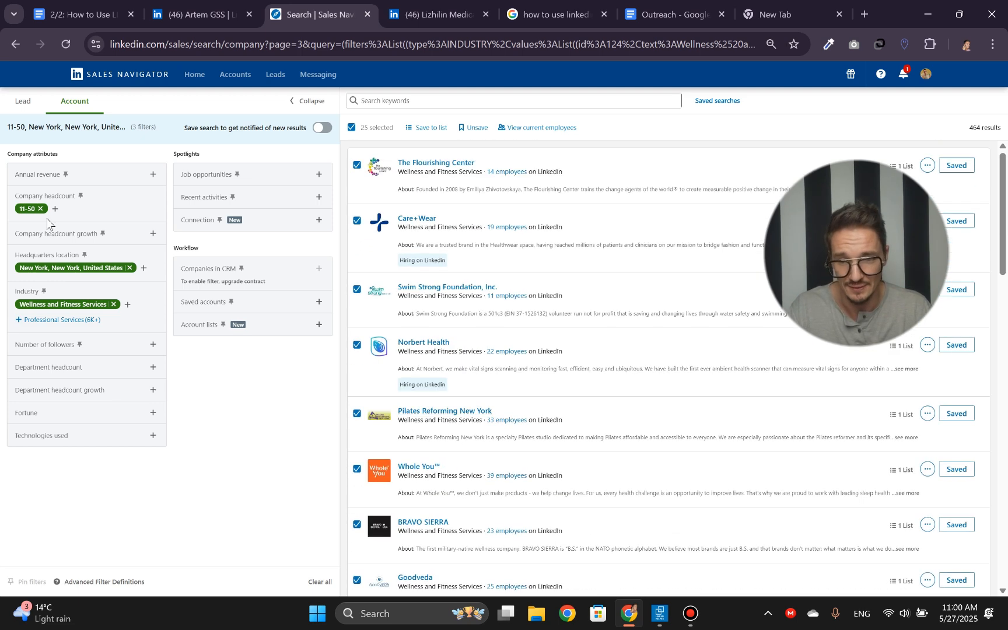
{"action": "left_click", "coordinate": [35, 103]}
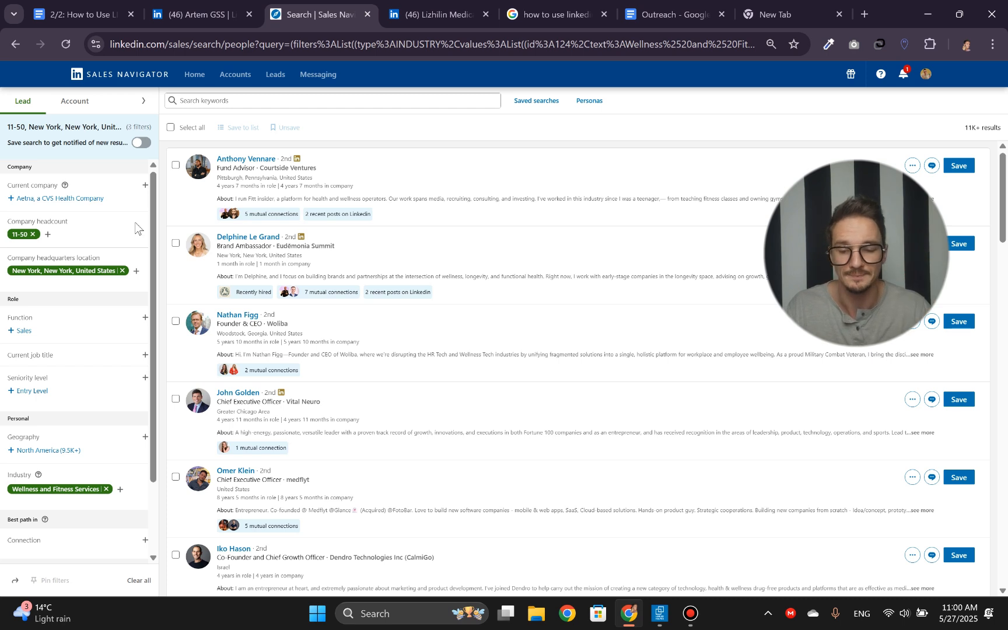
{"action": "scroll", "coordinate": [136, 228], "scroll_direction": "down", "scroll_amount": 3}
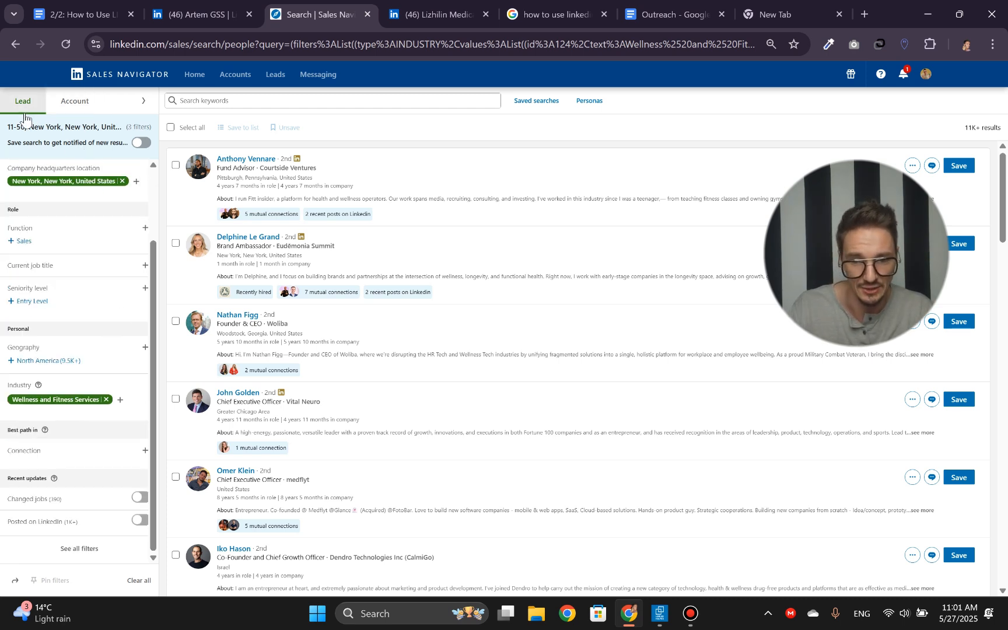
{"action": "scroll", "coordinate": [62, 240], "scroll_direction": "up", "scroll_amount": 2}
{"action": "scroll", "coordinate": [63, 245], "scroll_direction": "down", "scroll_amount": 2}
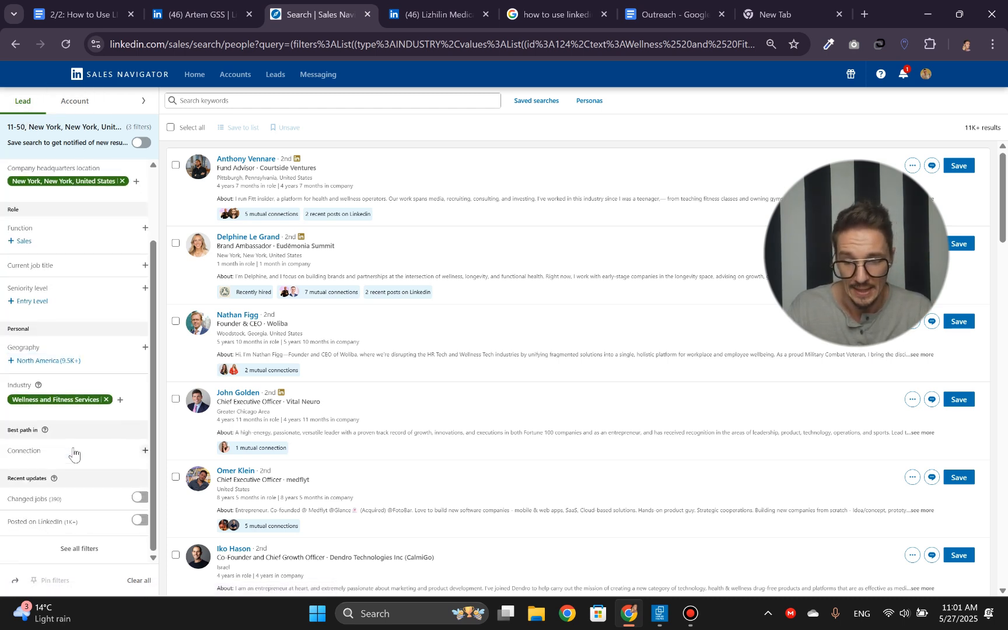
{"action": "left_click", "coordinate": [80, 550]}
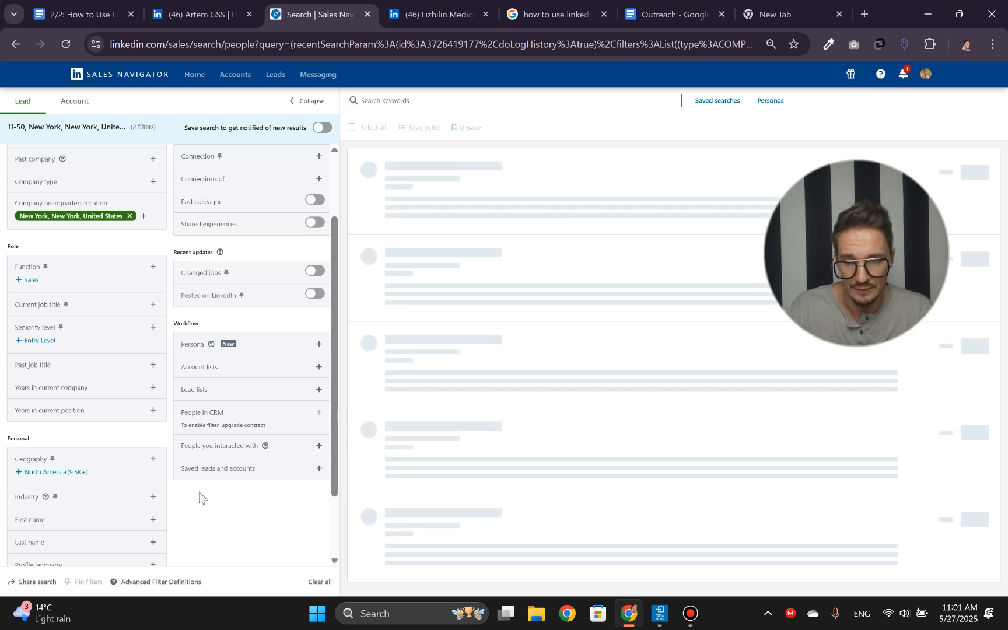
- Remove the industry, 11-50 headcount and New York headquarters filters, and include the "Wellness Centers" account list as the current company
{"action": "scroll", "coordinate": [205, 525], "scroll_direction": "up", "scroll_amount": 2}
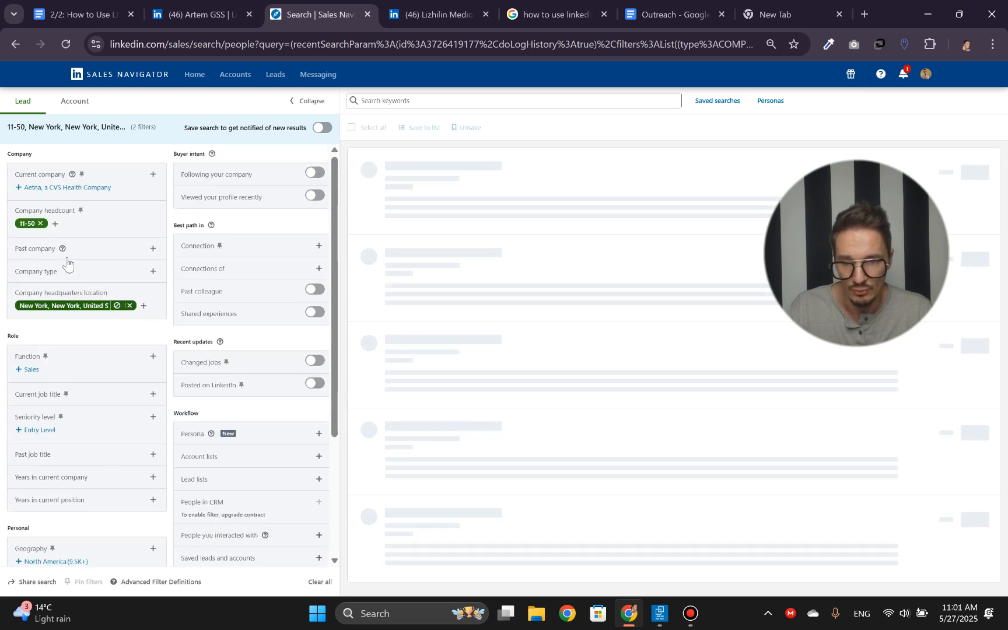
{"action": "left_click", "coordinate": [41, 224]}
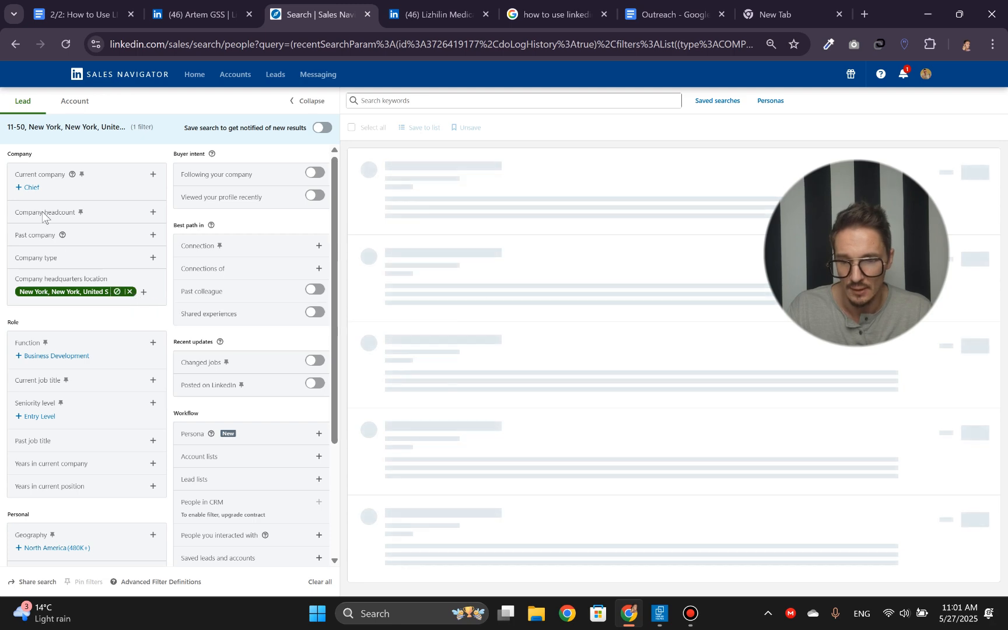
{"action": "left_click", "coordinate": [153, 174]}
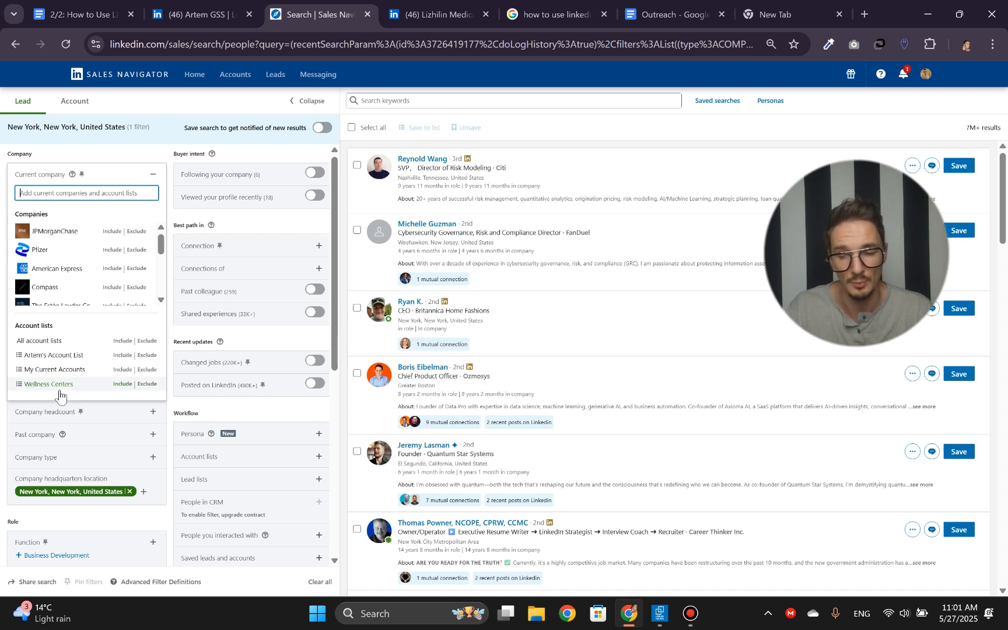
{"action": "left_click", "coordinate": [119, 387]}
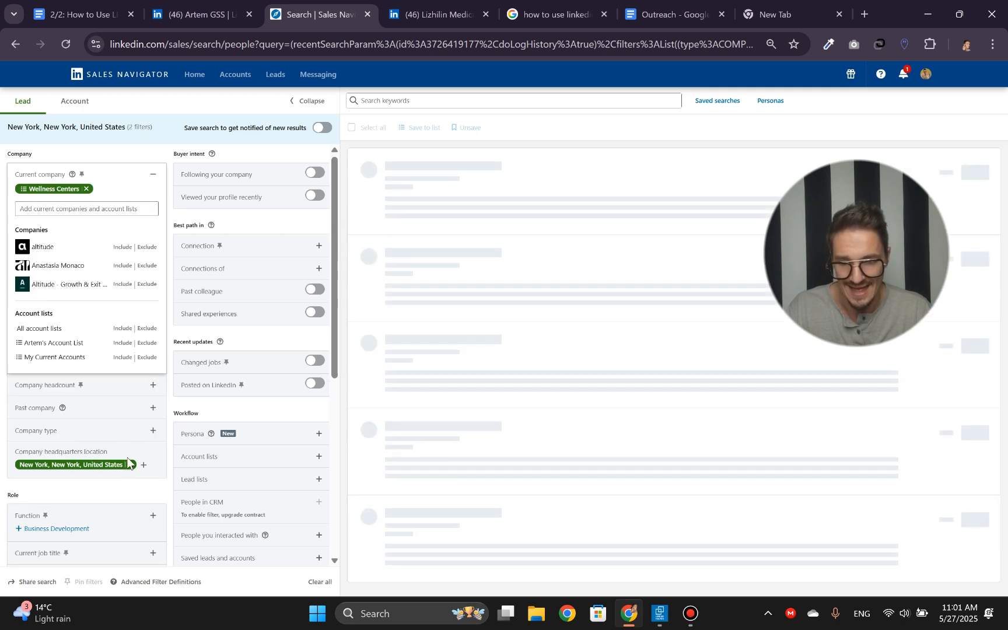
{"action": "mouse_move", "coordinate": [130, 467]}
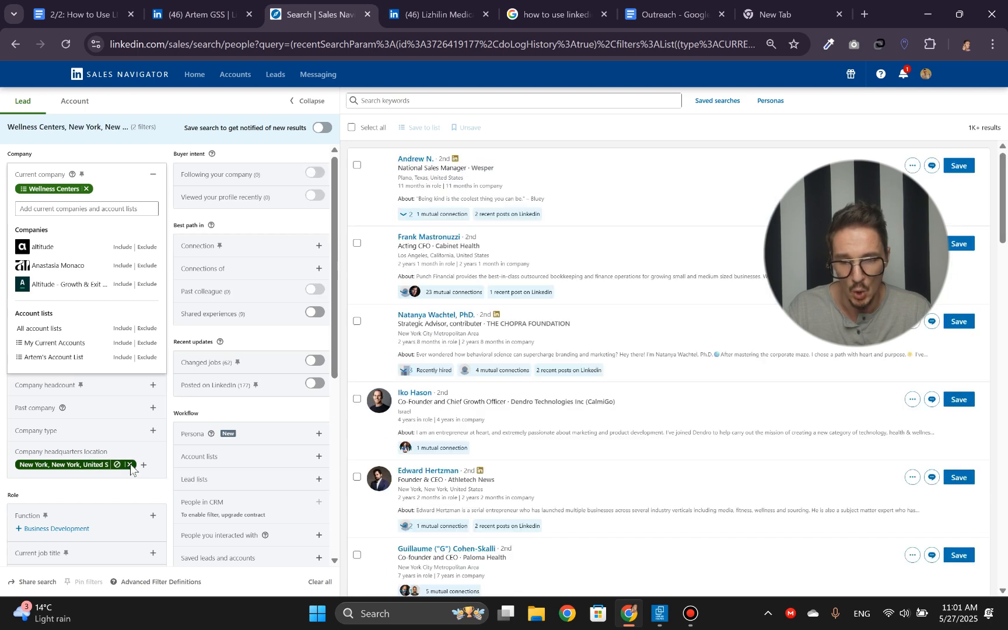
{"action": "left_click", "coordinate": [130, 465]}
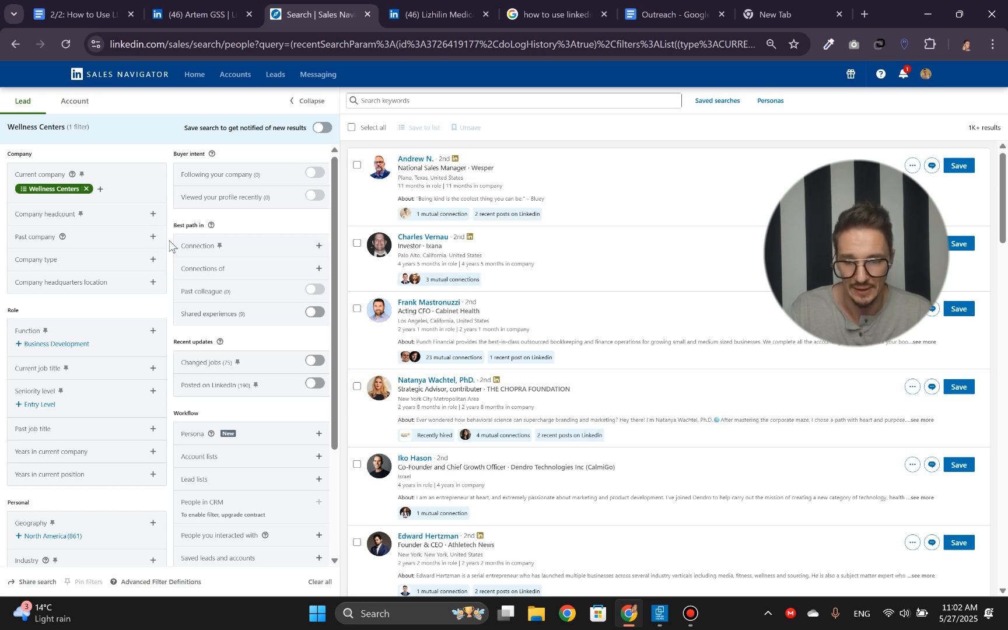
- Look through the remaining lead filters, especially the Role and Personal groups
{"action": "scroll", "coordinate": [170, 245], "scroll_direction": "down", "scroll_amount": 3}
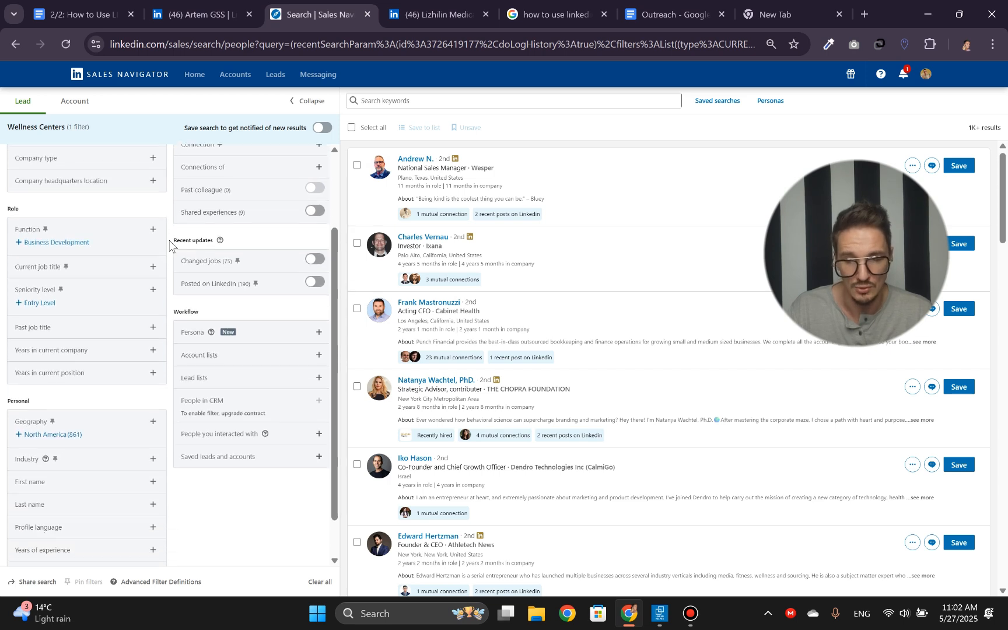
{"action": "scroll", "coordinate": [170, 245], "scroll_direction": "down", "scroll_amount": 1}
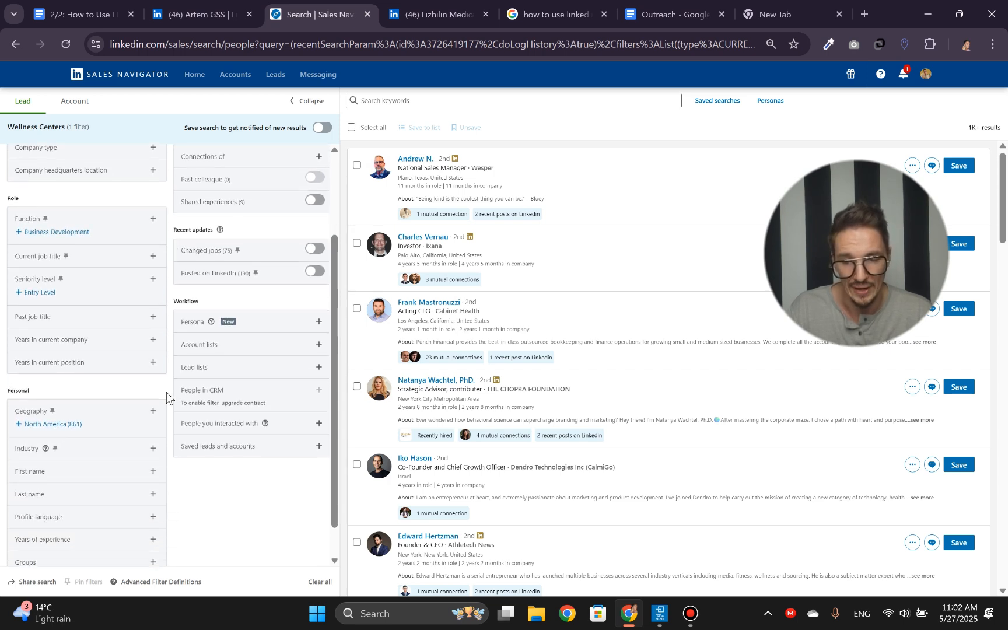
{"action": "scroll", "coordinate": [167, 397], "scroll_direction": "down", "scroll_amount": 1}
{"action": "double_click", "coordinate": [20, 352]}
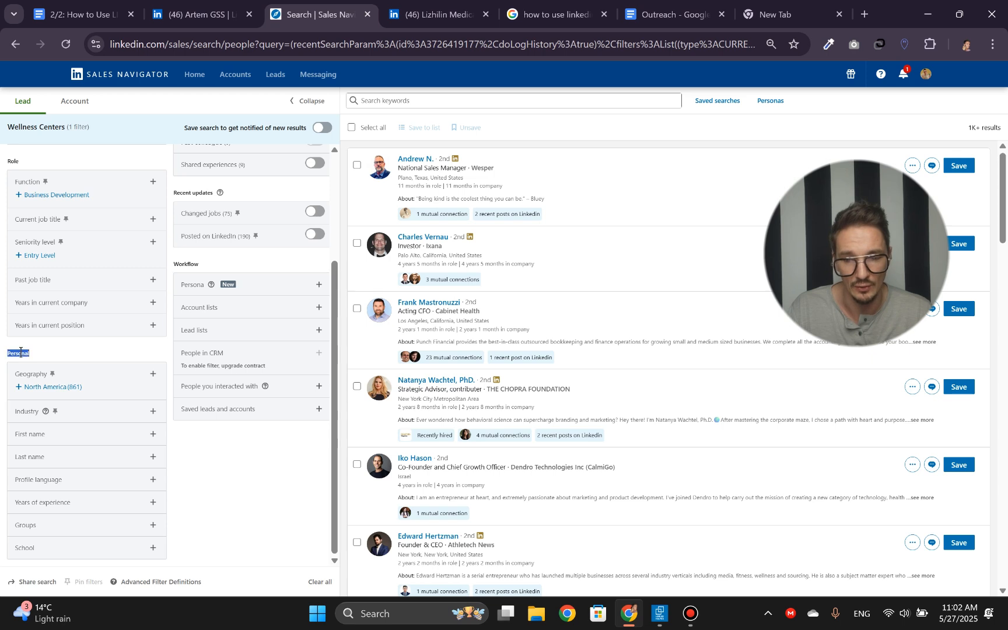
{"action": "left_click", "coordinate": [27, 353]}
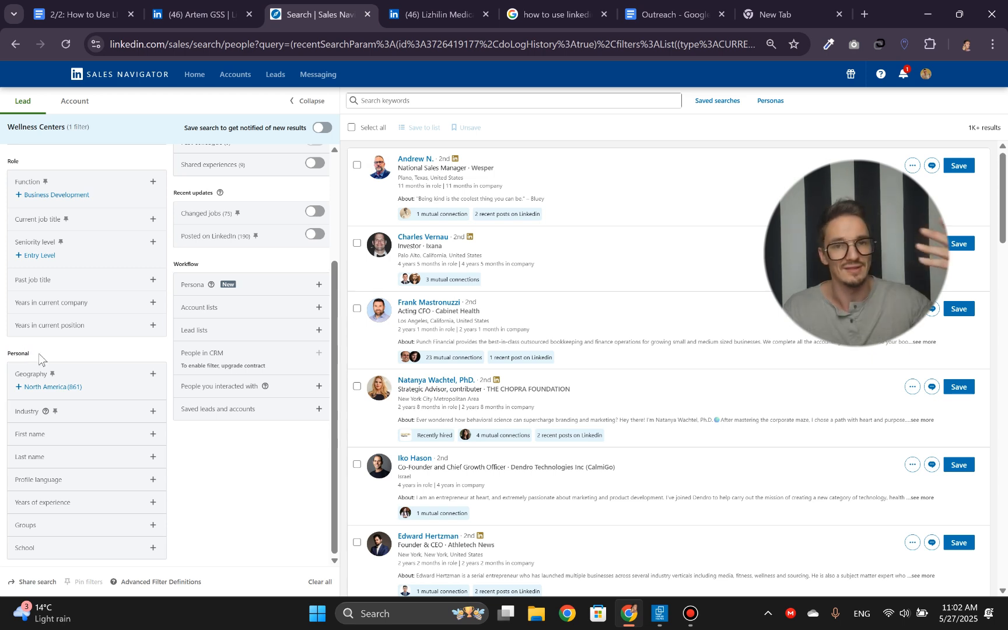
{"action": "double_click", "coordinate": [20, 352]}
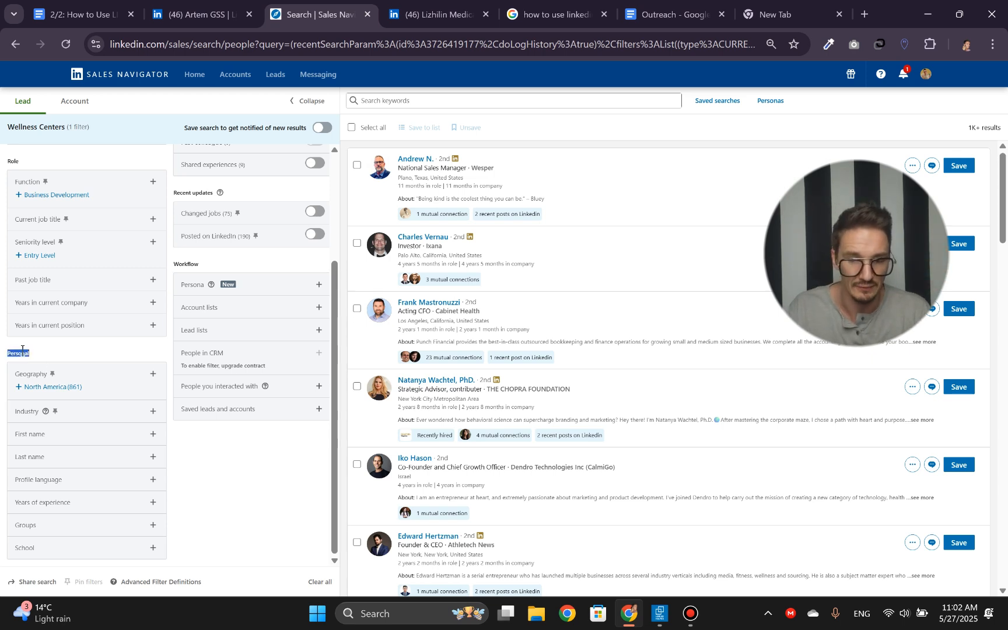
{"action": "scroll", "coordinate": [21, 352], "scroll_direction": "up", "scroll_amount": 3}
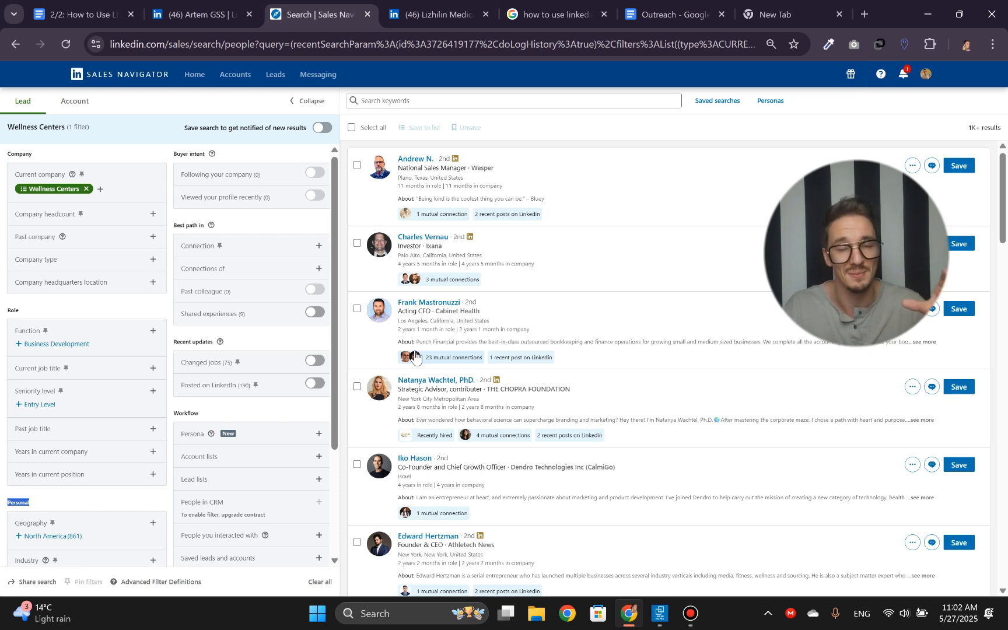
{"action": "left_click", "coordinate": [77, 505]}
- Include "New York, New York, United States" as a region in the personal Geography filter
{"action": "scroll", "coordinate": [77, 506], "scroll_direction": "down", "scroll_amount": 2}
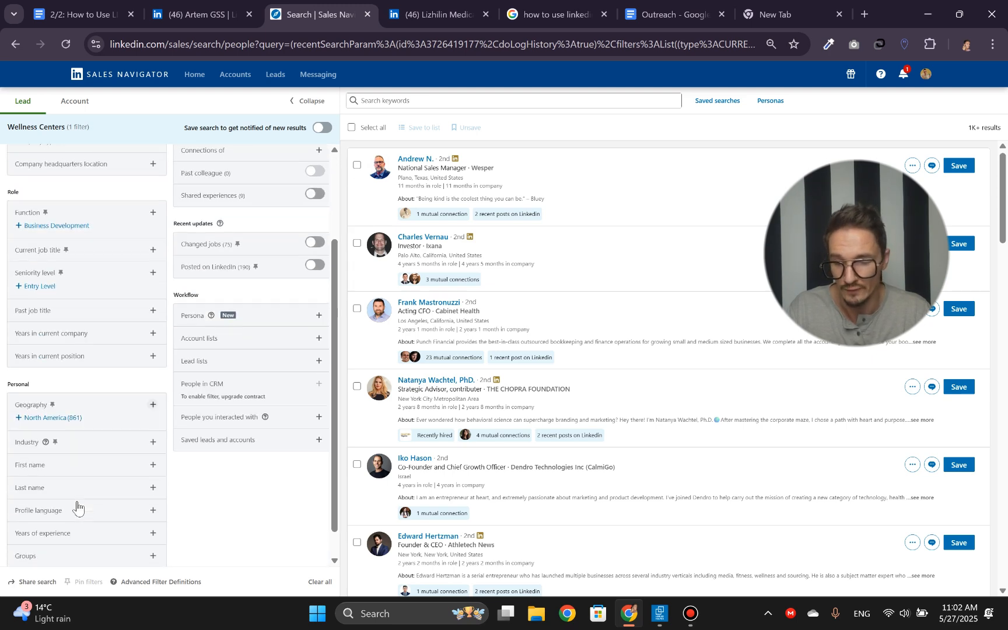
{"action": "left_click", "coordinate": [154, 405]}
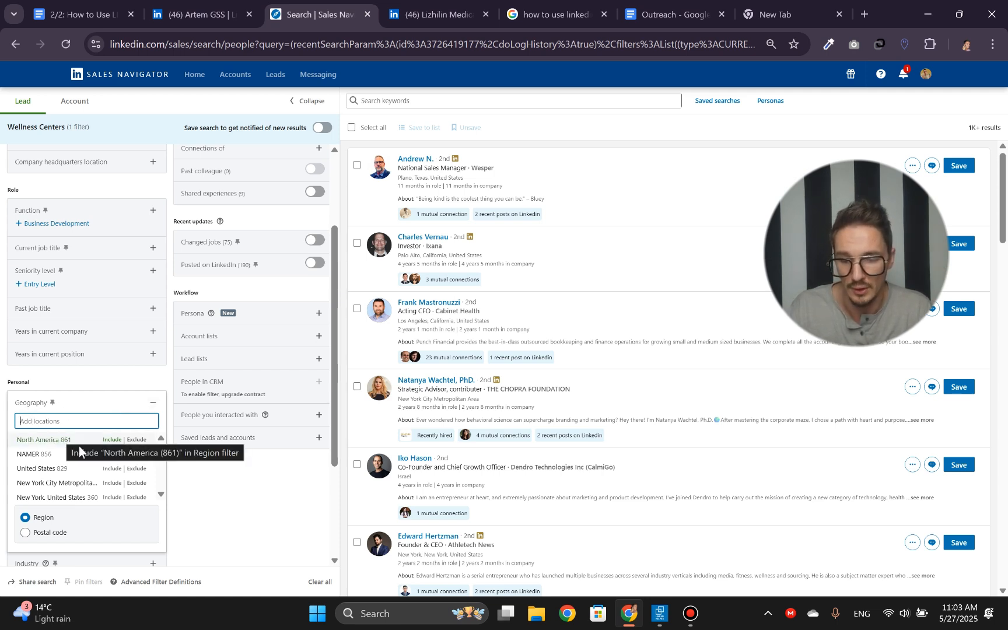
{"action": "scroll", "coordinate": [108, 475], "scroll_direction": "down", "scroll_amount": 1}
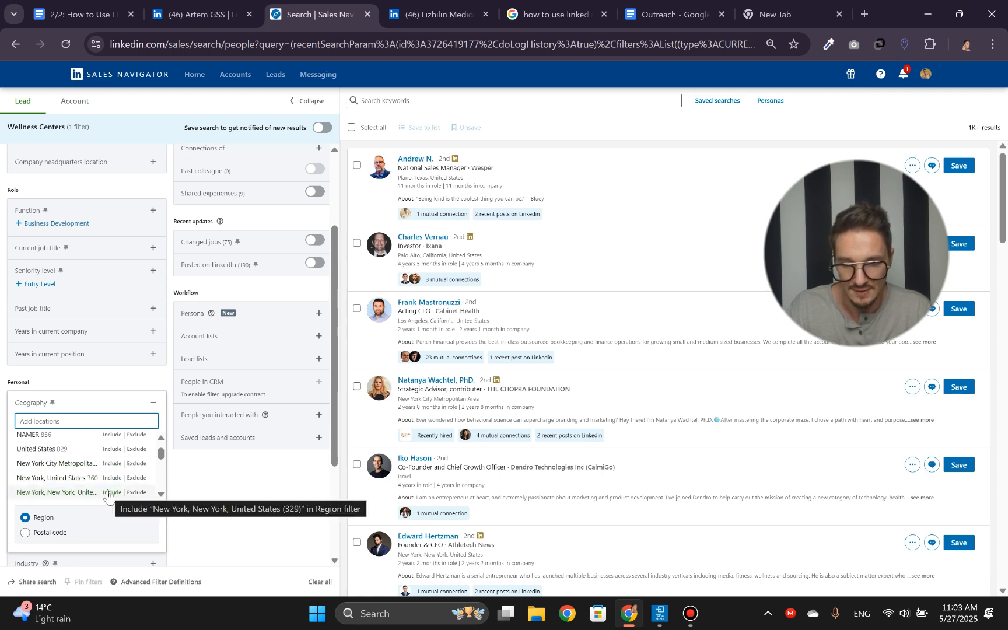
{"action": "left_click", "coordinate": [108, 493]}
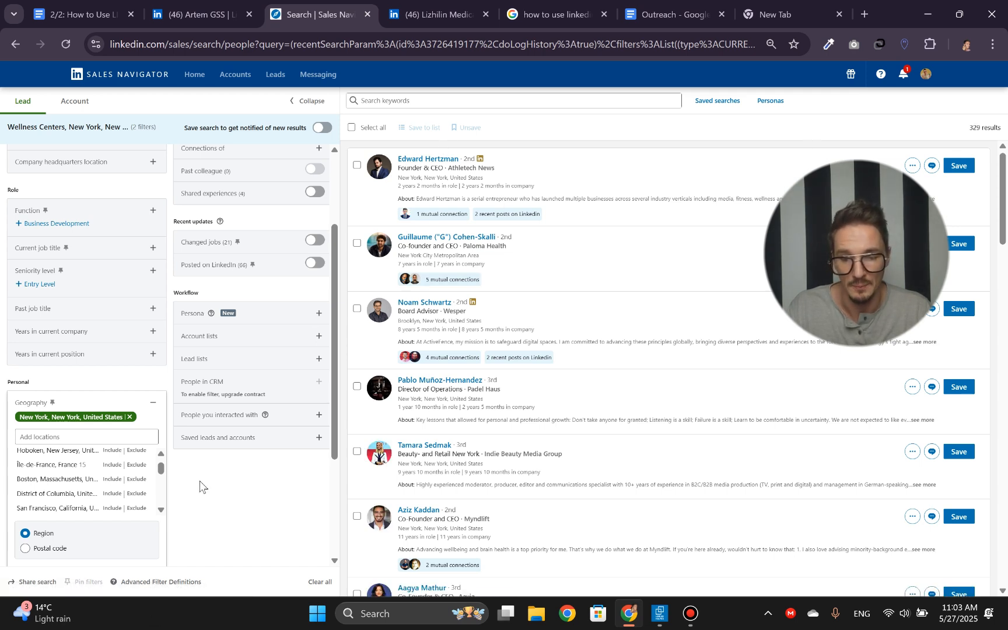
{"action": "left_click", "coordinate": [70, 404]}
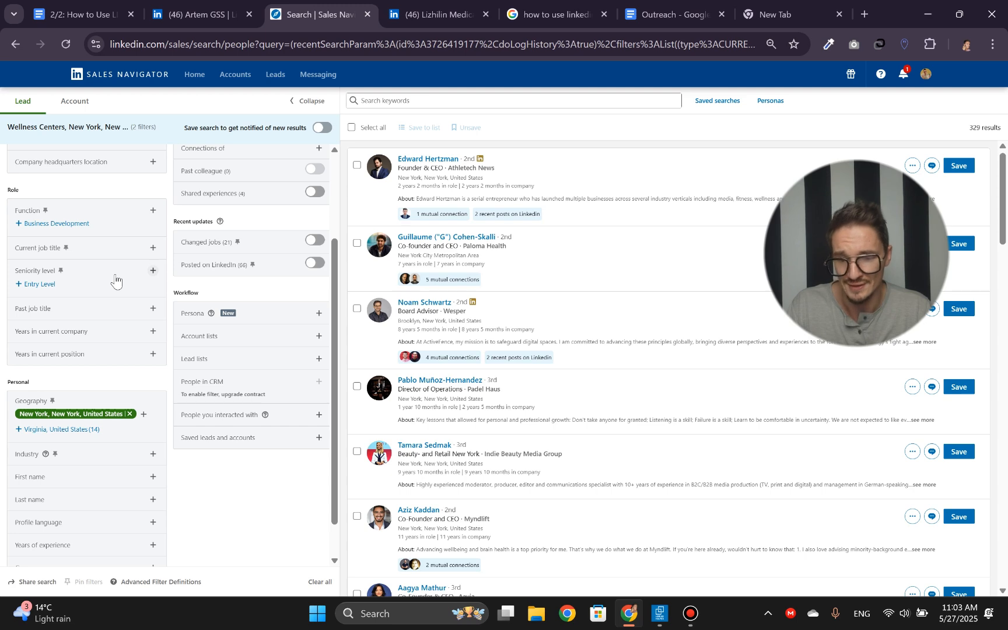
- Include Owner, Co-Founder and Founder in the Current job title filter of the lead search
{"action": "left_click", "coordinate": [153, 248]}
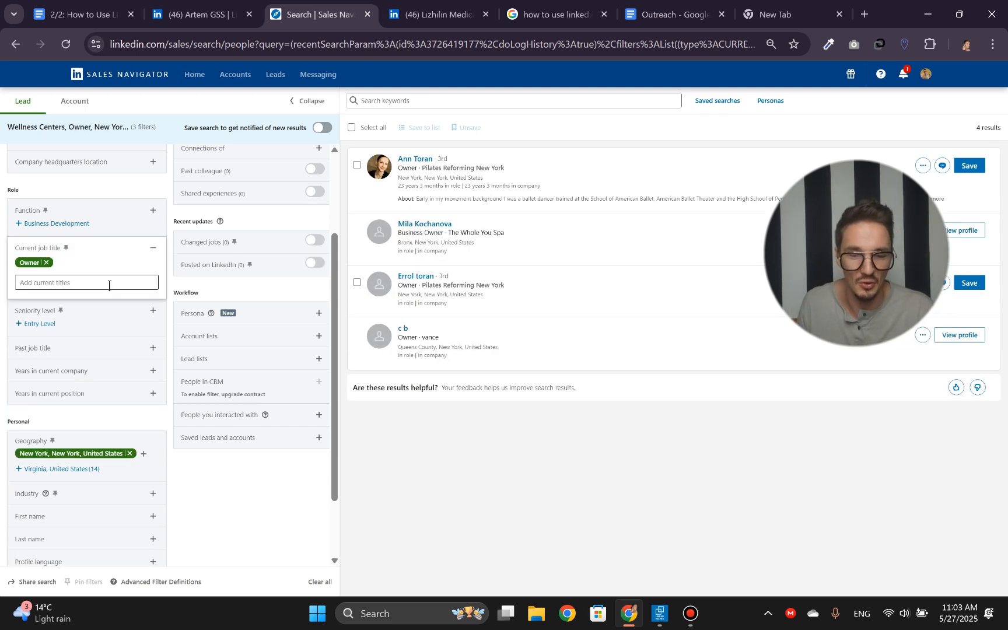
{"action": "left_click", "coordinate": [108, 283]}
{"action": "type", "text": "co"}
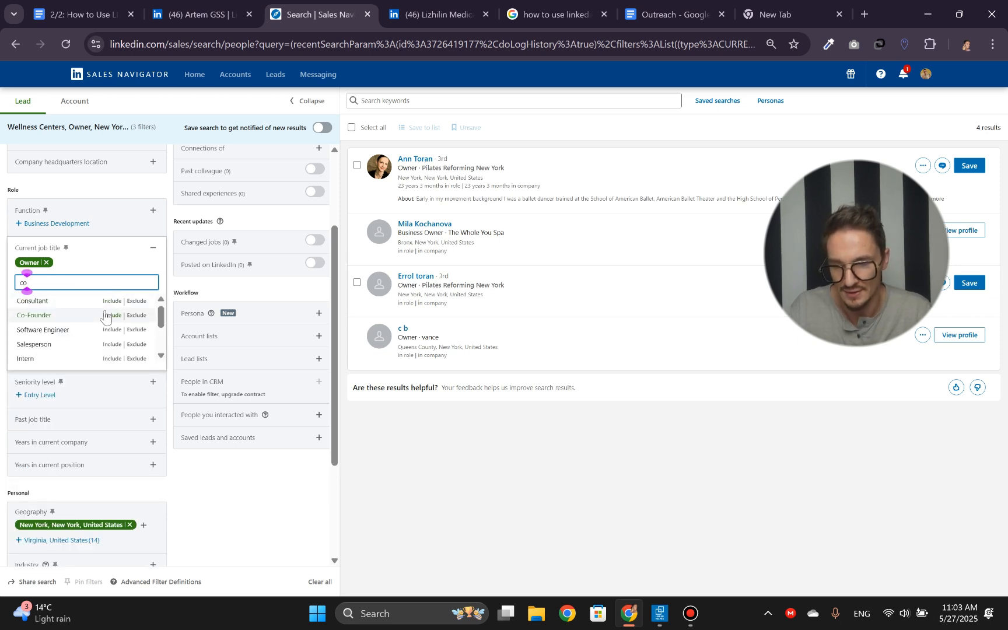
{"action": "left_click", "coordinate": [106, 315]}
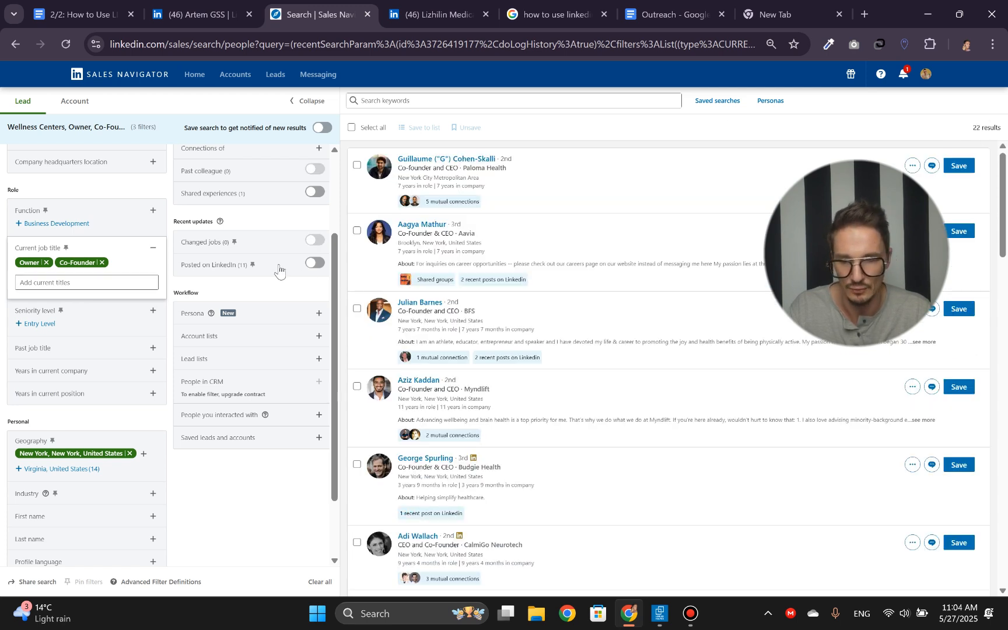
{"action": "left_click", "coordinate": [101, 282]}
{"action": "type", "text": "found"}
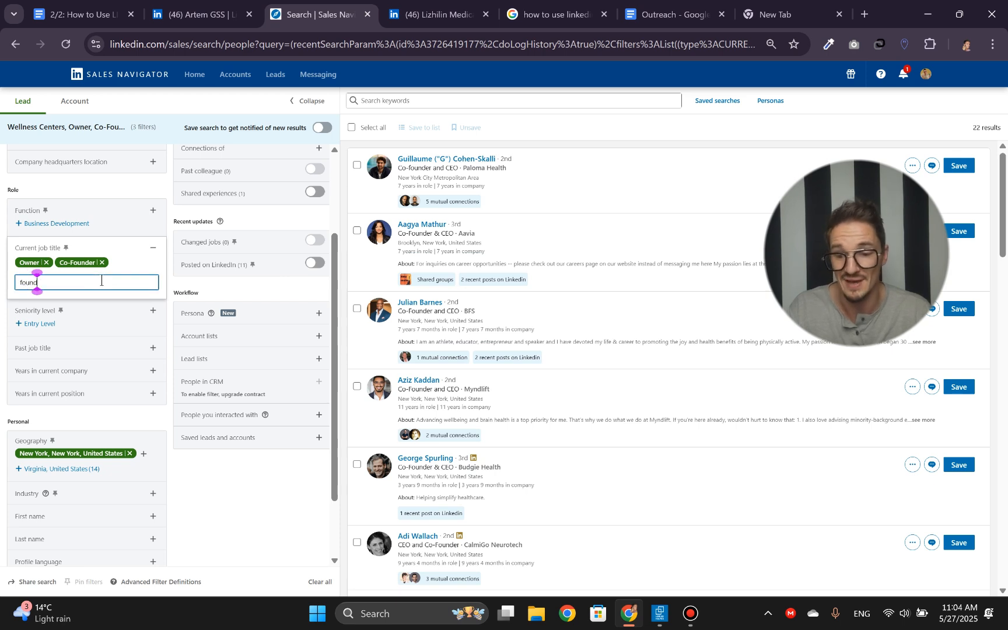
{"action": "left_click", "coordinate": [110, 301]}
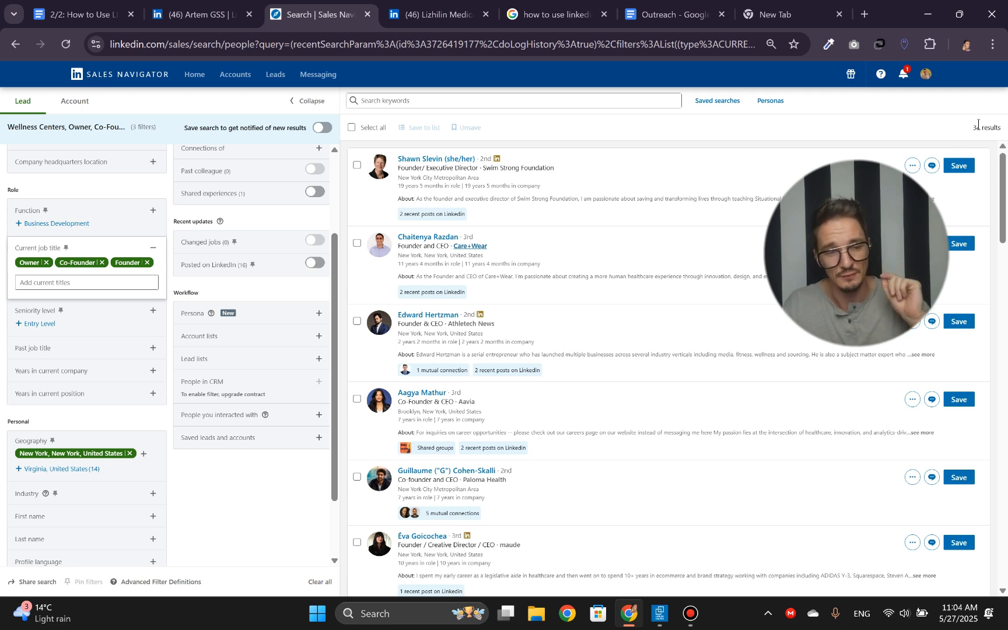
- Remove the New York geography filter and the Owner, Co-Founder and Founder current job titles
{"action": "left_click", "coordinate": [130, 454]}
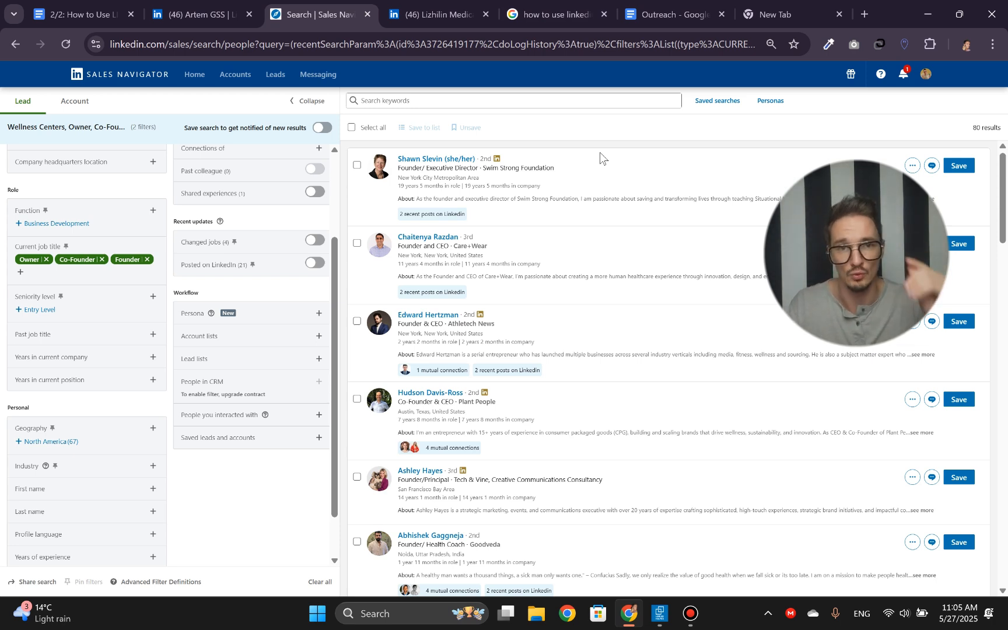
{"action": "left_click", "coordinate": [61, 260]}
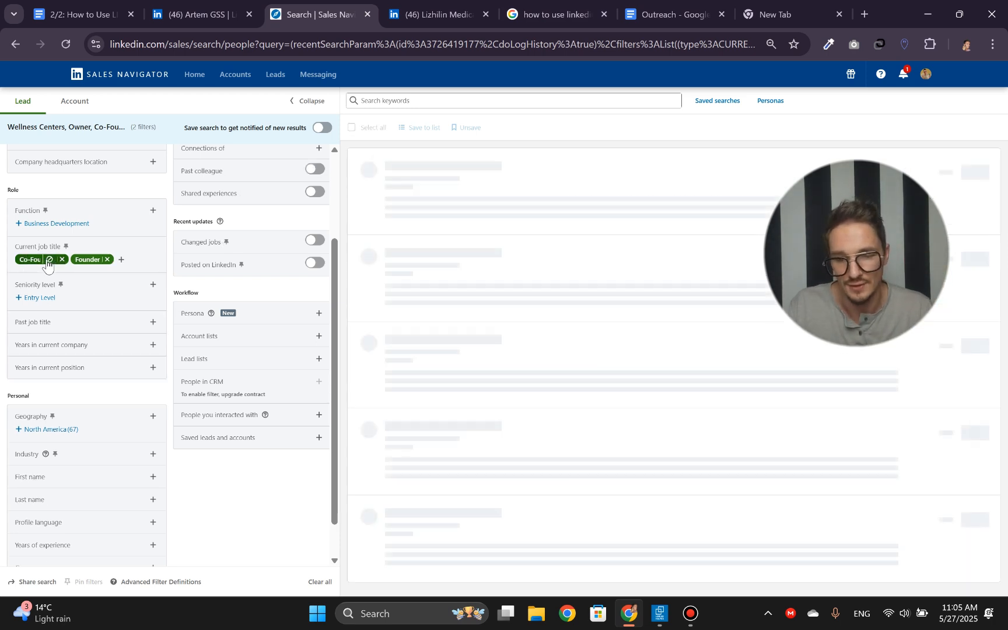
{"action": "left_click", "coordinate": [62, 260]}
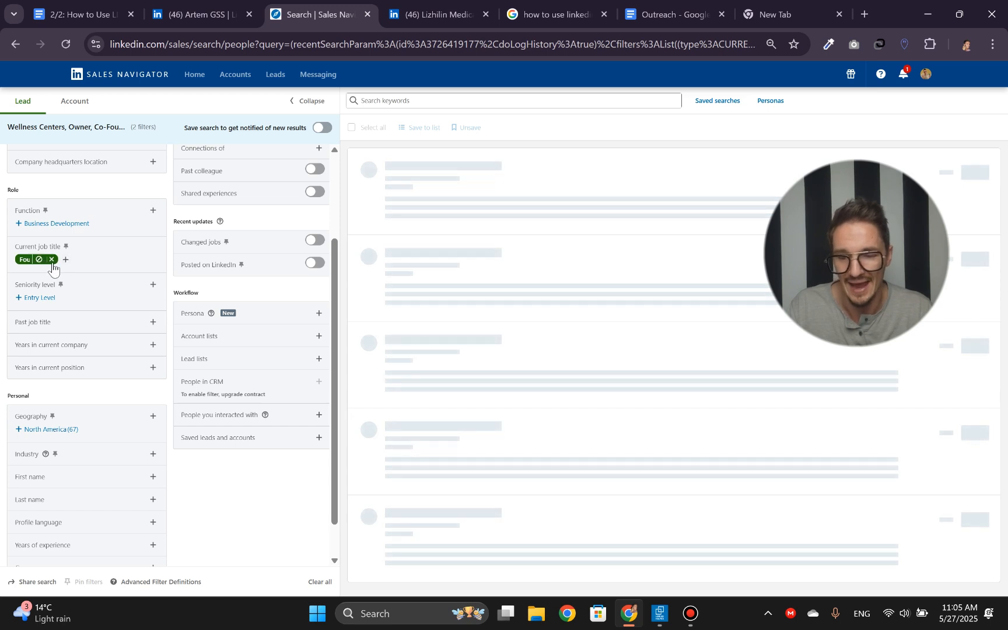
{"action": "left_click", "coordinate": [52, 260]}
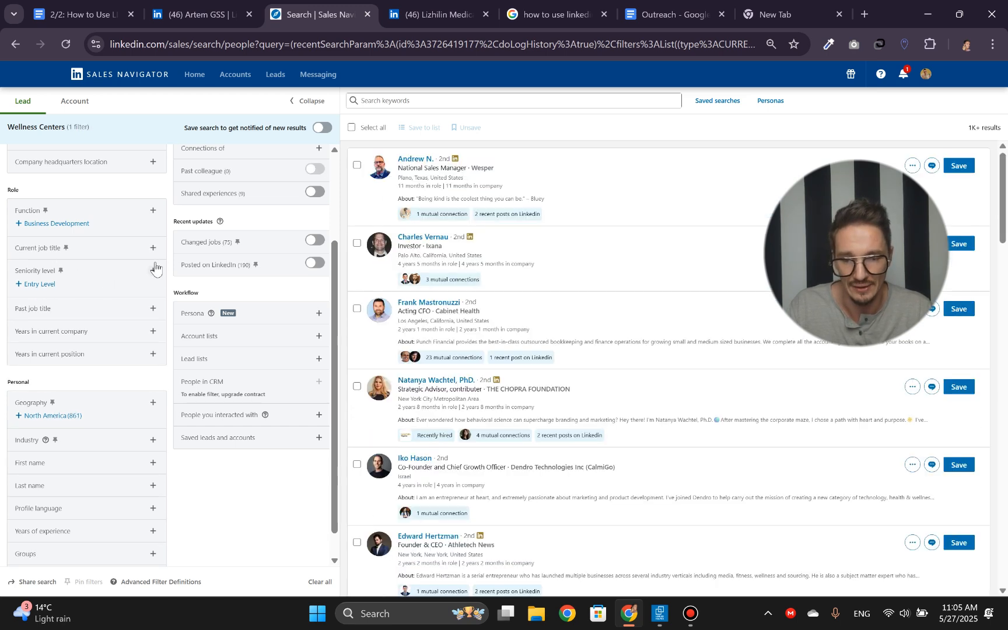
- Include Owner / Partner in the Seniority level filter
{"action": "left_click", "coordinate": [153, 272]}
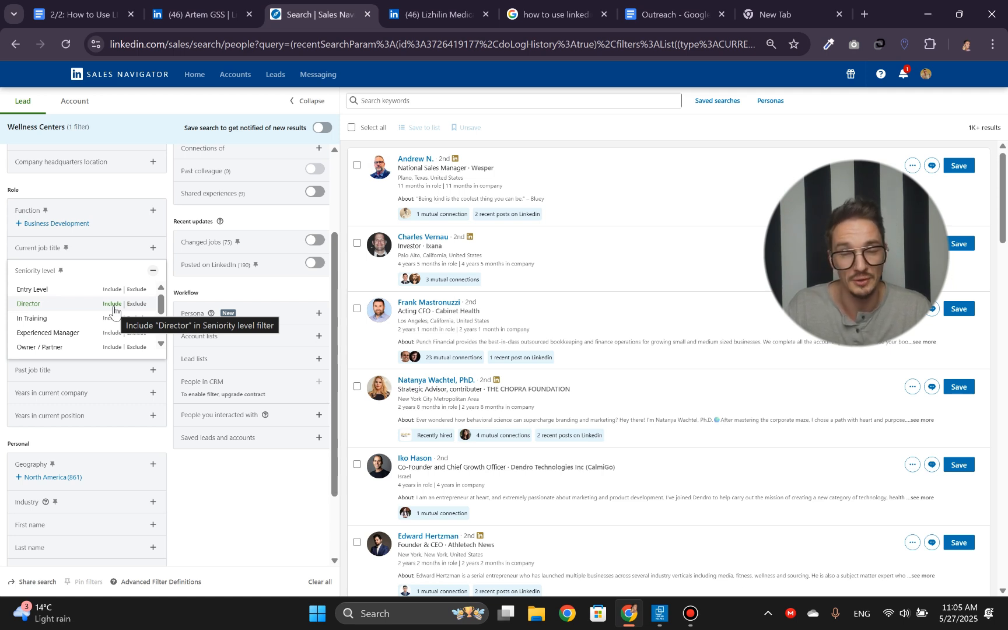
{"action": "scroll", "coordinate": [67, 317], "scroll_direction": "down", "scroll_amount": 1}
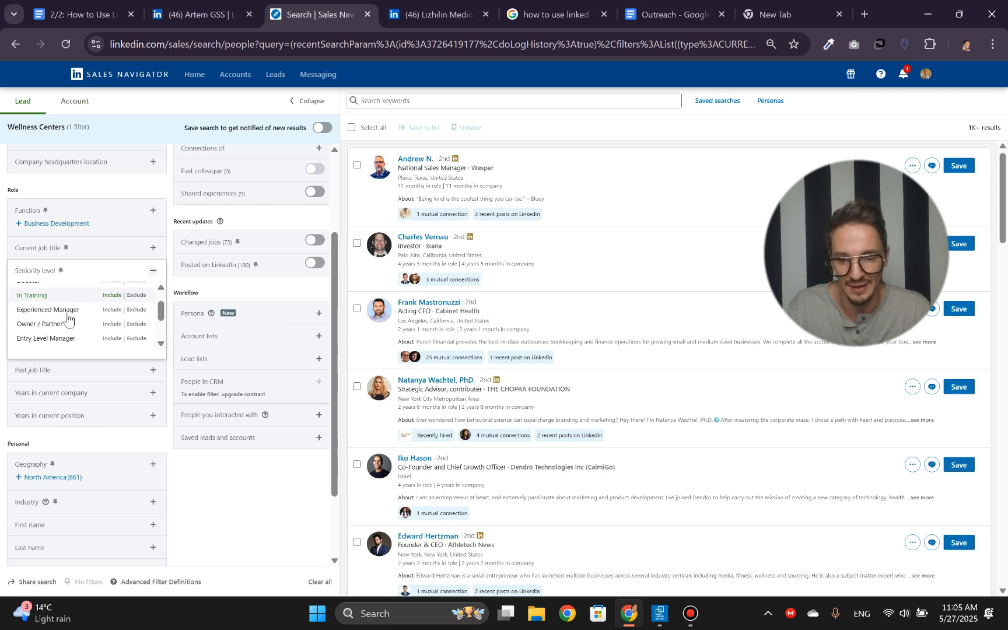
{"action": "left_click", "coordinate": [112, 324]}
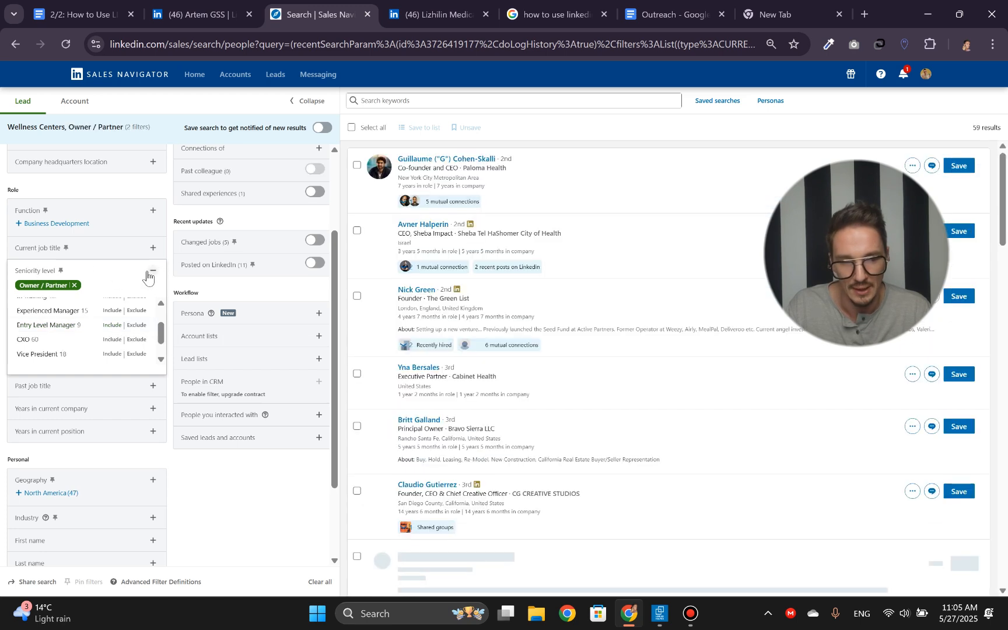
{"action": "left_click", "coordinate": [151, 272]}
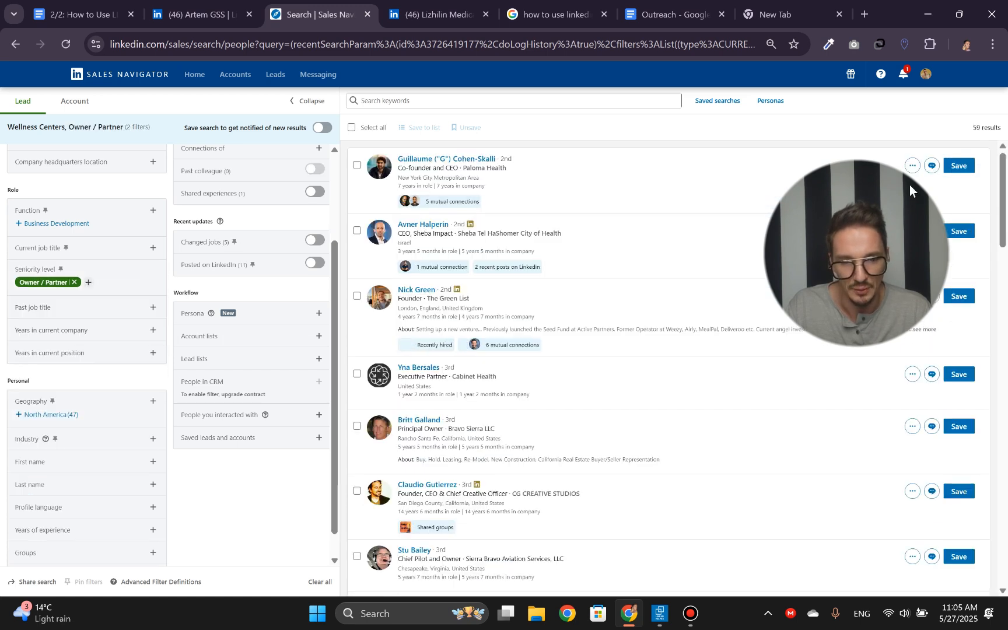
- Review the filtered leads, checking the result count and whether their listed companies fit the wellness target
{"action": "triple_click", "coordinate": [977, 128]}
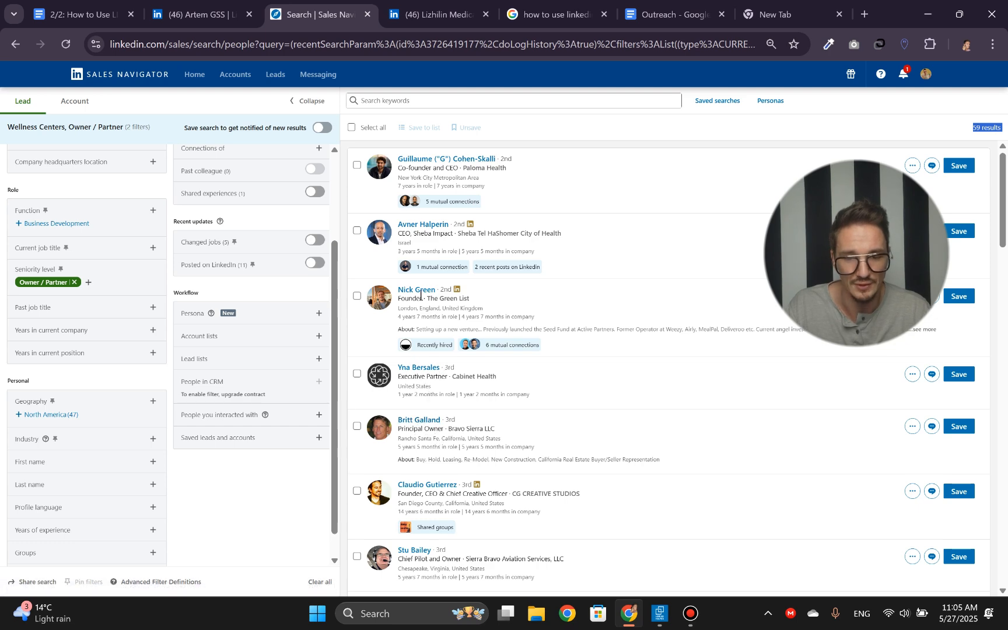
{"action": "scroll", "coordinate": [421, 296], "scroll_direction": "down", "scroll_amount": 3}
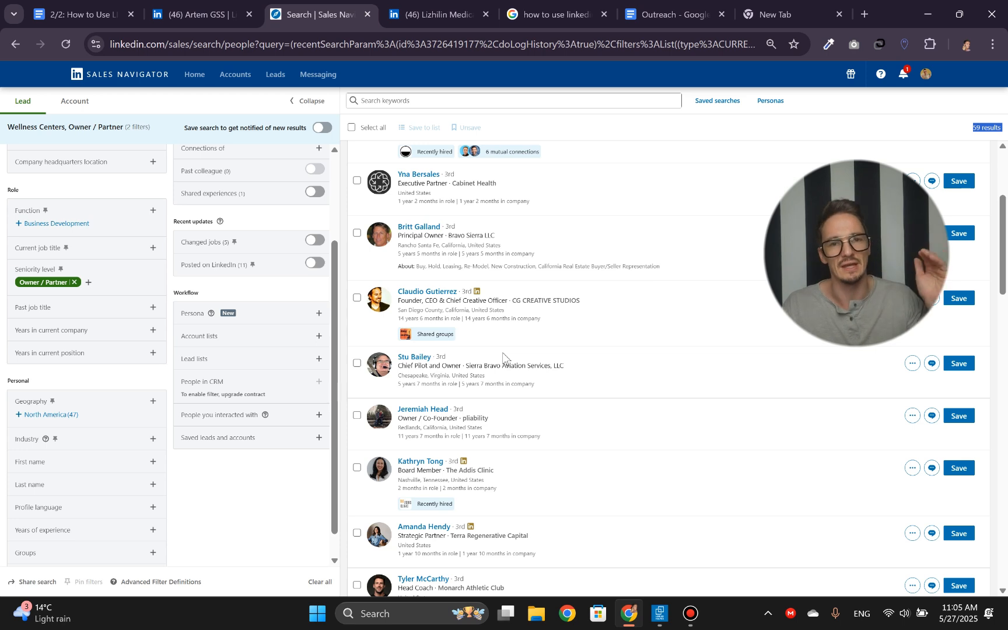
{"action": "double_click", "coordinate": [476, 365]}
{"action": "left_click_drag", "start_coordinate": [493, 364], "coordinate": [555, 369]}
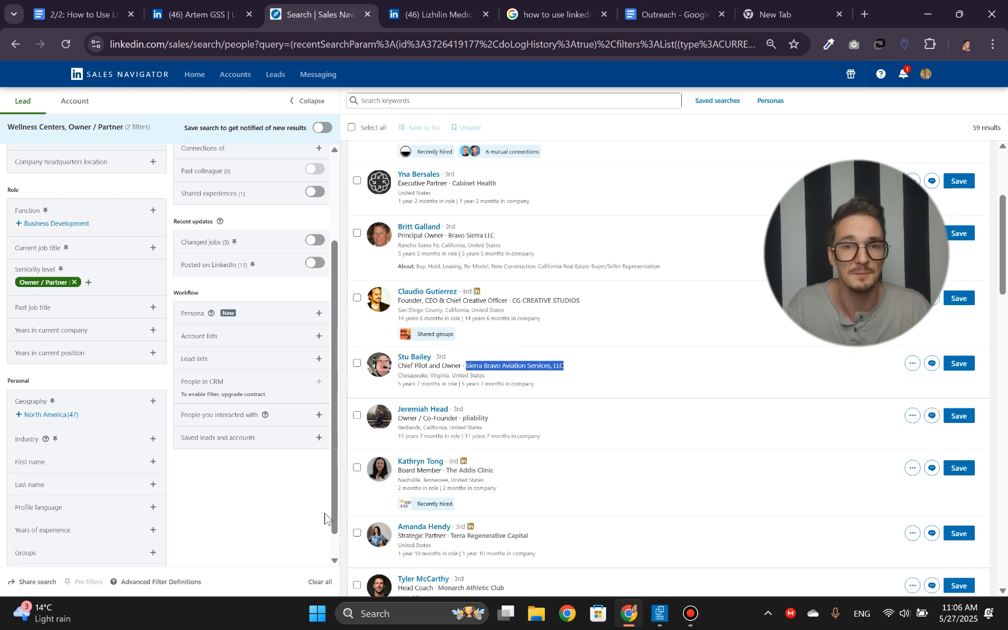
{"action": "left_click", "coordinate": [274, 523]}
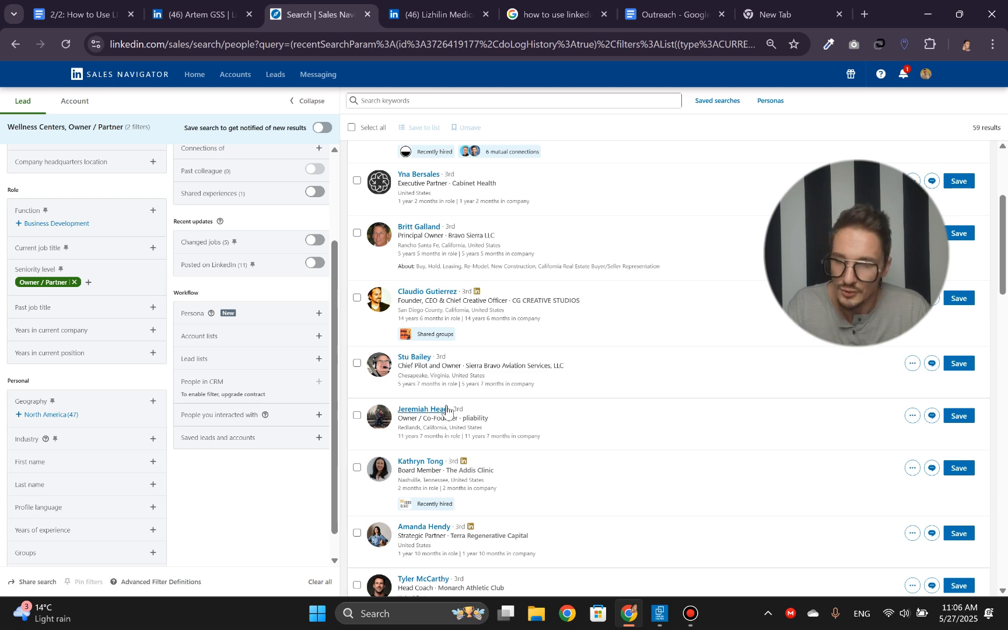
{"action": "scroll", "coordinate": [585, 315], "scroll_direction": "down", "scroll_amount": 5}
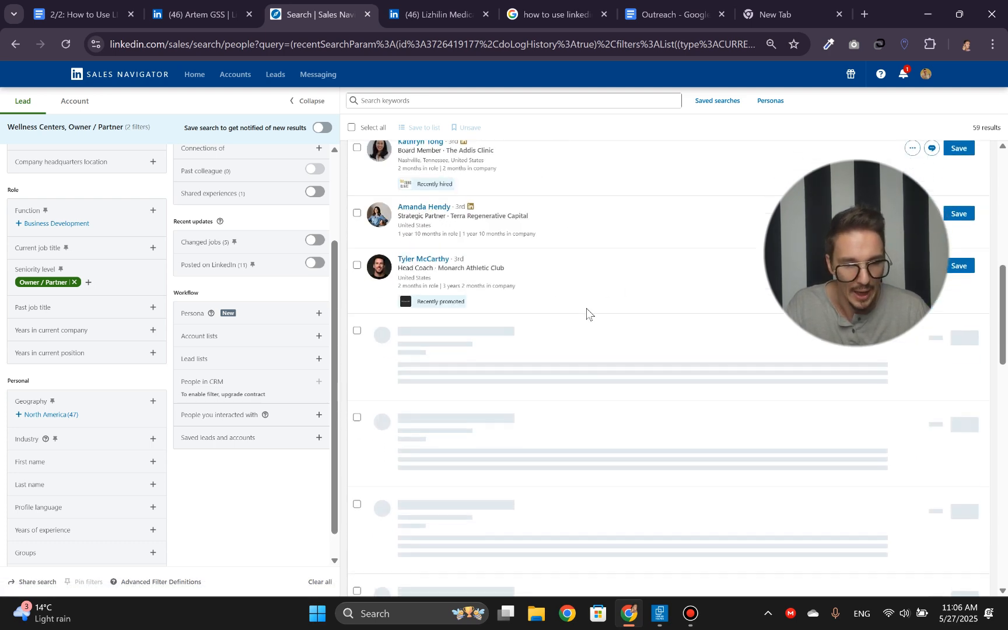
{"action": "scroll", "coordinate": [509, 286], "scroll_direction": "up", "scroll_amount": 5}
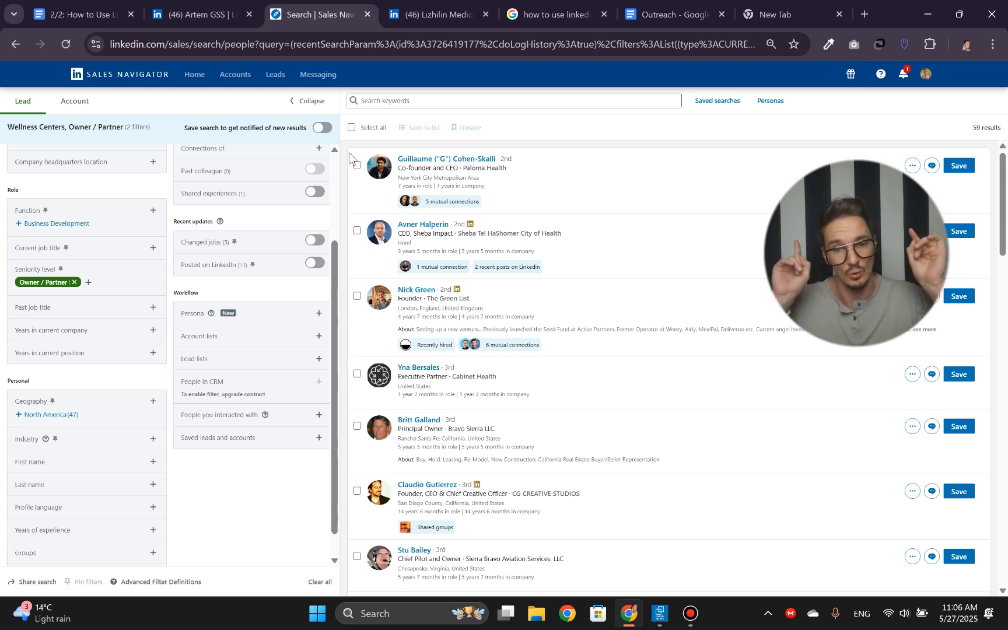
- Select the lead search's web address, and in Linked Helper open the LinkedIn account's instance, allowing its network access
{"action": "left_click", "coordinate": [300, 45]}
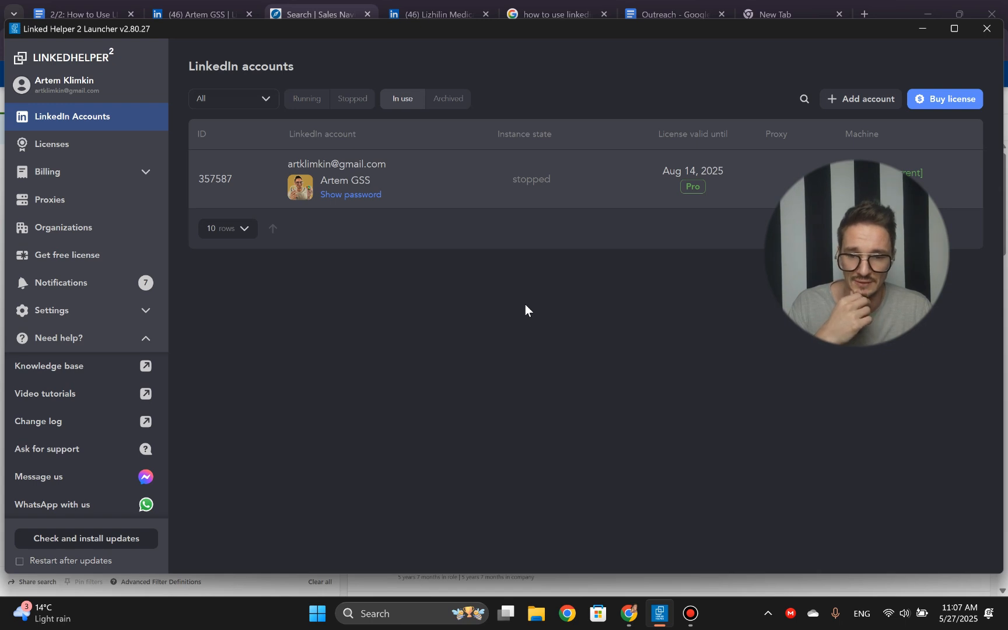
{"action": "mouse_move", "coordinate": [454, 173]}
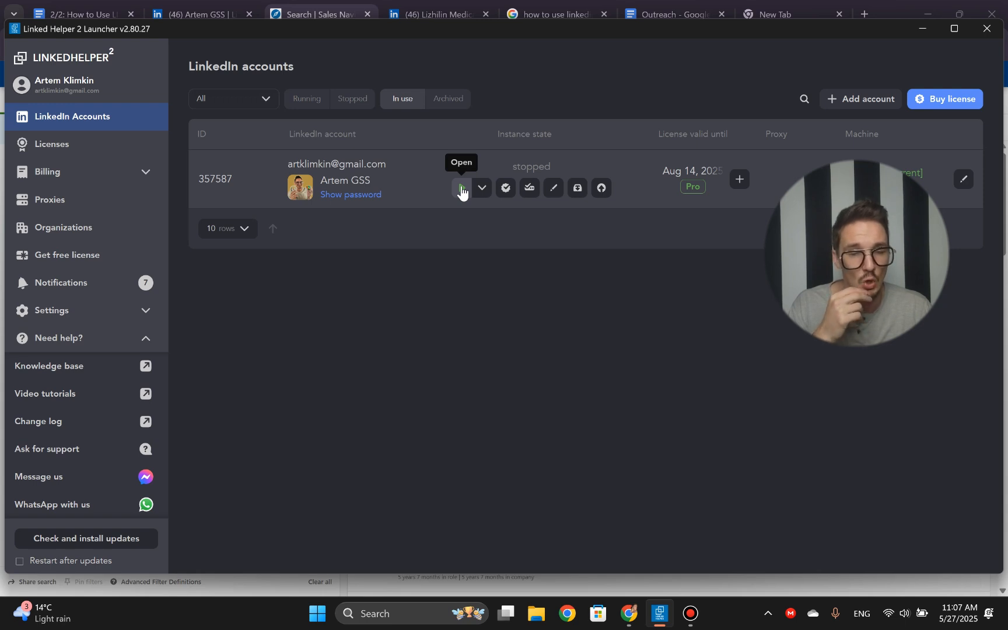
{"action": "left_click", "coordinate": [462, 189]}
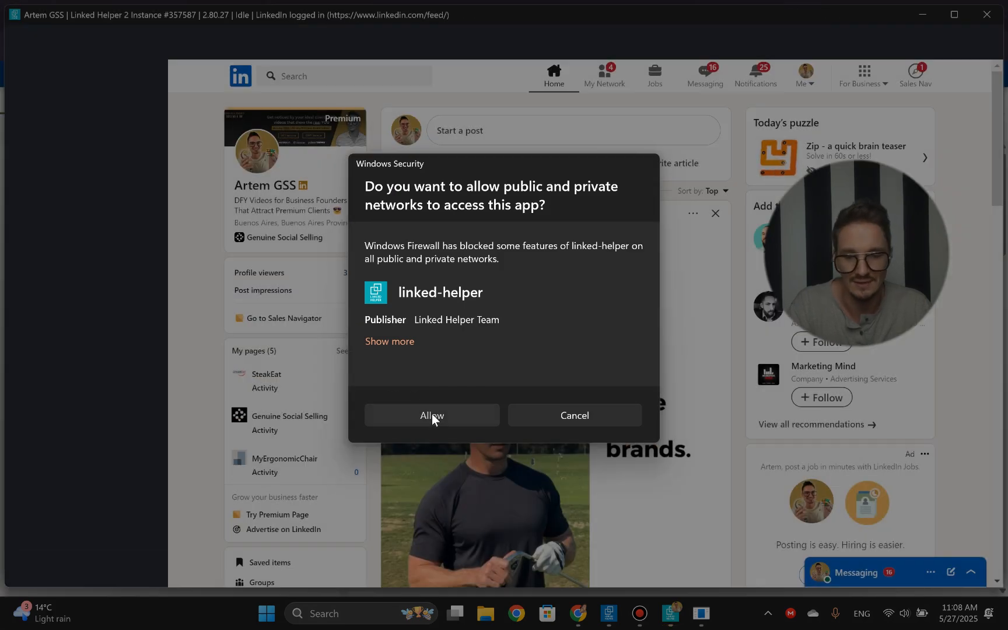
{"action": "left_click", "coordinate": [432, 415]}
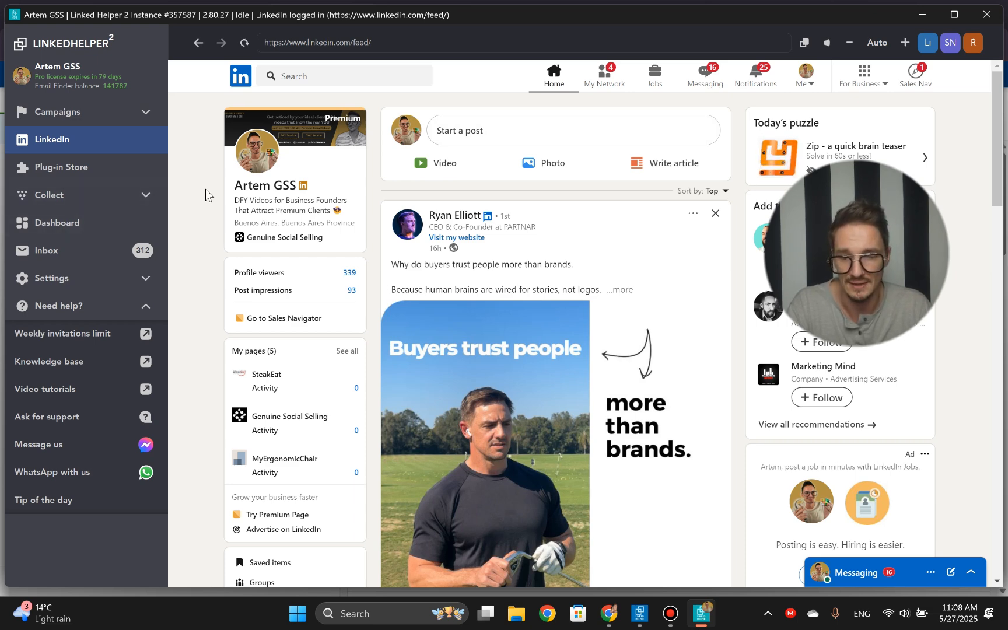
- Start a new campaign from the campaigns overview and name it "Wellnessssssssss"
{"action": "left_click", "coordinate": [84, 125]}
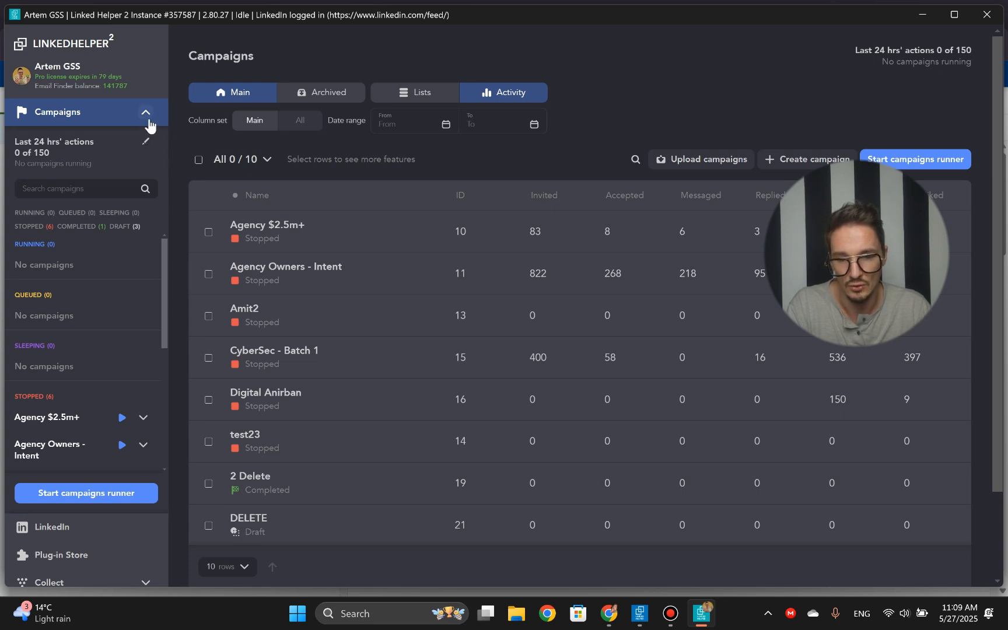
{"action": "scroll", "coordinate": [112, 240], "scroll_direction": "down", "scroll_amount": 5}
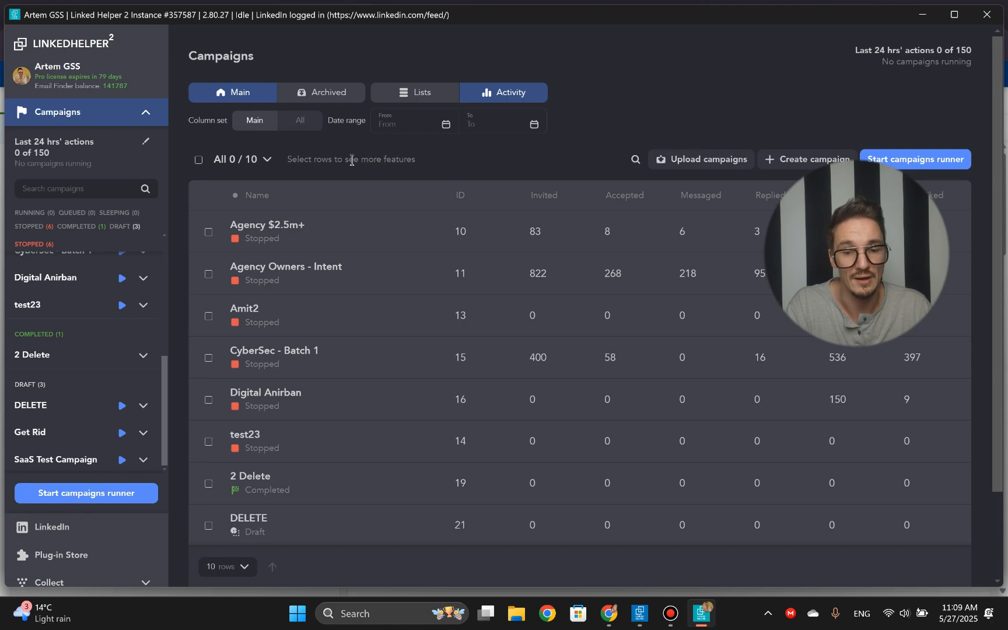
{"action": "left_click", "coordinate": [774, 164]}
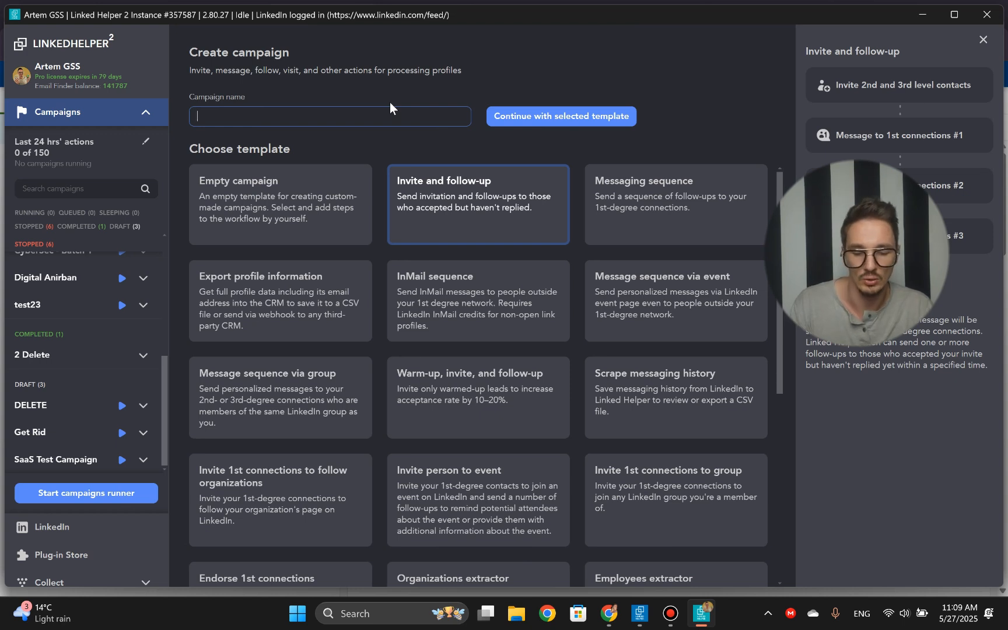
{"action": "type", "text": "Wellnesss"}
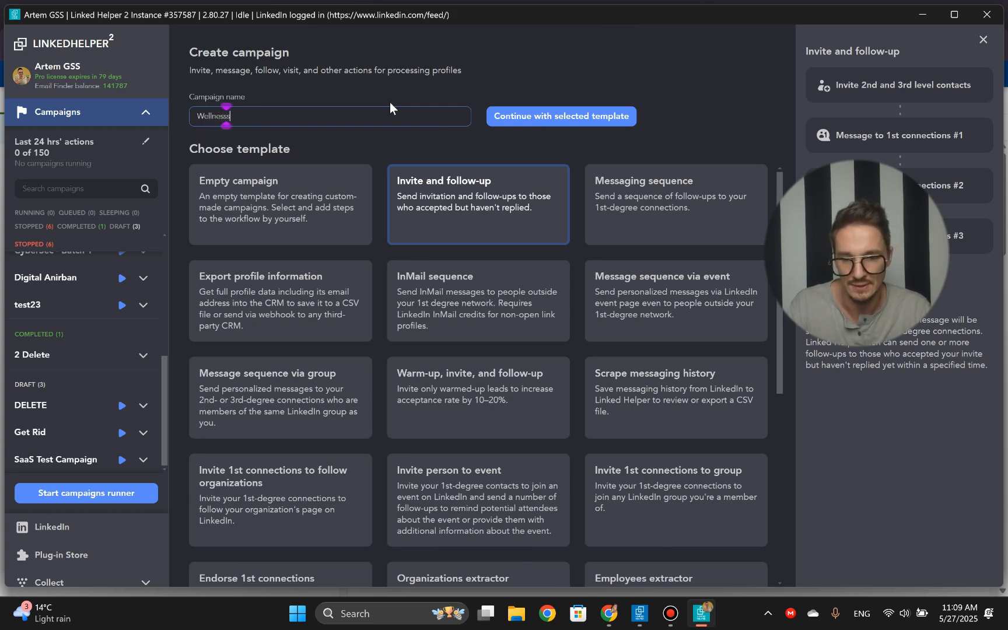
{"action": "type", "text": "sssssss"}
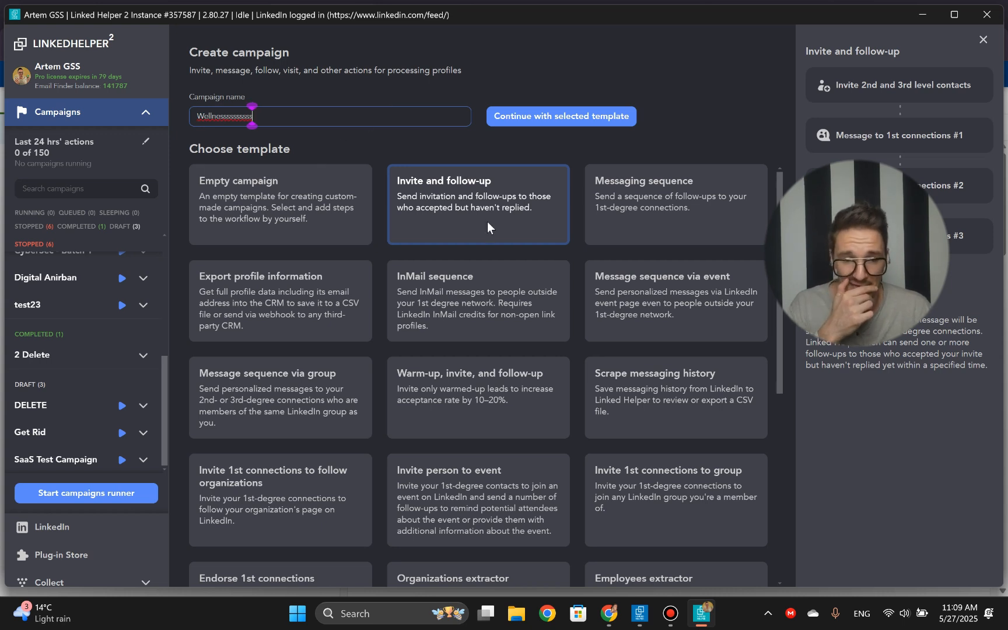
{"action": "left_click", "coordinate": [399, 146]}
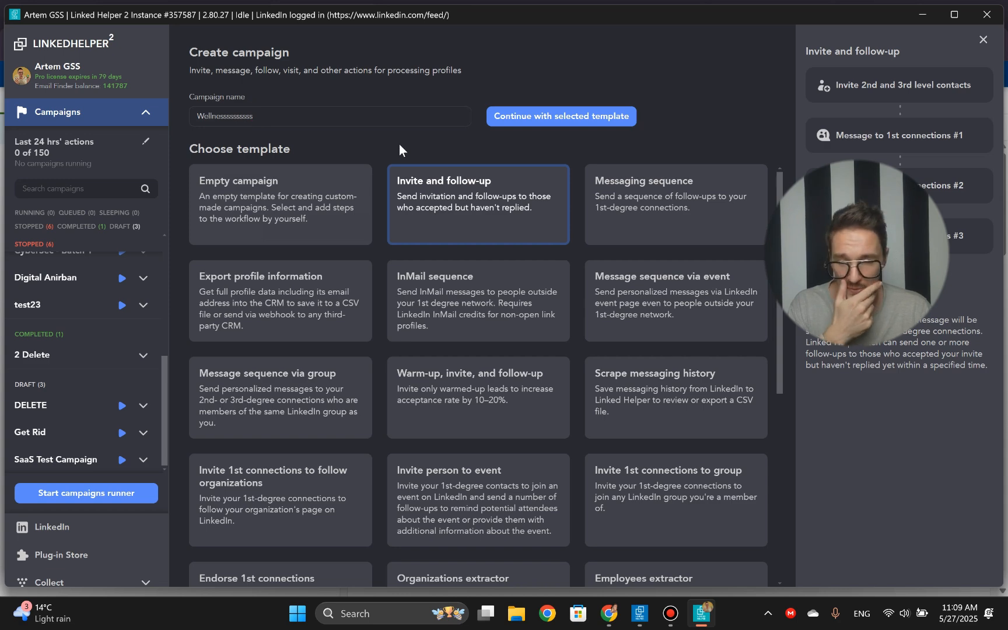
- Choose the "Warm-up, invite, and follow-up" template for the campaign and continue to its setup
{"action": "scroll", "coordinate": [357, 229], "scroll_direction": "down", "scroll_amount": 3}
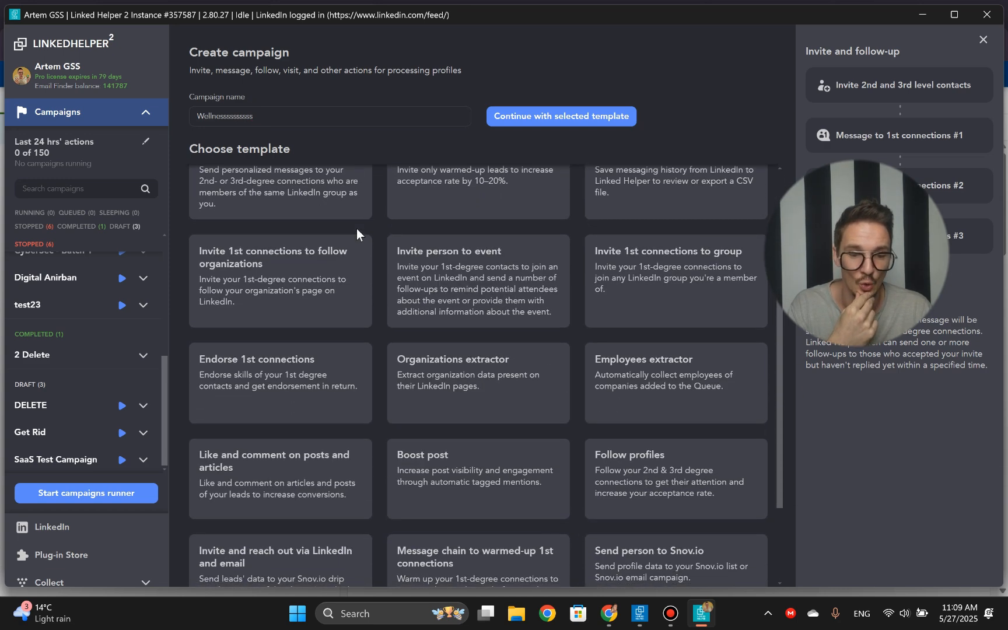
{"action": "scroll", "coordinate": [357, 234], "scroll_direction": "down", "scroll_amount": 2}
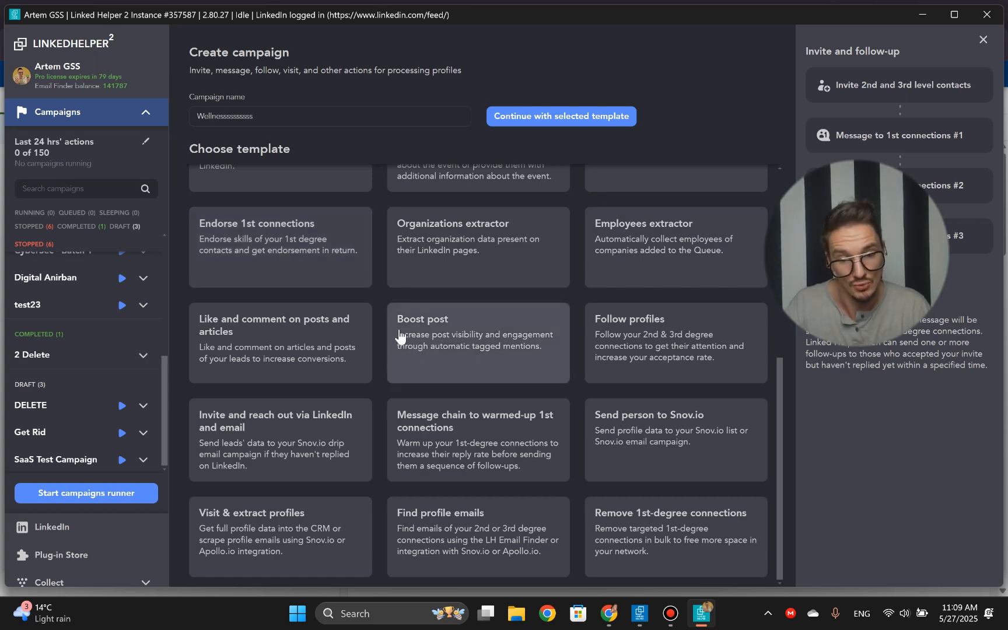
{"action": "scroll", "coordinate": [399, 338], "scroll_direction": "up", "scroll_amount": 5}
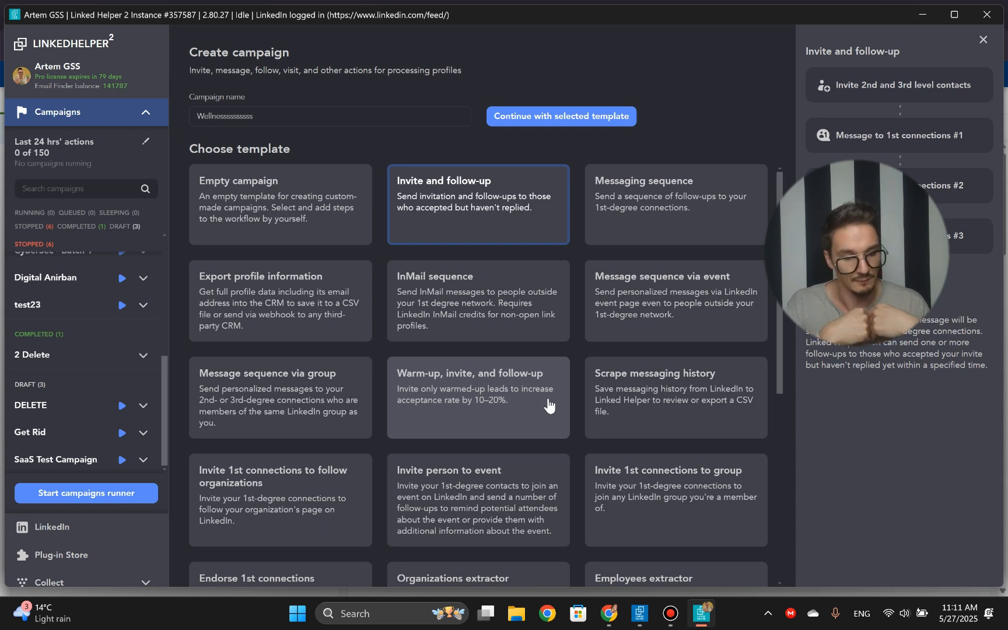
{"action": "left_click", "coordinate": [548, 404]}
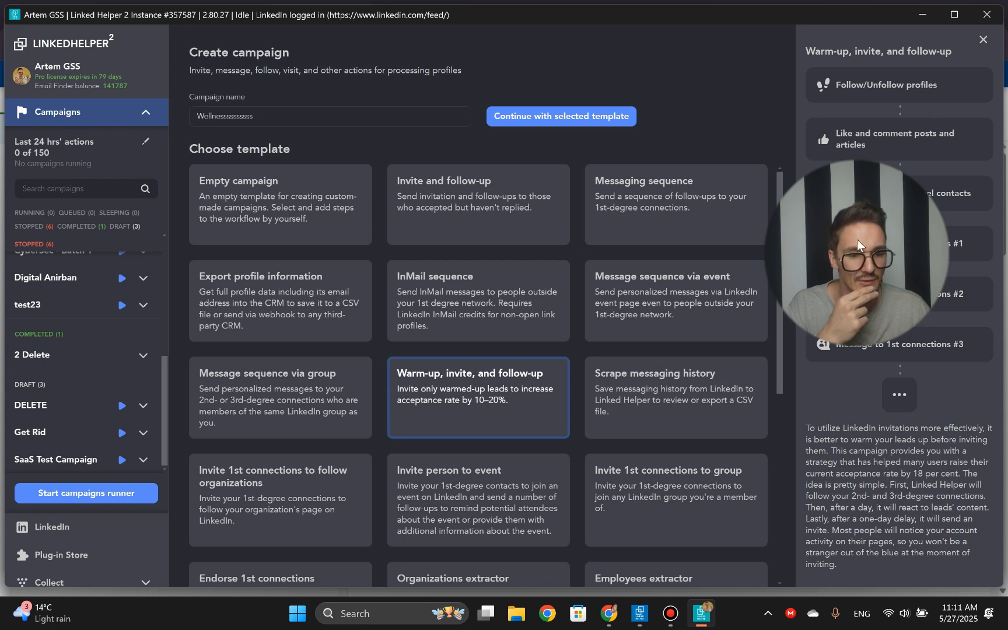
{"action": "key", "text": "Tab"}
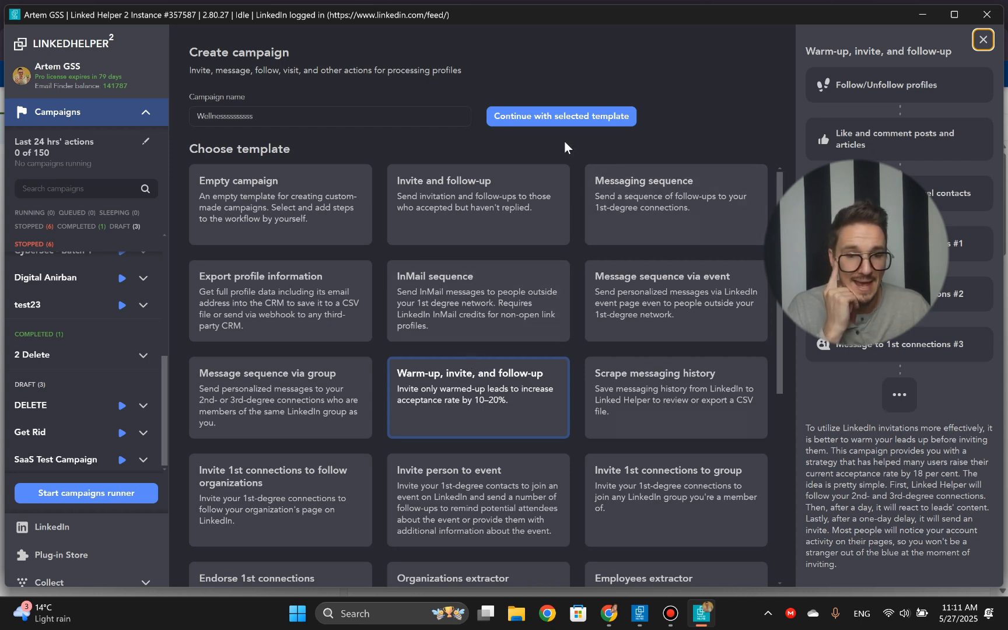
{"action": "left_click", "coordinate": [593, 115]}
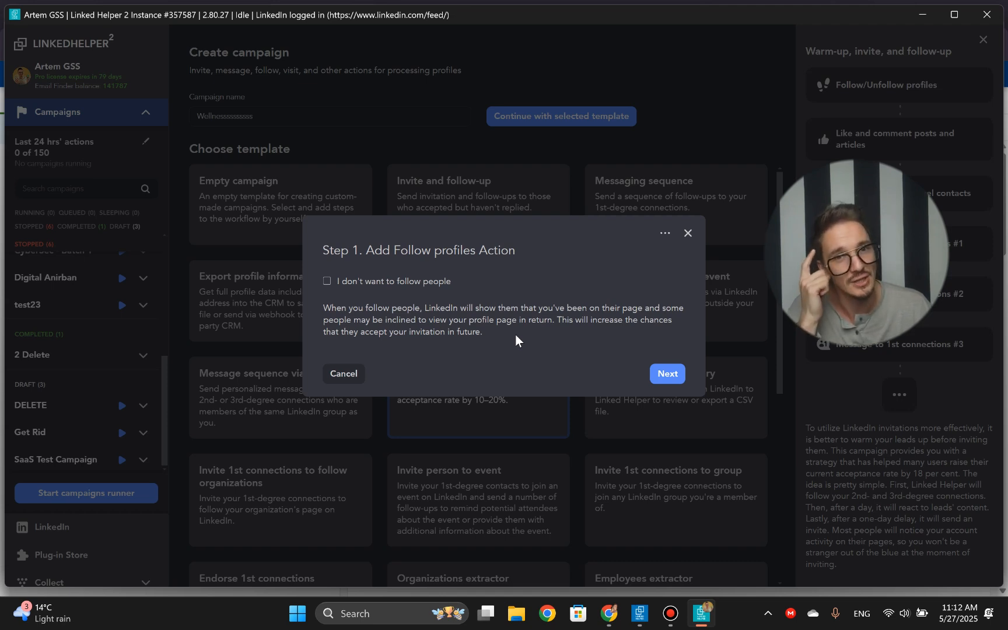
- Keep the follow and like-and-comment warm-up actions, then clear the invitation message so invites go out without text
{"action": "left_click", "coordinate": [674, 373]}
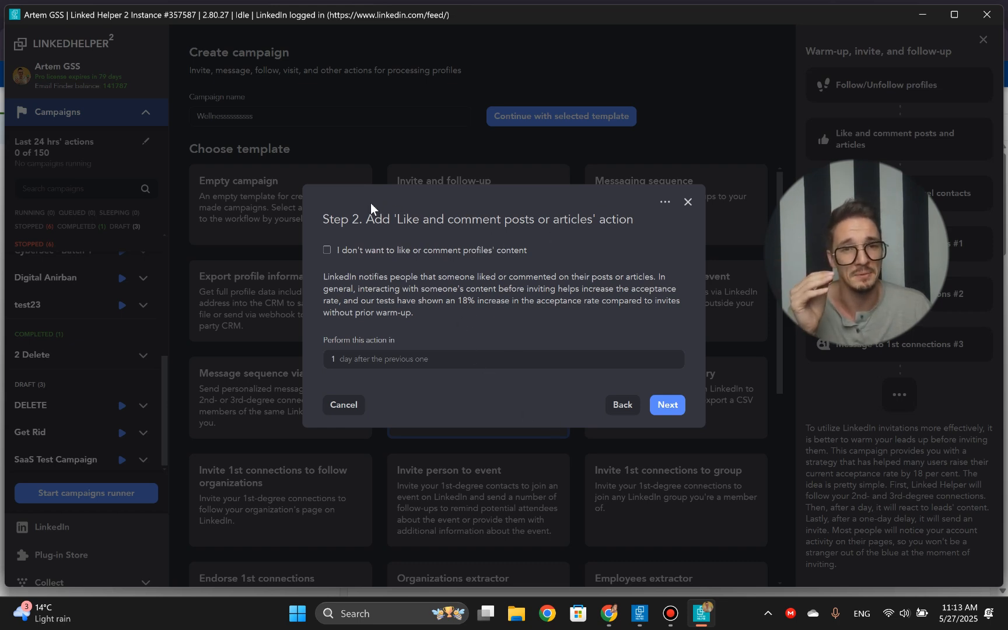
{"action": "left_click", "coordinate": [667, 405]}
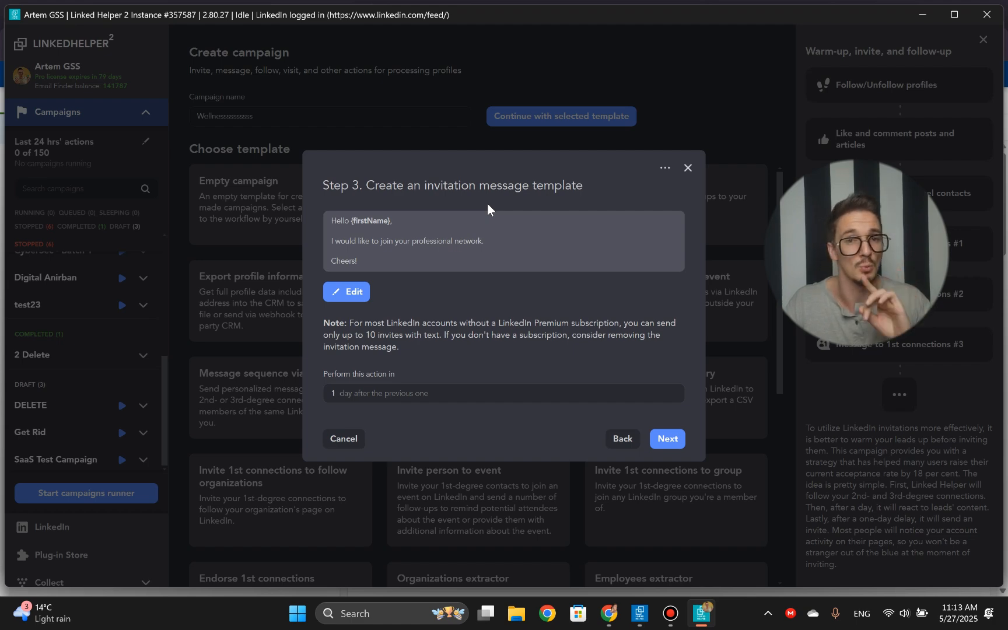
{"action": "left_click", "coordinate": [346, 291]}
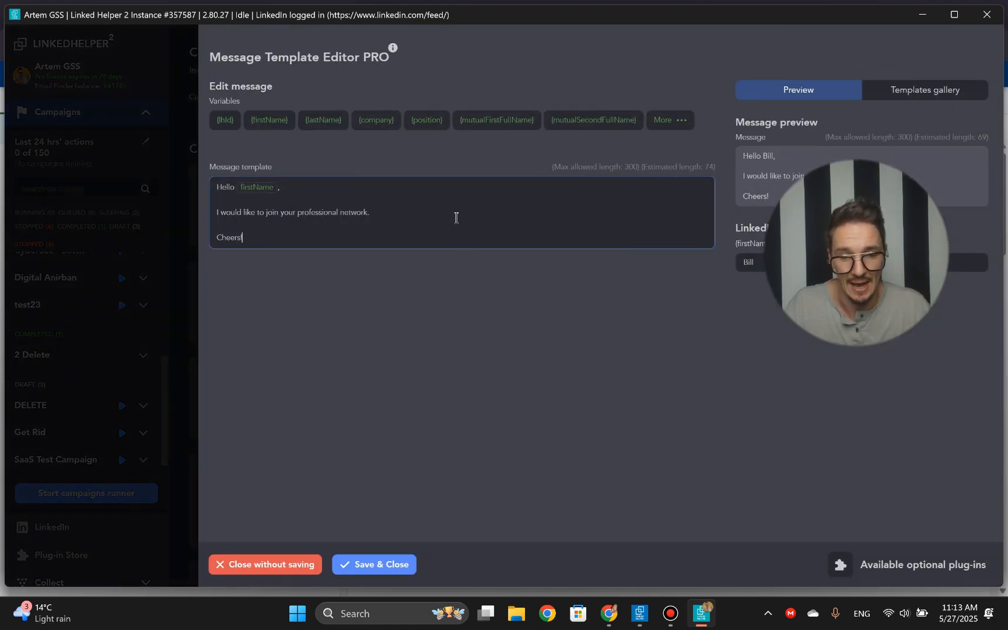
{"action": "left_click", "coordinate": [452, 216]}
{"action": "key", "text": "ctrl+a"}
{"action": "key", "text": "BackSpace"}
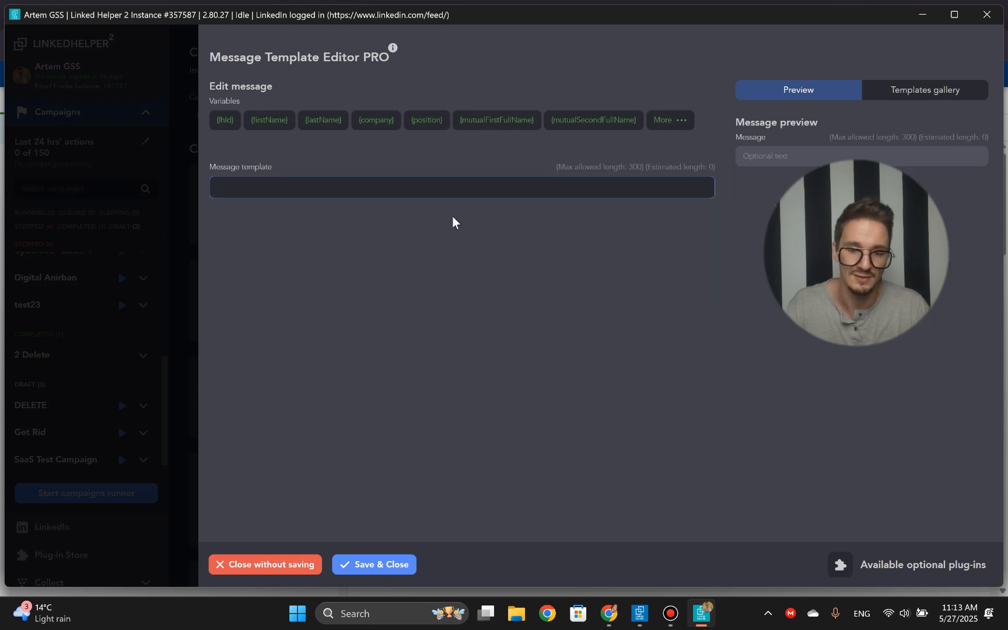
{"action": "left_click", "coordinate": [394, 564]}
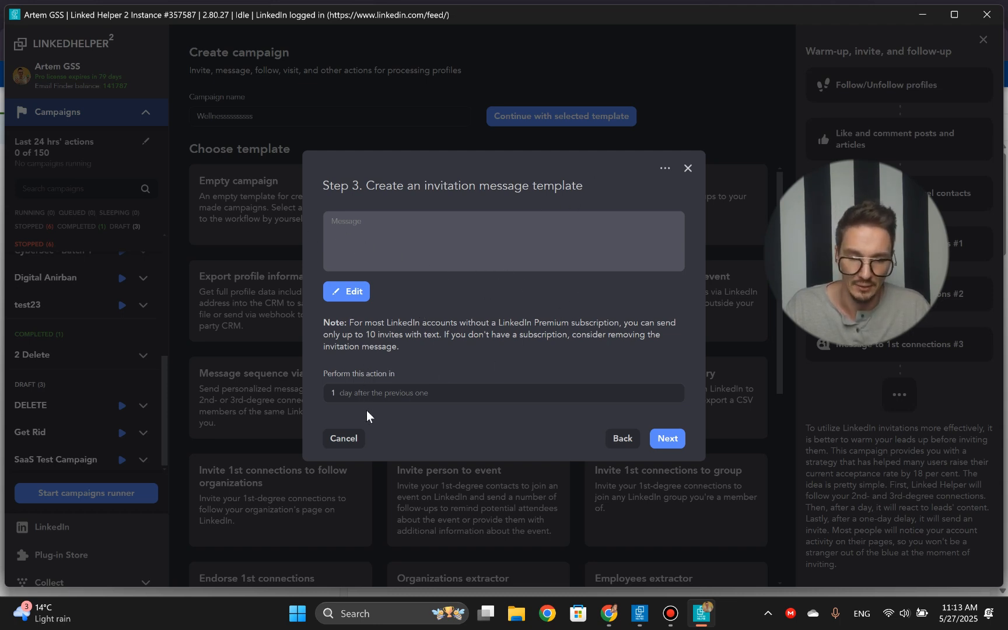
{"action": "left_click", "coordinate": [669, 439]}
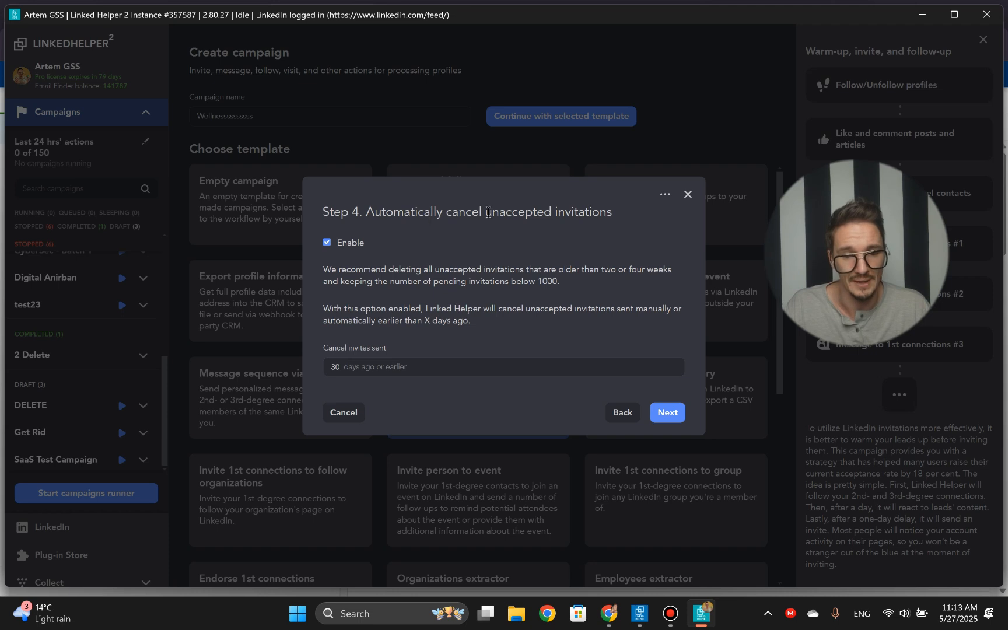
- Set unaccepted invitations to be cancelled automatically when sent 7 days ago or earlier
{"action": "double_click", "coordinate": [337, 367]}
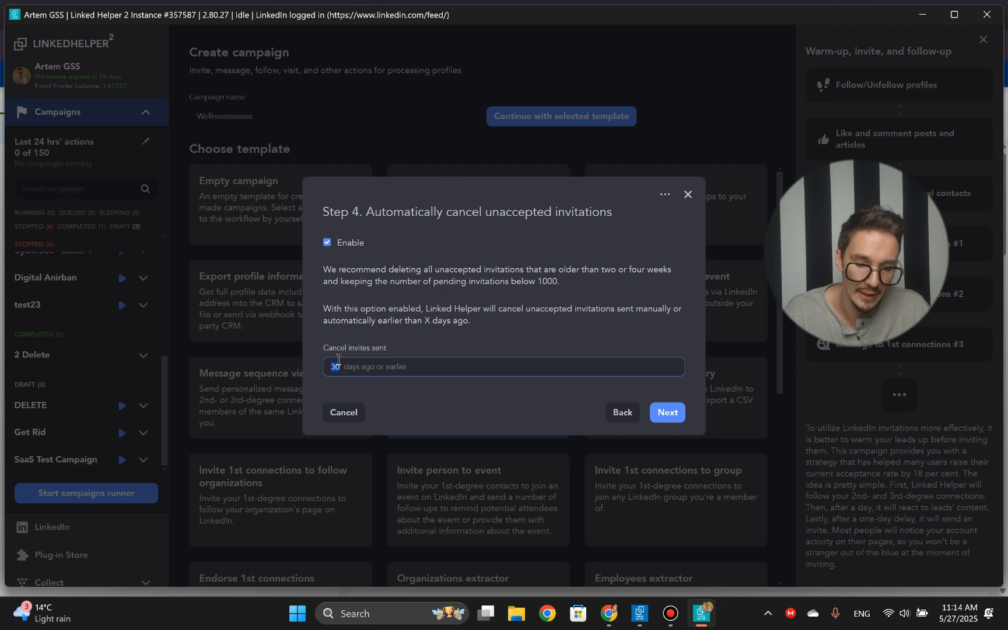
{"action": "type", "text": "7"}
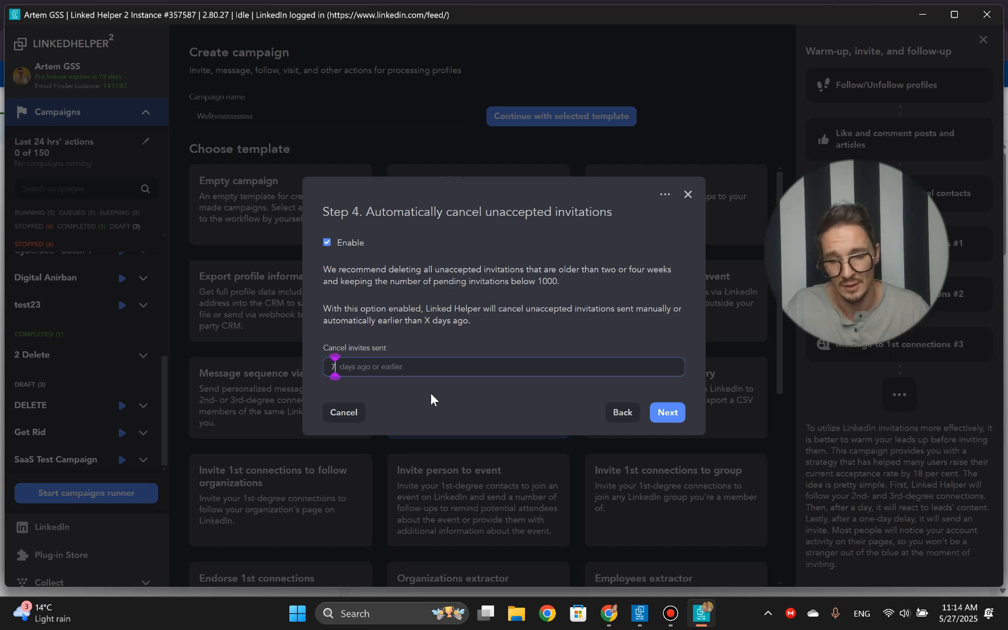
{"action": "left_click", "coordinate": [430, 395]}
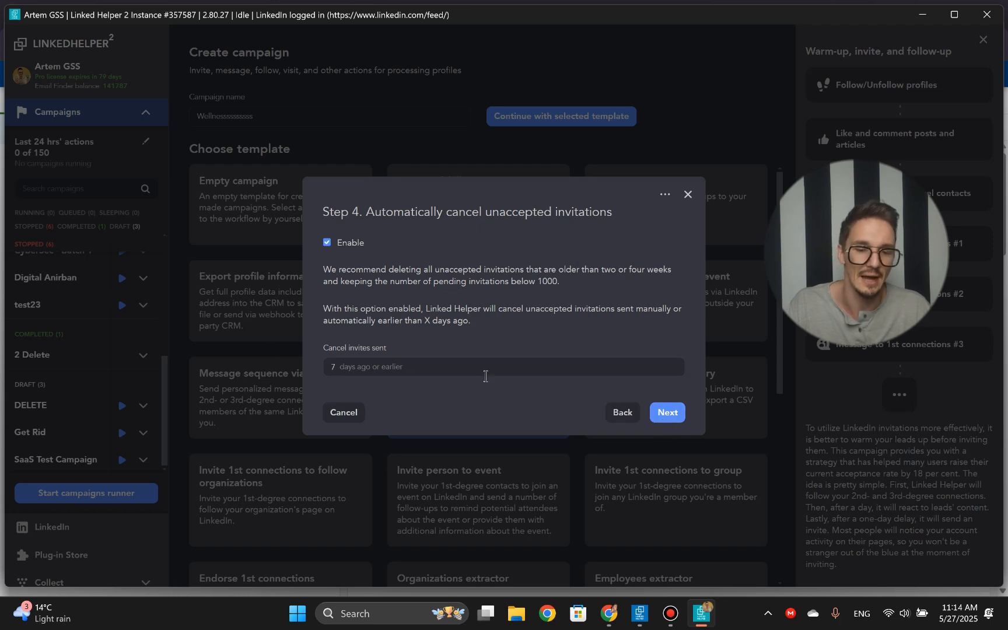
{"action": "left_click", "coordinate": [667, 412]}
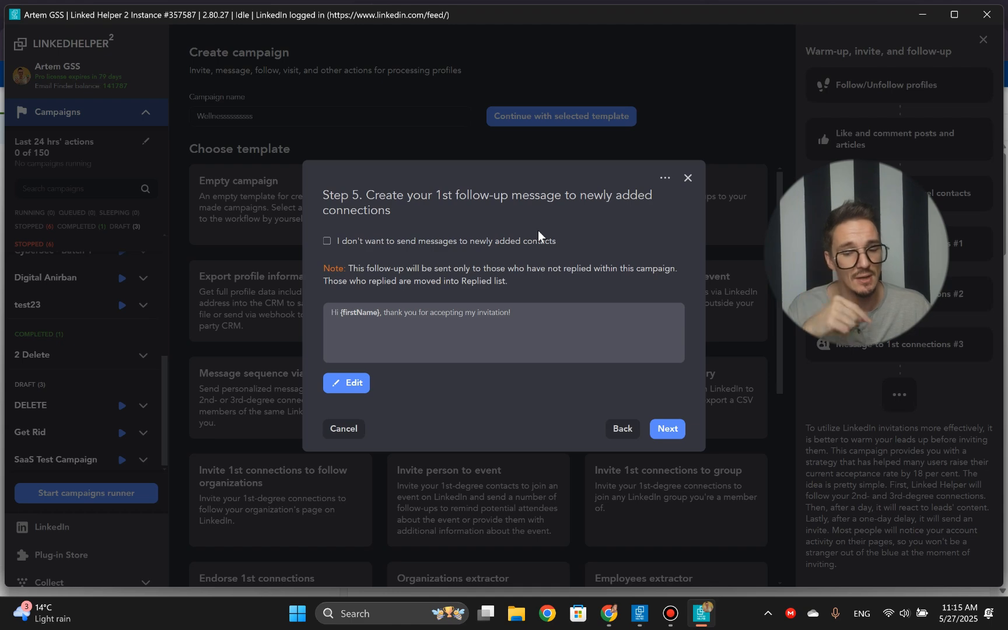
- Save the first follow-up with the default text "Hi {firstName}, thank you for accepting my invitation!" and continue
{"action": "left_click", "coordinate": [358, 388]}
{"action": "triple_click", "coordinate": [299, 186]}
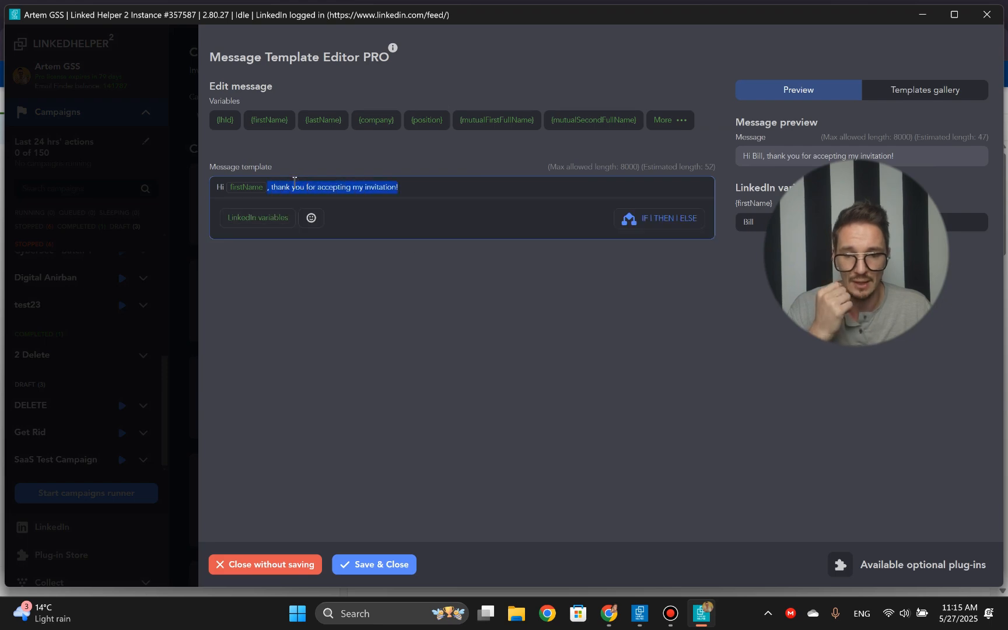
{"action": "left_click", "coordinate": [388, 571]}
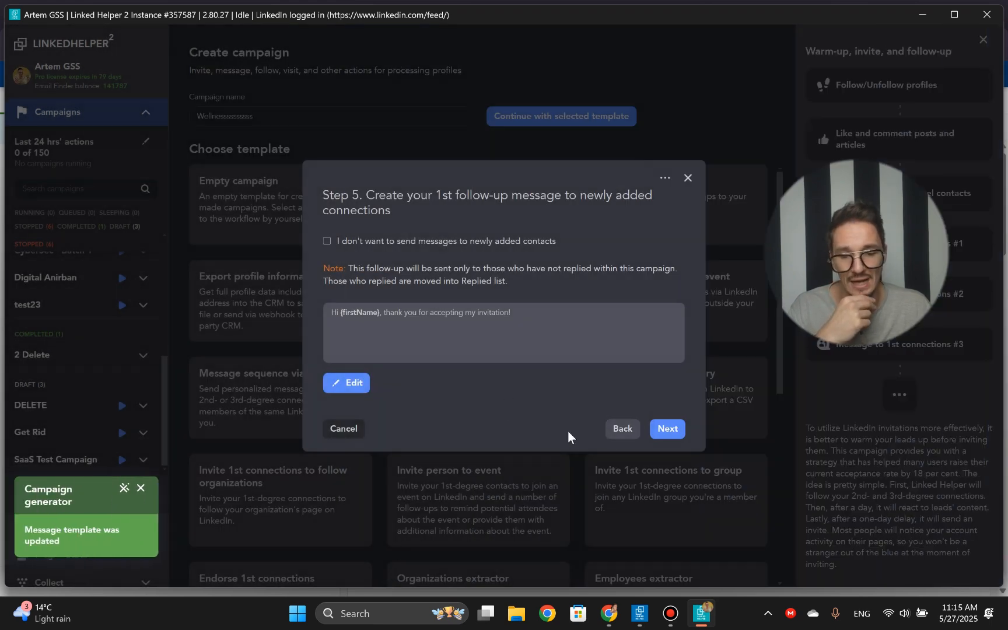
{"action": "left_click", "coordinate": [665, 429]}
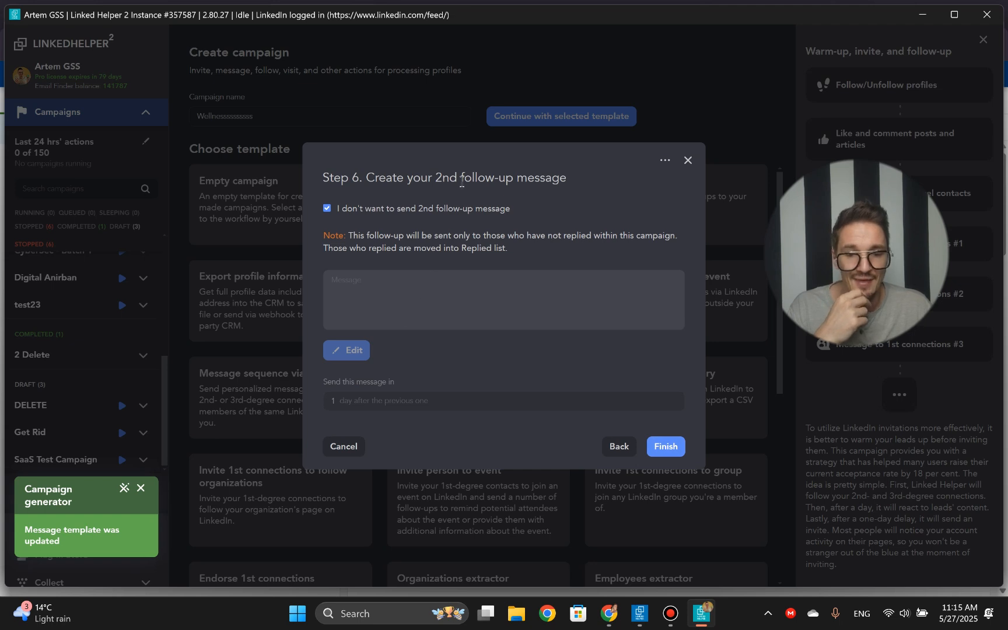
- Enable the second follow-up message and save "follow 1" as its text
{"action": "double_click", "coordinate": [426, 177]}
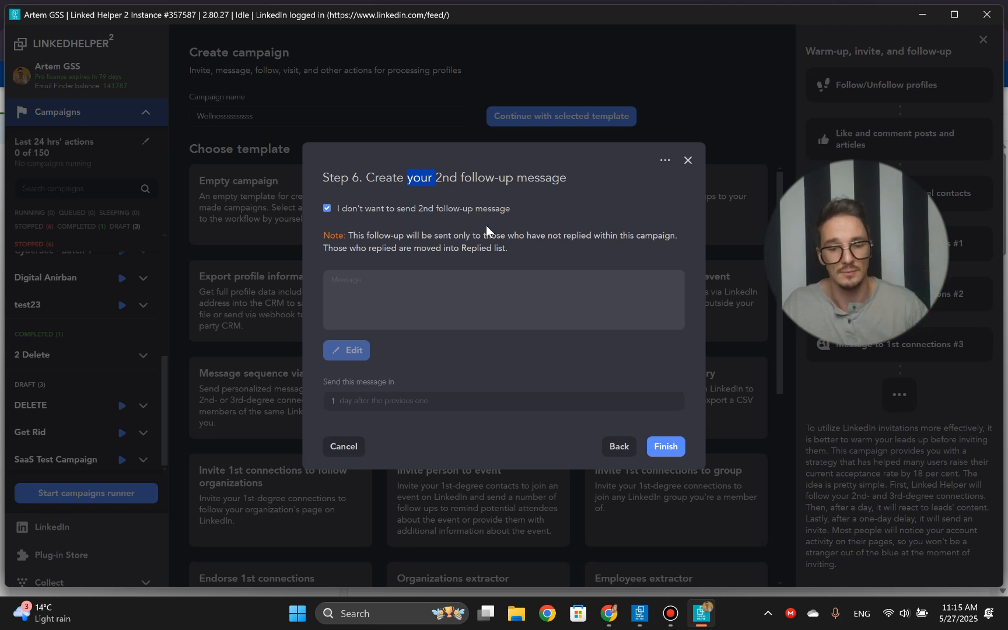
{"action": "left_click", "coordinate": [325, 209]}
{"action": "left_click", "coordinate": [396, 308]}
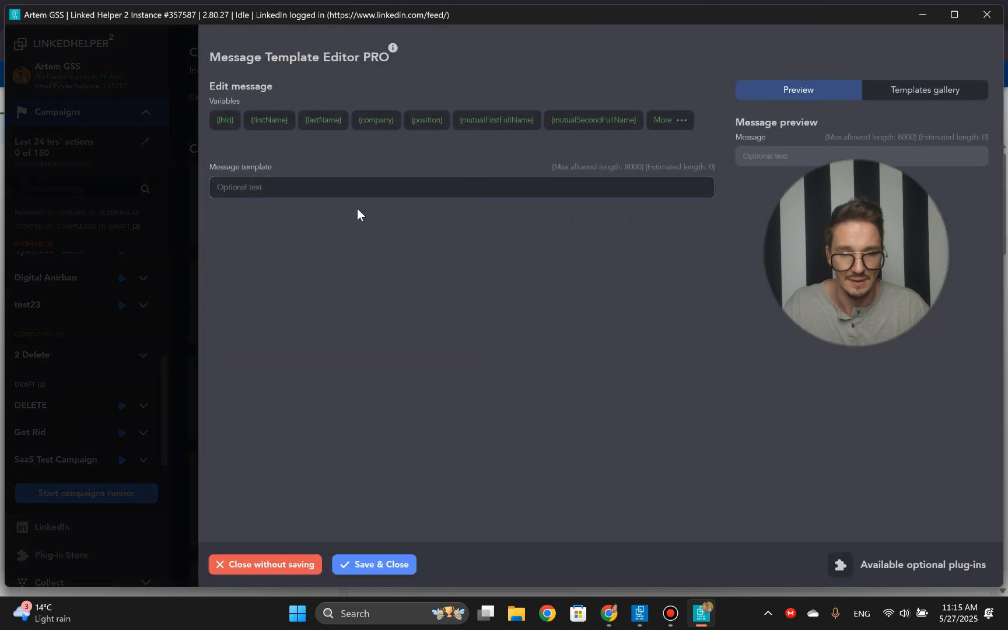
{"action": "type", "text": "follow 2"}
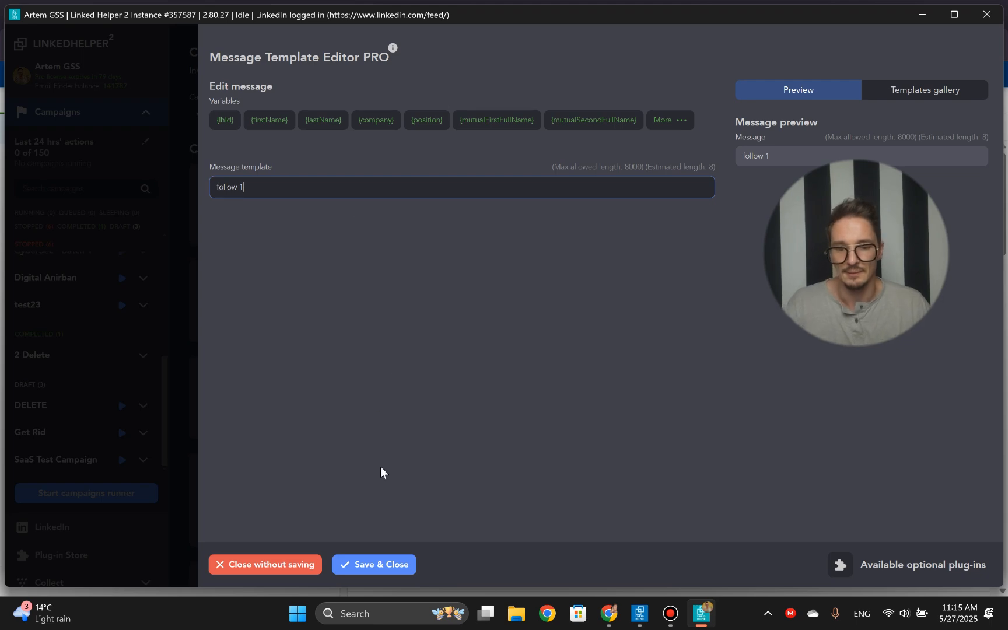
{"action": "left_click", "coordinate": [380, 564]}
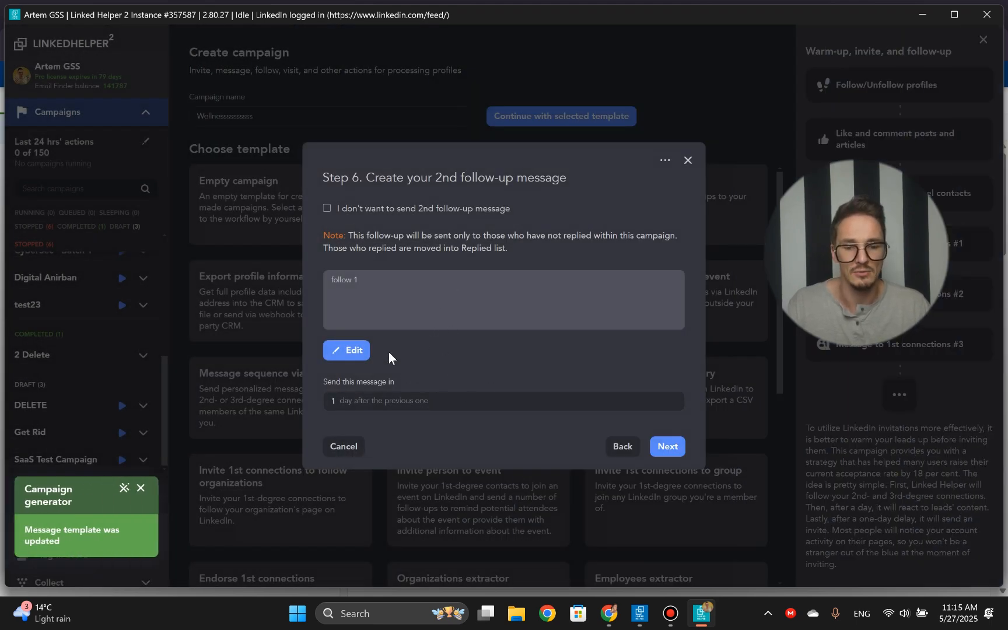
- Set the second follow-up to be sent 1 day after the previous message, and continue
{"action": "left_click", "coordinate": [407, 400]}
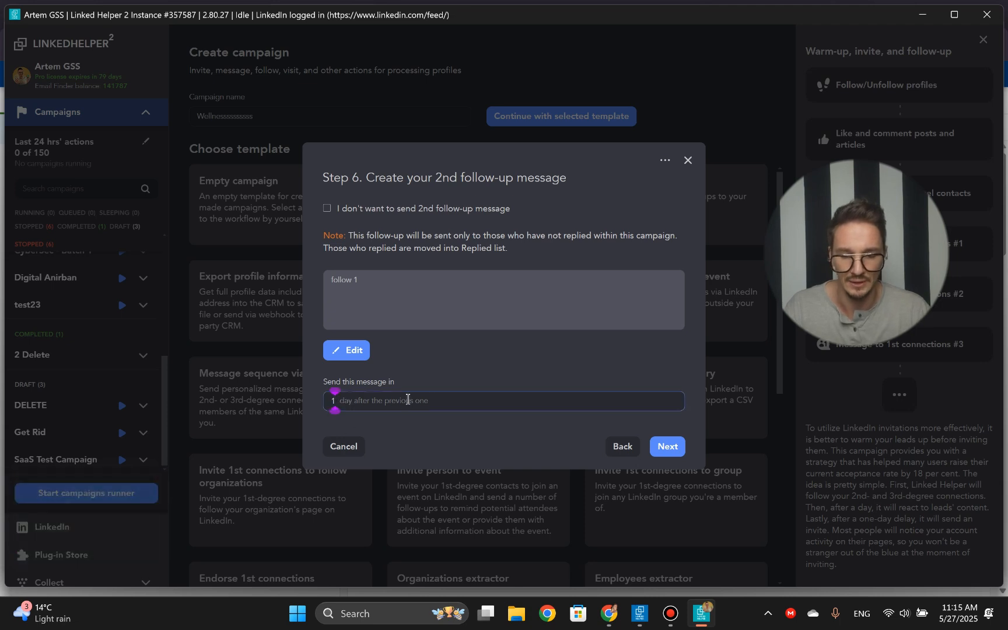
{"action": "key", "text": "BackSpace"}
{"action": "type", "text": "3"}
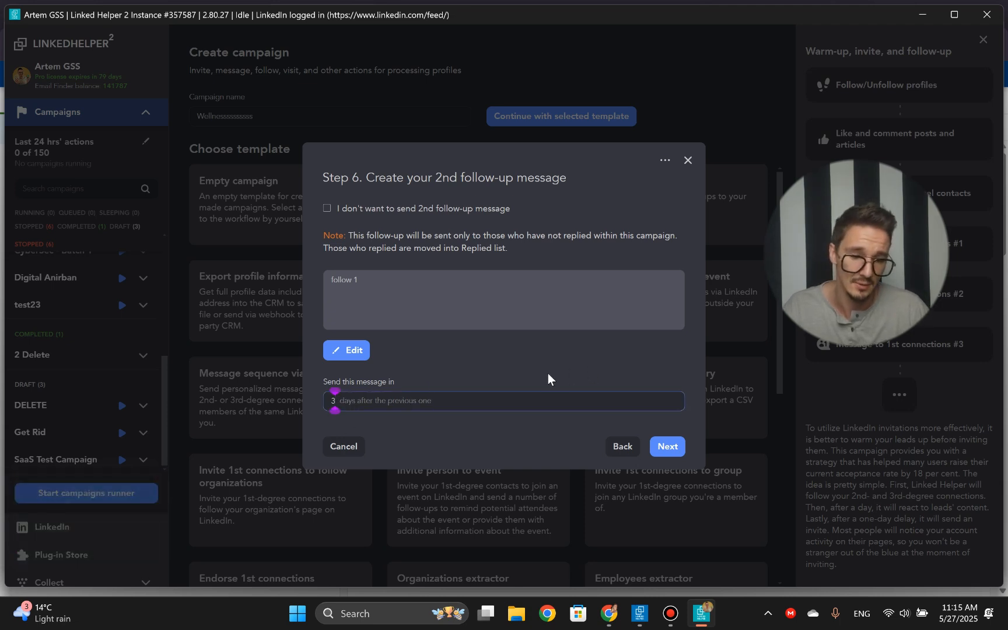
{"action": "key", "text": "BackSpace"}
{"action": "type", "text": "2"}
{"action": "key", "text": "BackSpace"}
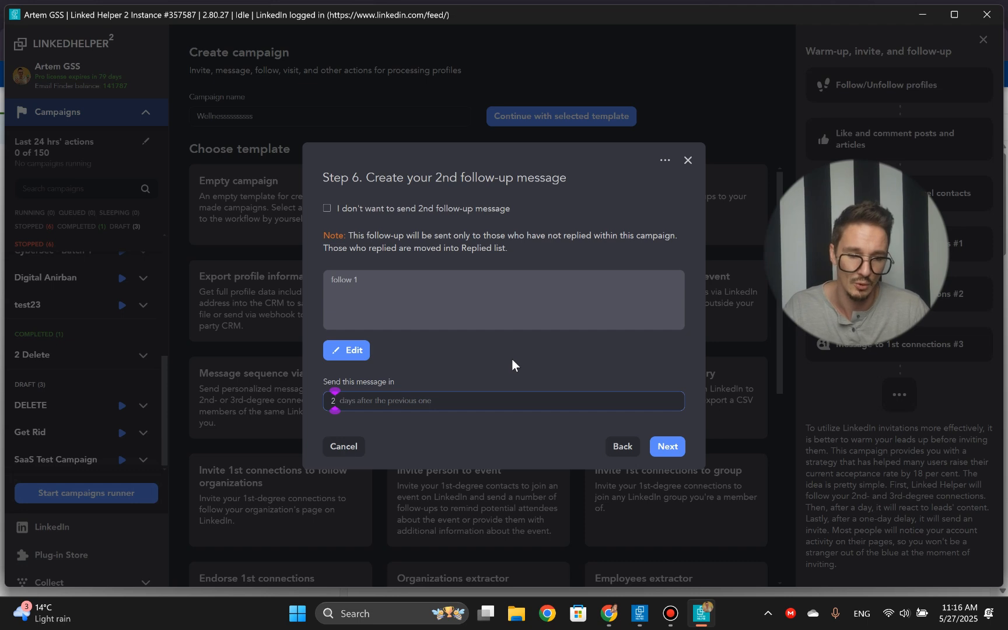
{"action": "type", "text": "1"}
{"action": "left_click", "coordinate": [512, 359]}
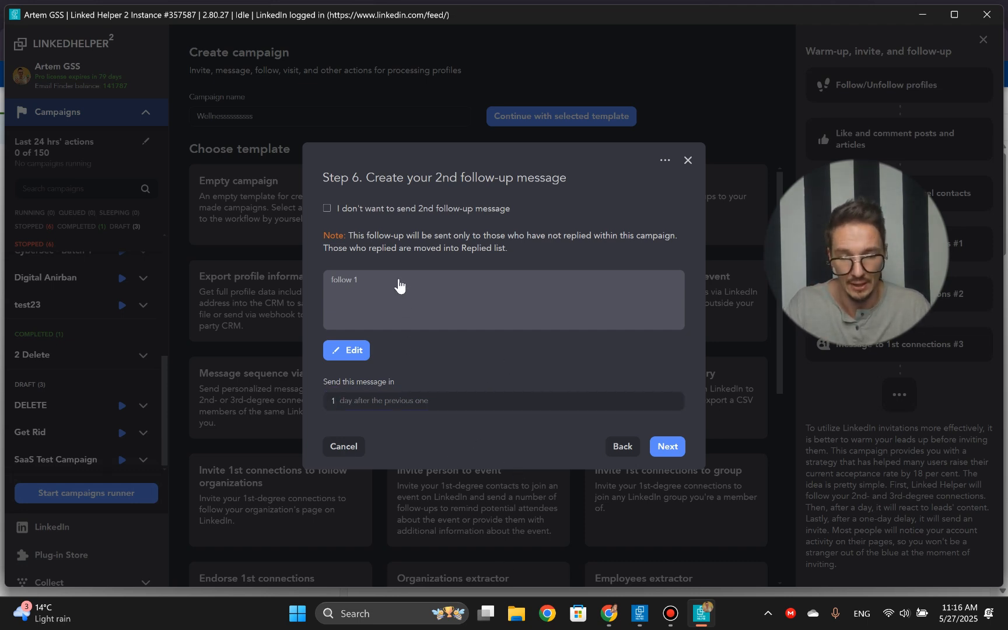
{"action": "left_click", "coordinate": [670, 447]}
- Enable the third follow-up 3 days after the previous message and finish the campaign setup without a fourth follow-up
{"action": "left_click", "coordinate": [327, 209]}
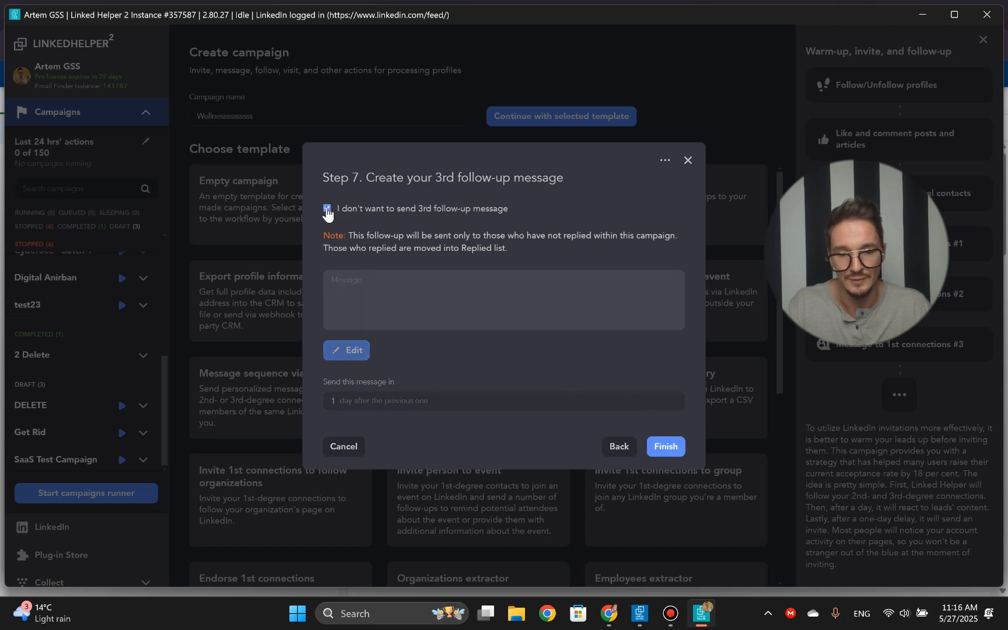
{"action": "left_click", "coordinate": [337, 401]}
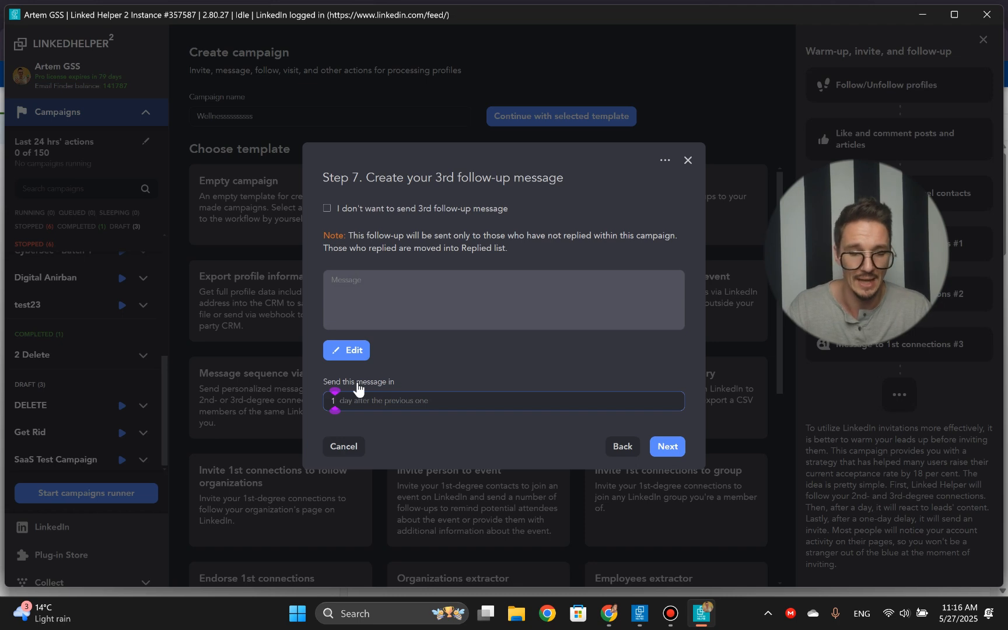
{"action": "key", "text": "BackSpace"}
{"action": "type", "text": "3"}
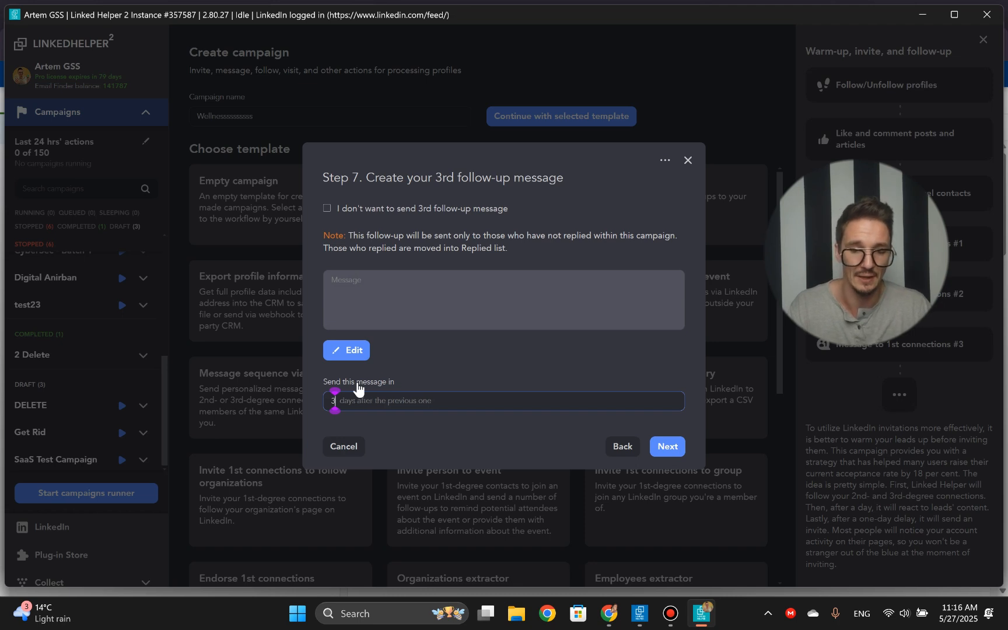
{"action": "left_click", "coordinate": [667, 447]}
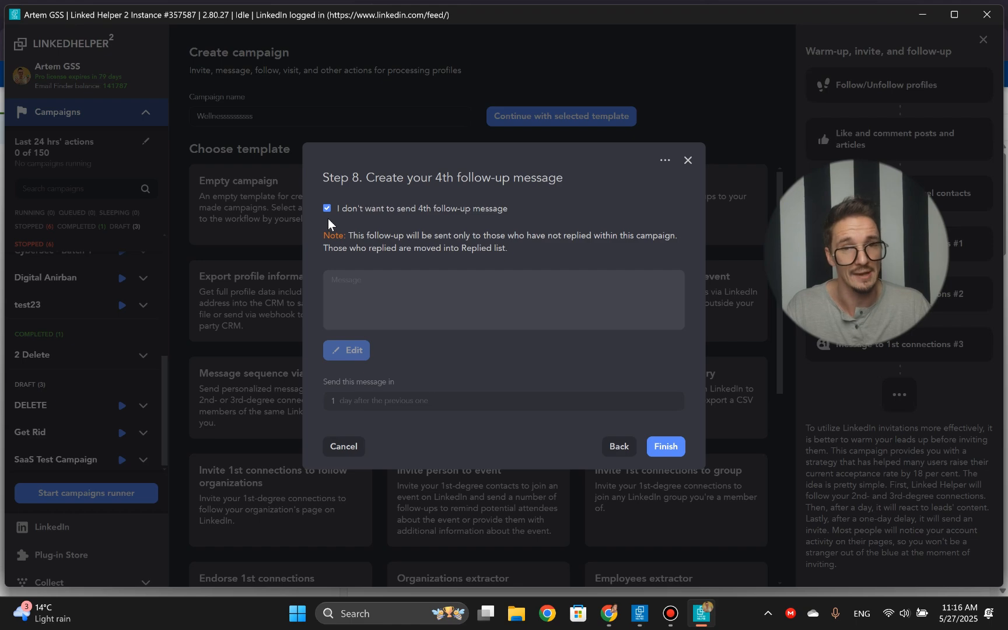
{"action": "left_click", "coordinate": [667, 451]}
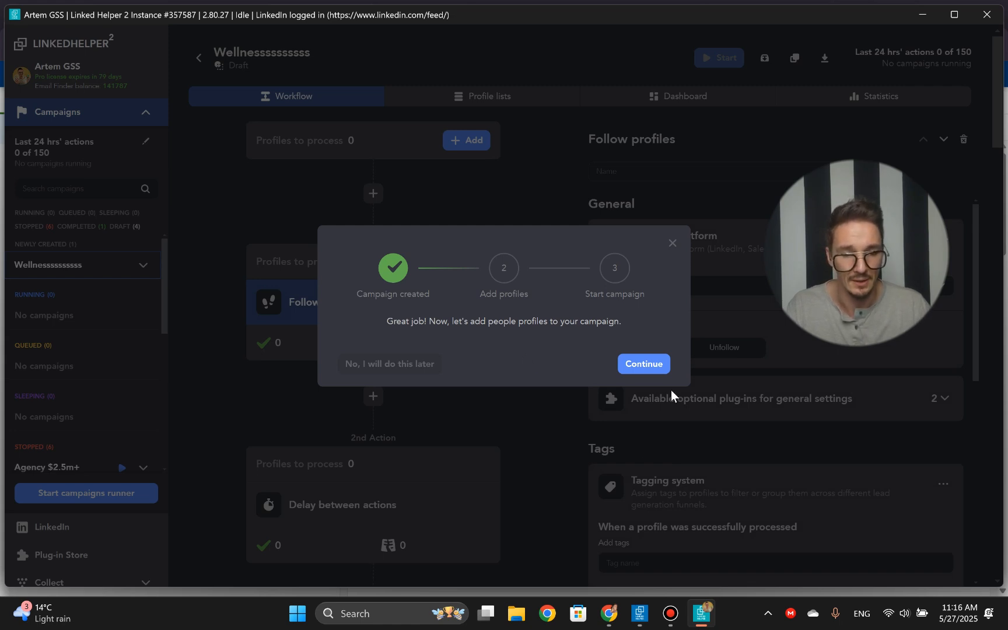
- Fill the campaign with profiles from the copied Sales Navigator lead search URL, checking that search in the browser first
{"action": "left_click", "coordinate": [641, 364]}
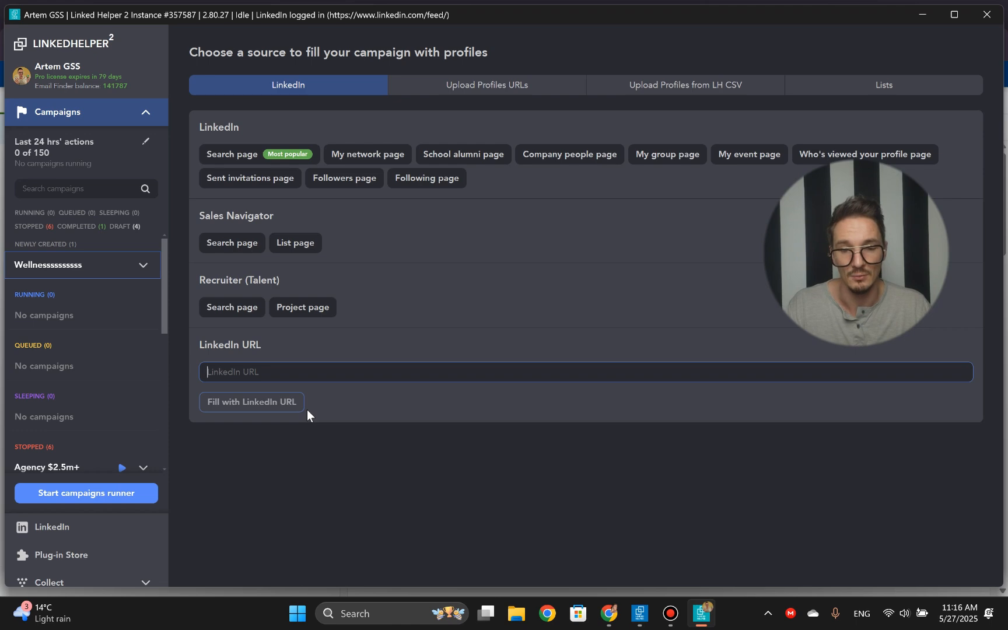
{"action": "key", "text": "ctrl+v"}
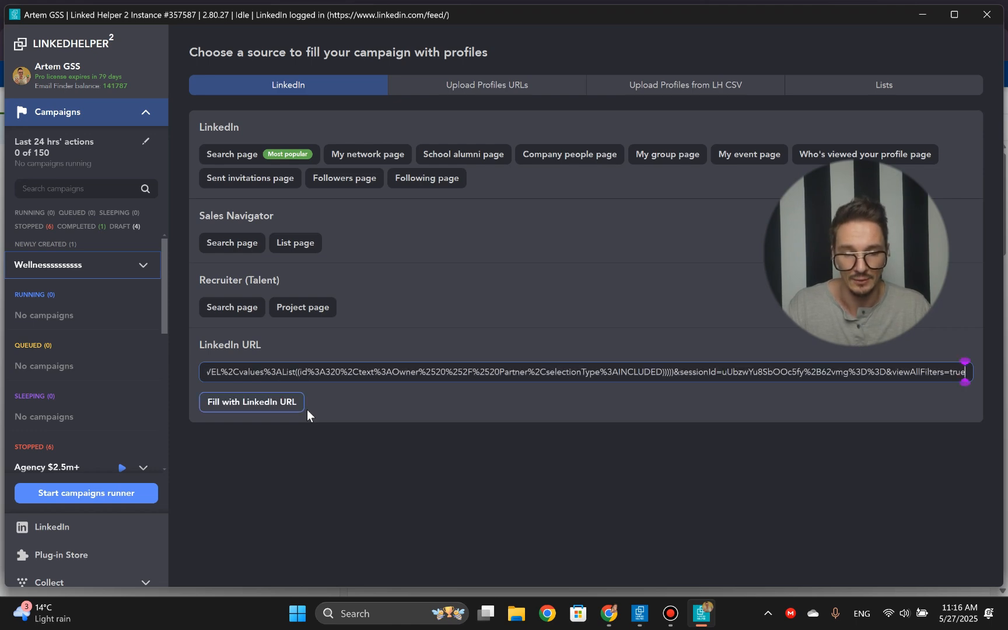
{"action": "key", "text": "alt+Tab"}
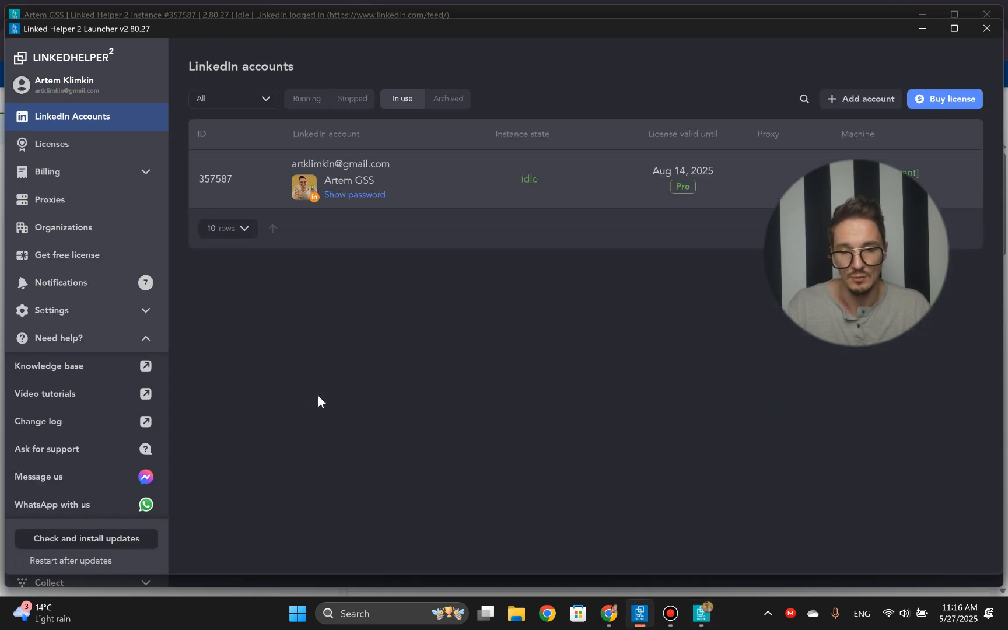
{"action": "key", "text": "alt+Tab"}
{"action": "key", "text": "alt+Tab"}
{"action": "key", "text": "alt+Tab"}
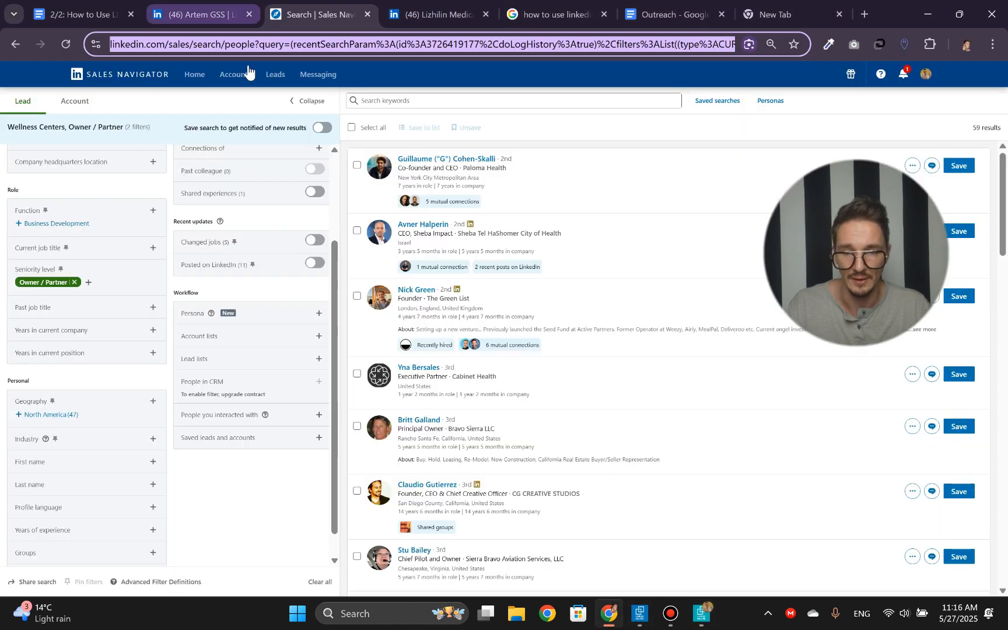
{"action": "left_click", "coordinate": [251, 47]}
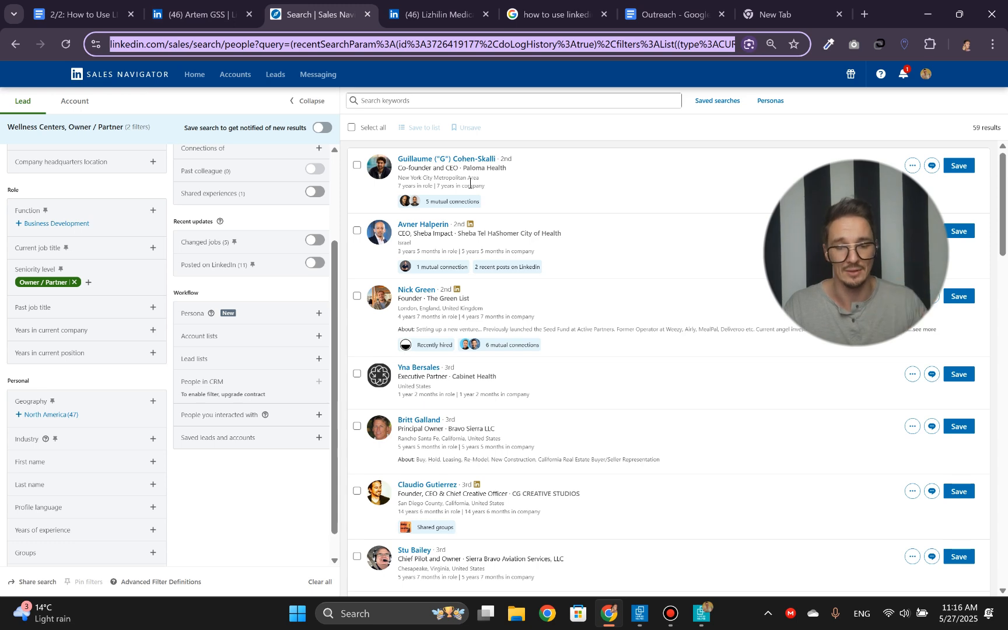
{"action": "key", "text": "alt+Tab"}
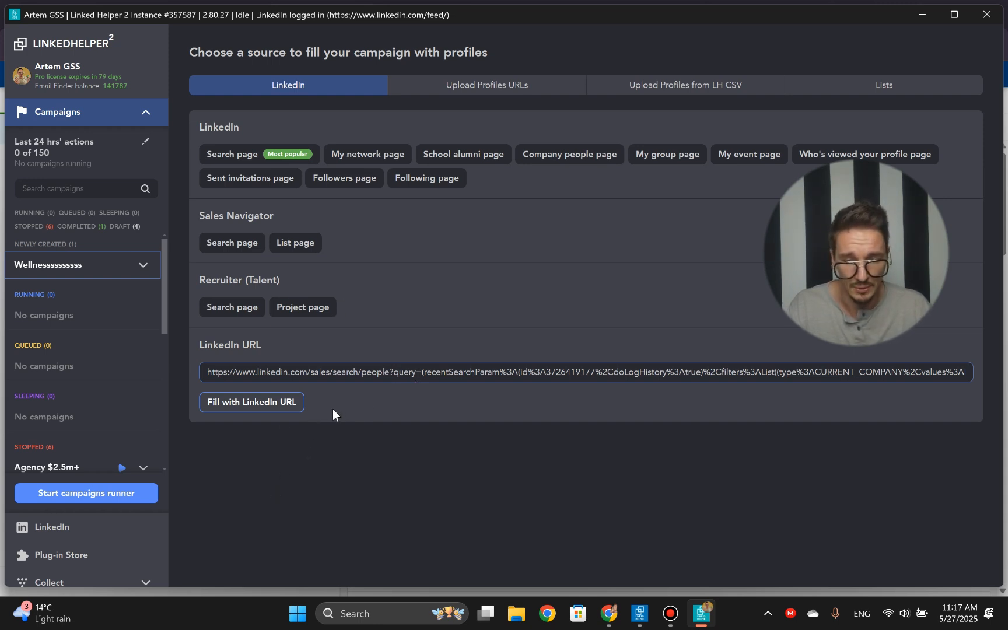
{"action": "left_click", "coordinate": [263, 403]}
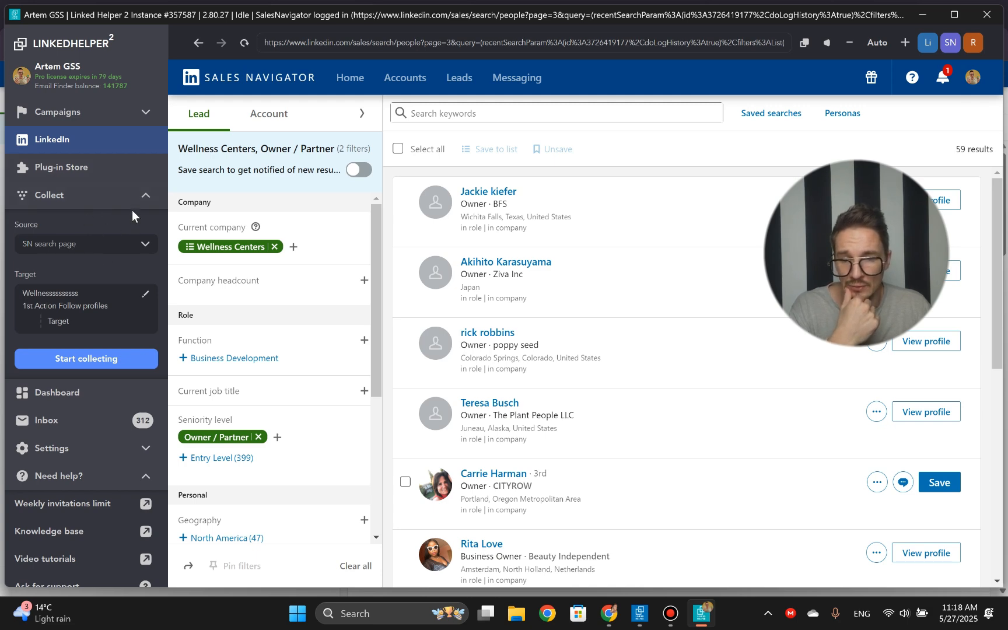
- Open the campaigns overview and look through the newly created, stopped, completed and draft campaigns
{"action": "left_click", "coordinate": [72, 120]}
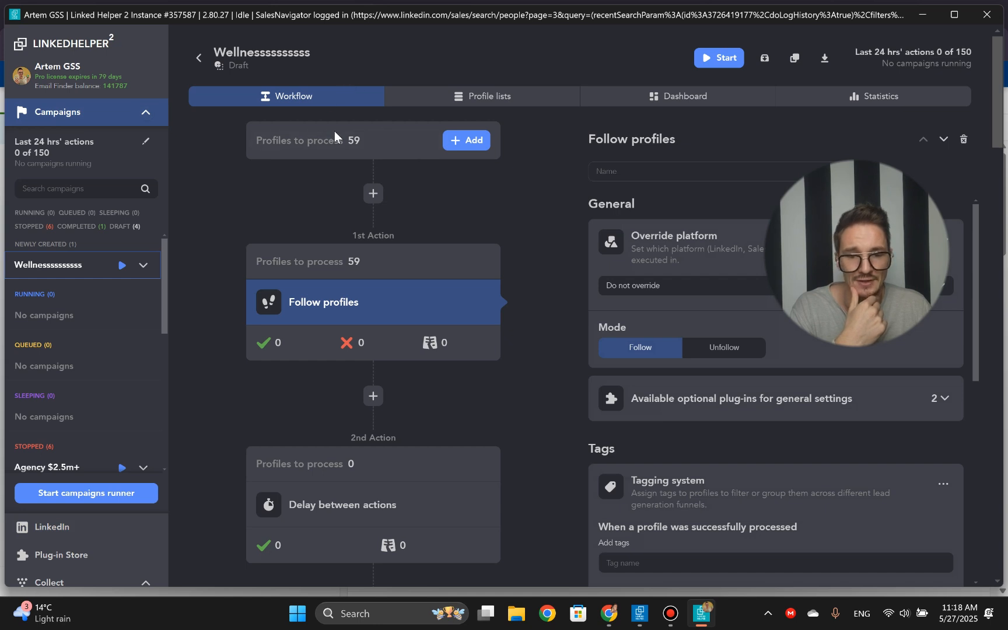
{"action": "scroll", "coordinate": [119, 315], "scroll_direction": "down", "scroll_amount": 4}
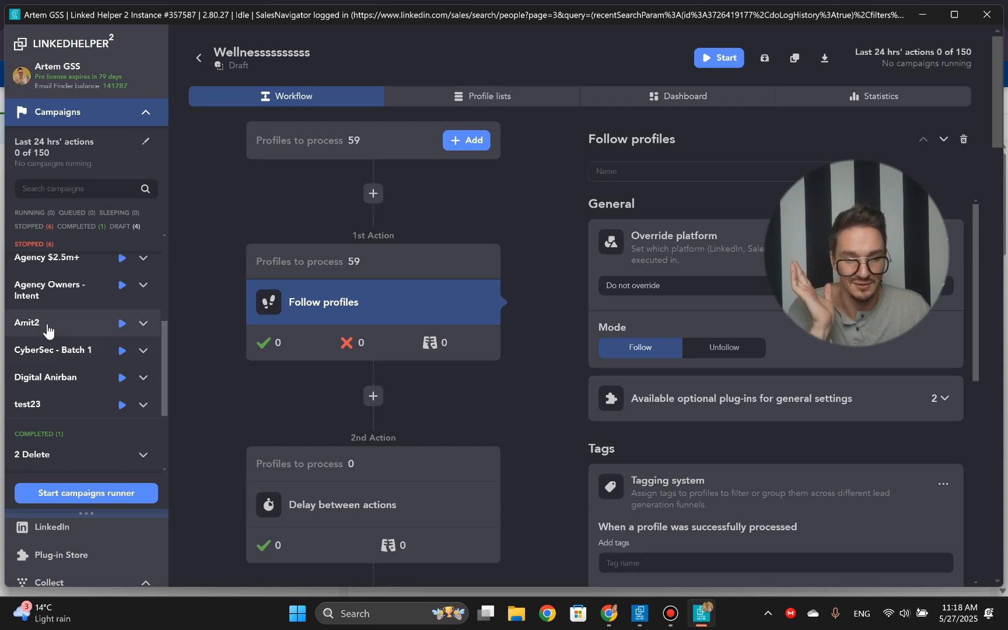
{"action": "scroll", "coordinate": [53, 350], "scroll_direction": "up", "scroll_amount": 3}
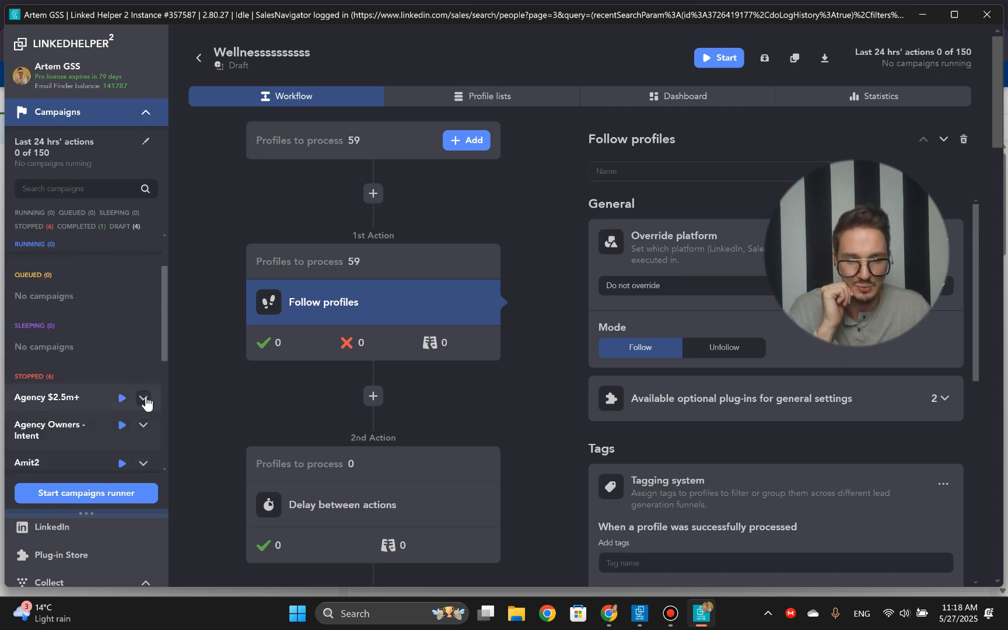
{"action": "scroll", "coordinate": [65, 362], "scroll_direction": "down", "scroll_amount": 2}
{"action": "scroll", "coordinate": [55, 406], "scroll_direction": "down", "scroll_amount": 5}
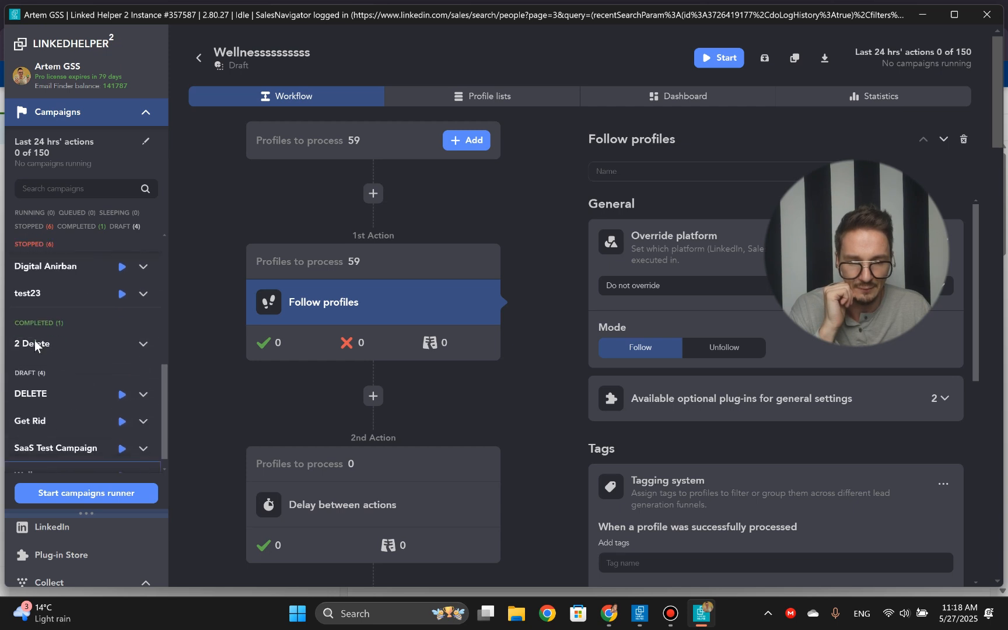
{"action": "scroll", "coordinate": [43, 399], "scroll_direction": "up", "scroll_amount": 10}
{"action": "scroll", "coordinate": [64, 333], "scroll_direction": "up", "scroll_amount": 3}
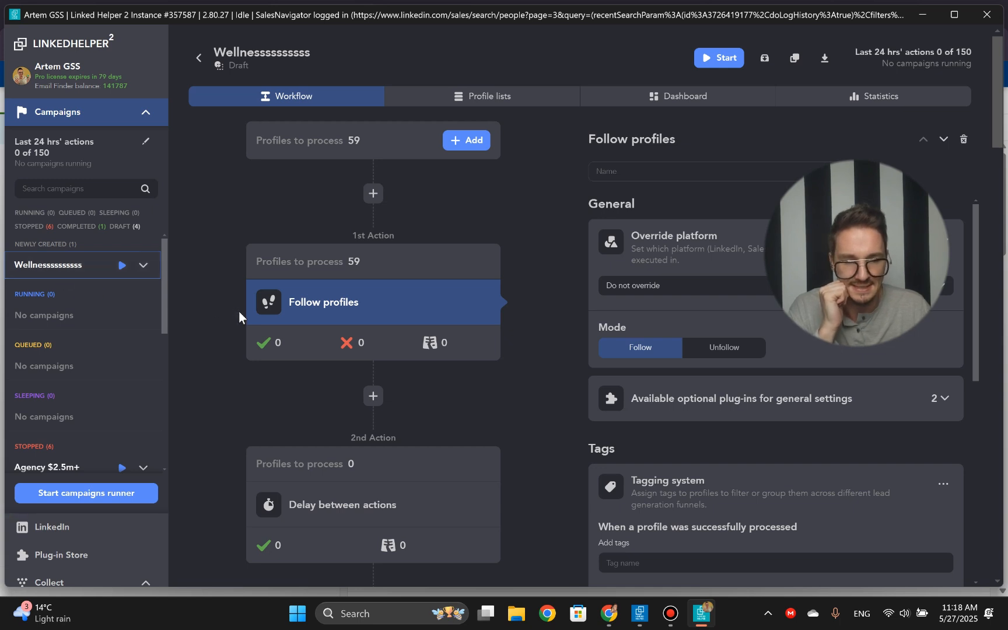
{"action": "key", "text": "Tab"}
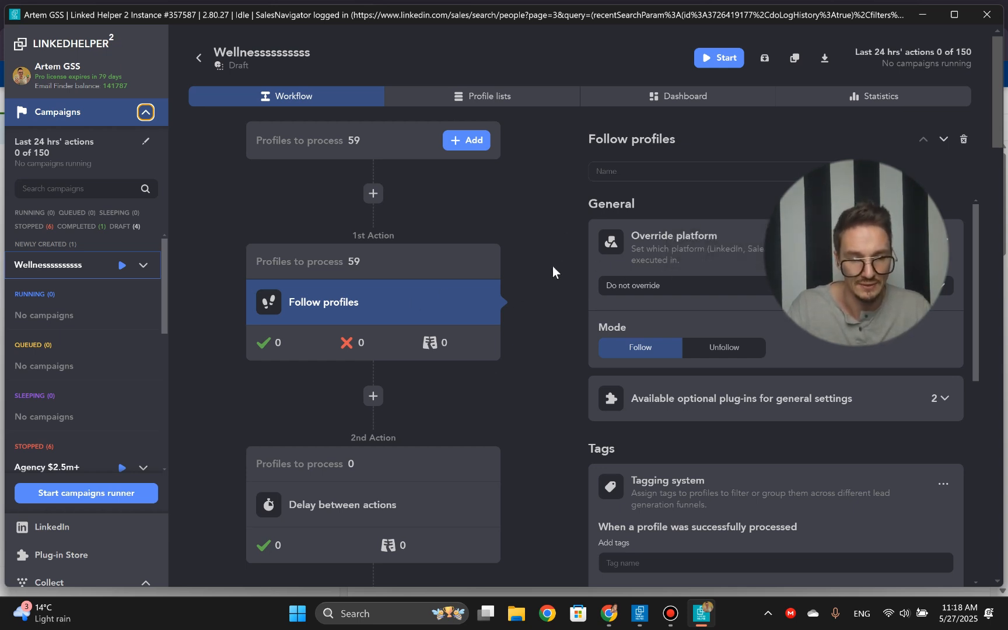
- Check the optional plug-ins of the Follow profiles action and set its Override platform to LinkedIn
{"action": "double_click", "coordinate": [943, 399]}
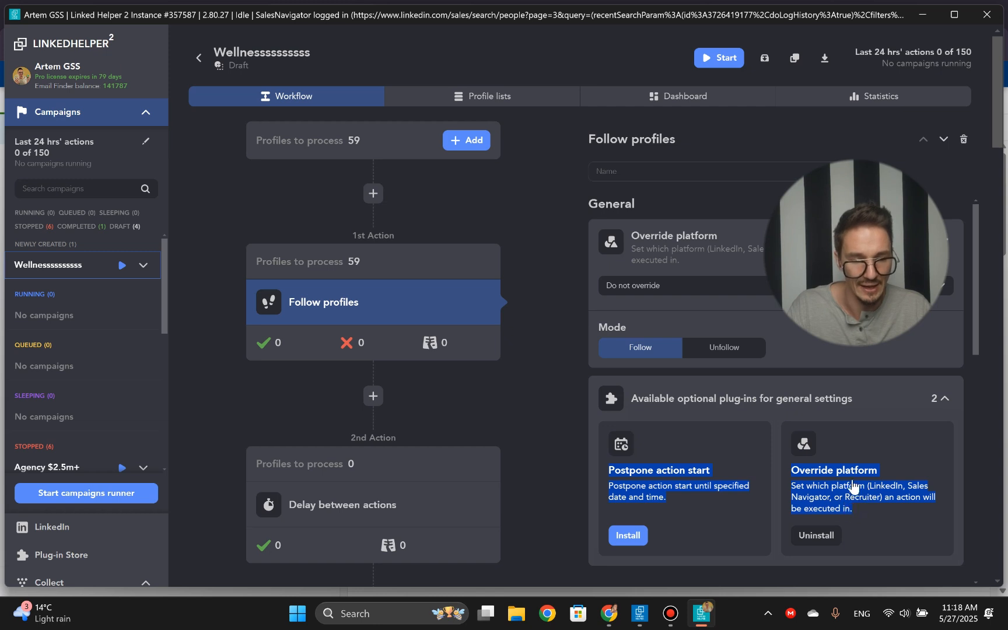
{"action": "left_click", "coordinate": [944, 399]}
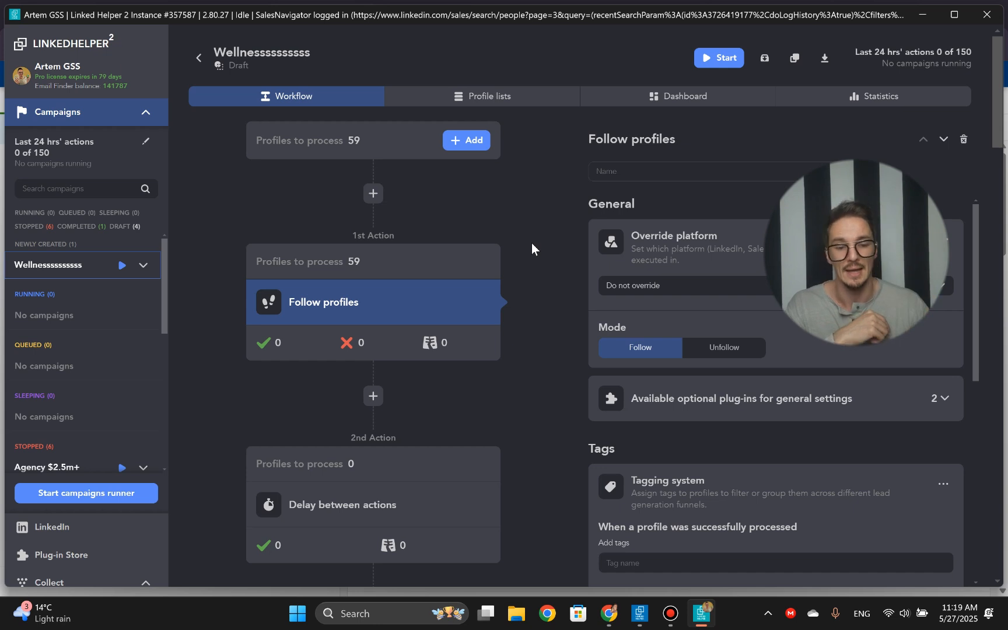
{"action": "left_click", "coordinate": [943, 397]}
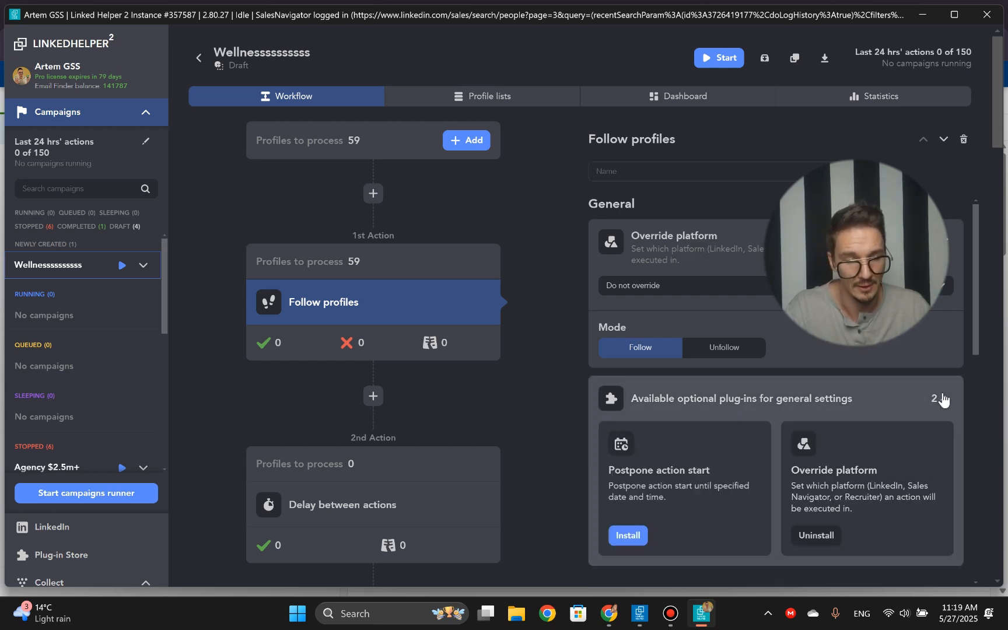
{"action": "left_click", "coordinate": [937, 399]}
{"action": "left_click", "coordinate": [694, 285]}
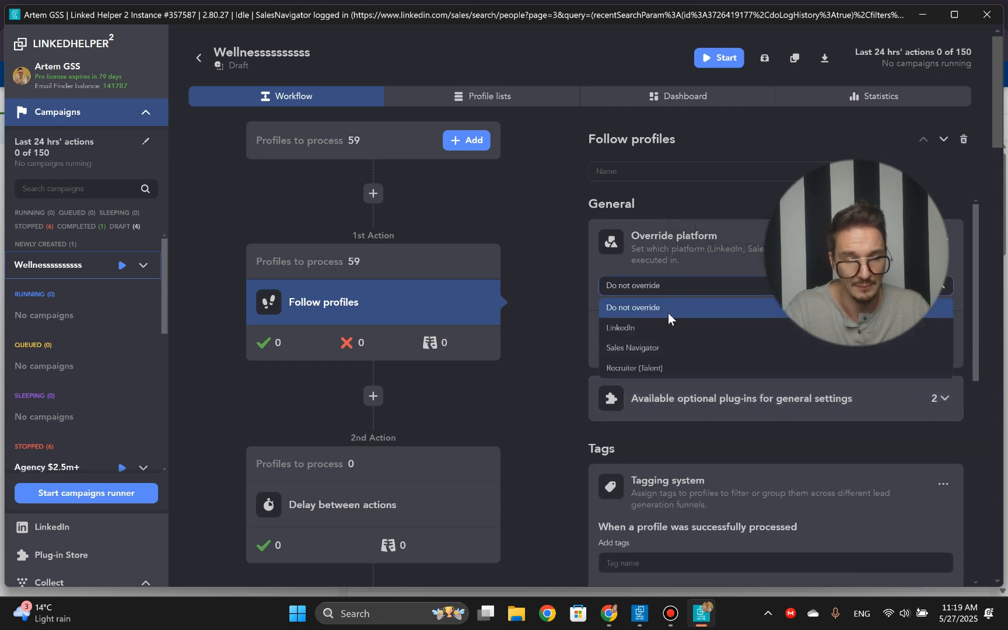
{"action": "left_click", "coordinate": [657, 327]}
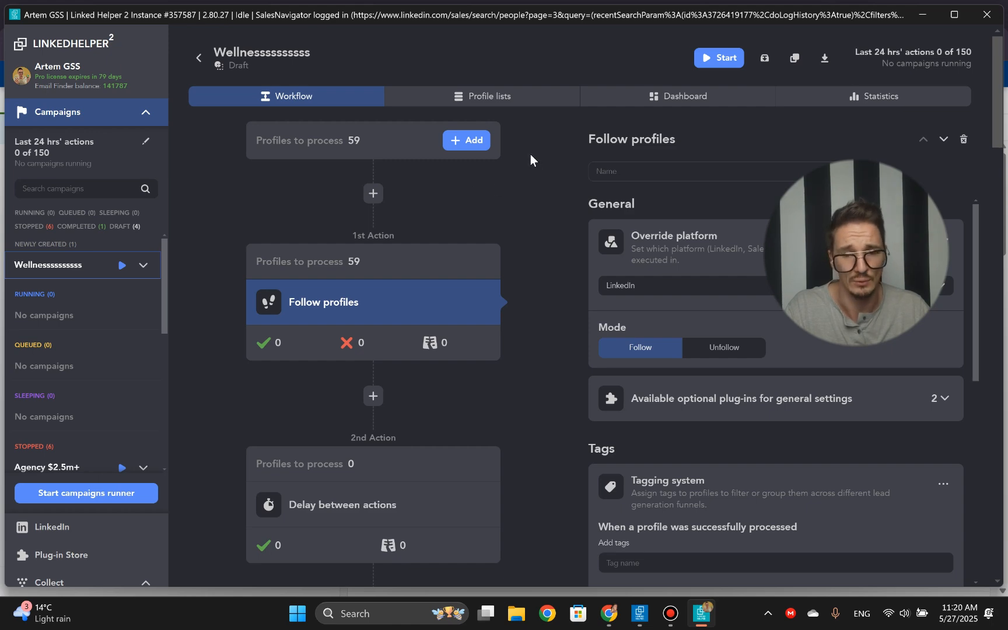
- Filter the campaign's profiles to process to those without an avatar and look through them
{"action": "left_click", "coordinate": [503, 100]}
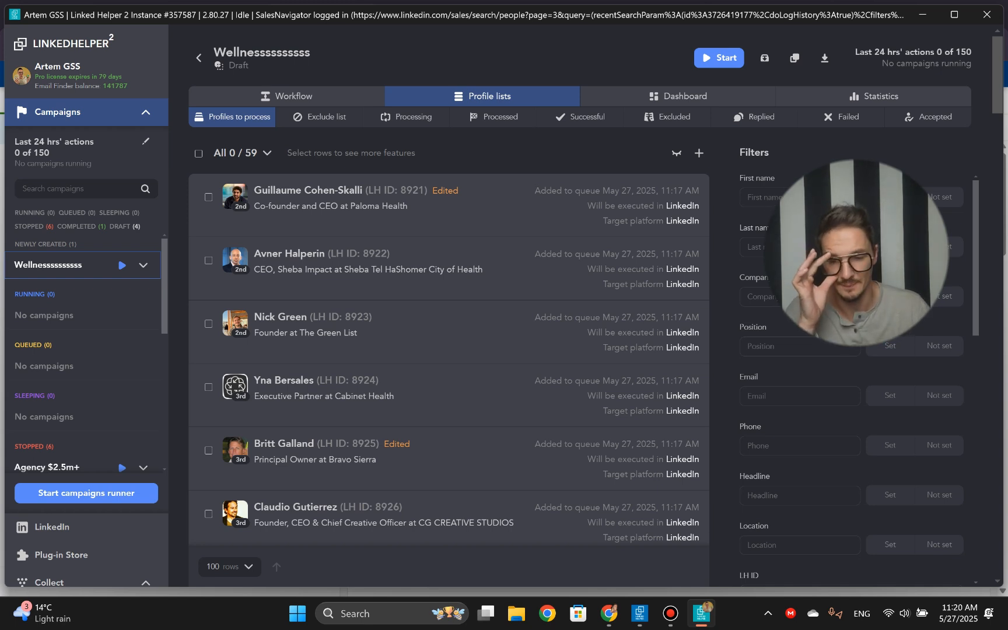
{"action": "scroll", "coordinate": [851, 350], "scroll_direction": "down", "scroll_amount": 7}
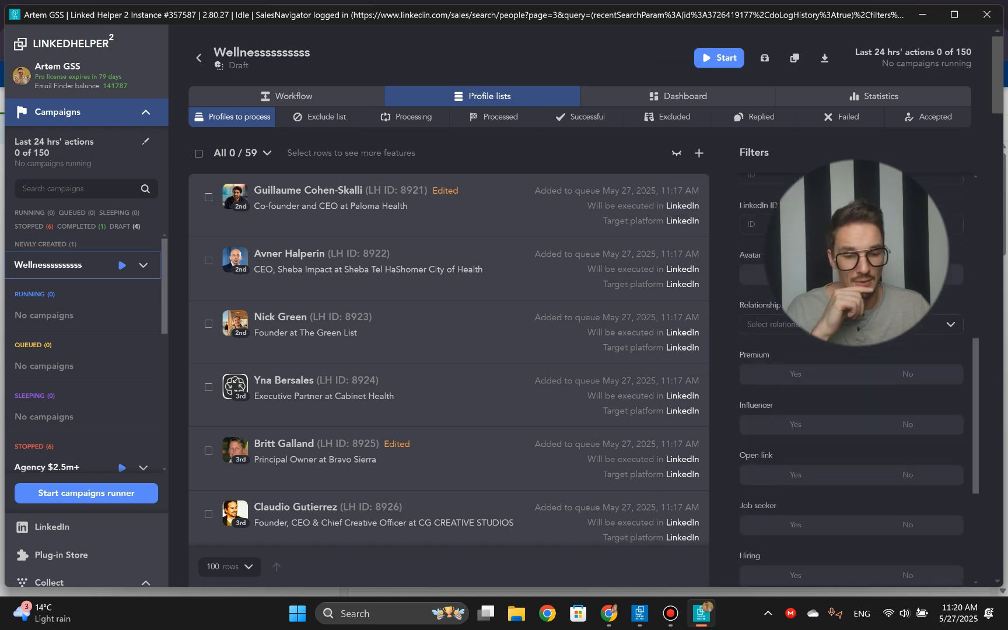
{"action": "scroll", "coordinate": [799, 335], "scroll_direction": "down", "scroll_amount": 4}
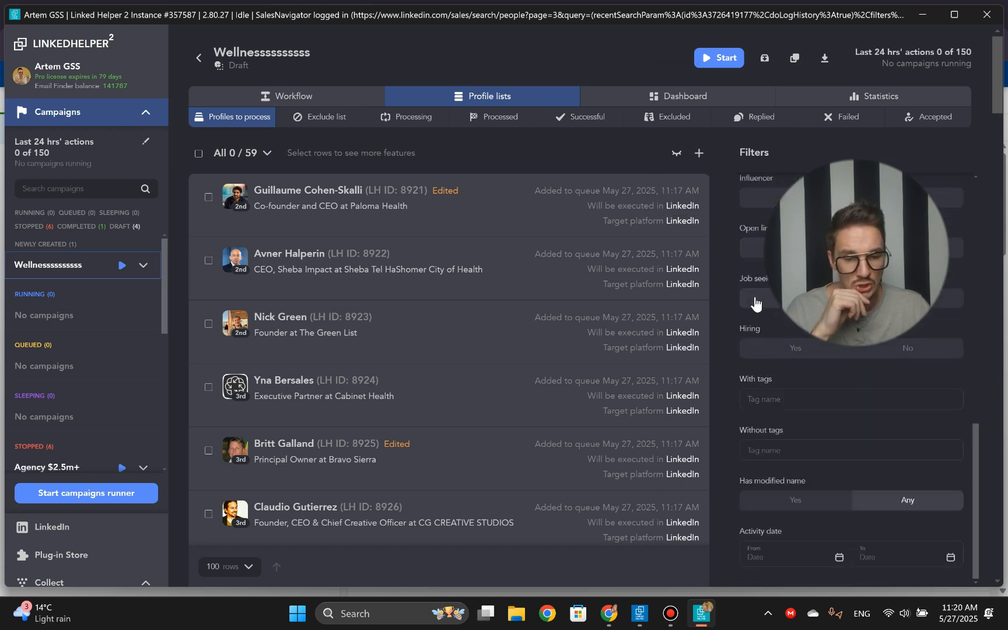
{"action": "scroll", "coordinate": [772, 334], "scroll_direction": "down", "scroll_amount": 2}
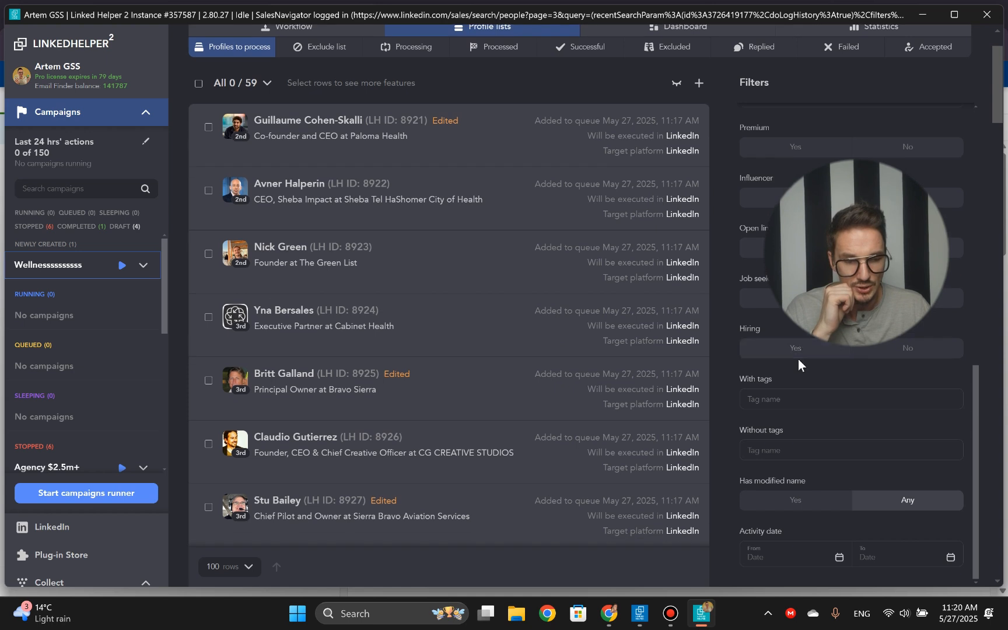
{"action": "scroll", "coordinate": [798, 360], "scroll_direction": "up", "scroll_amount": 3}
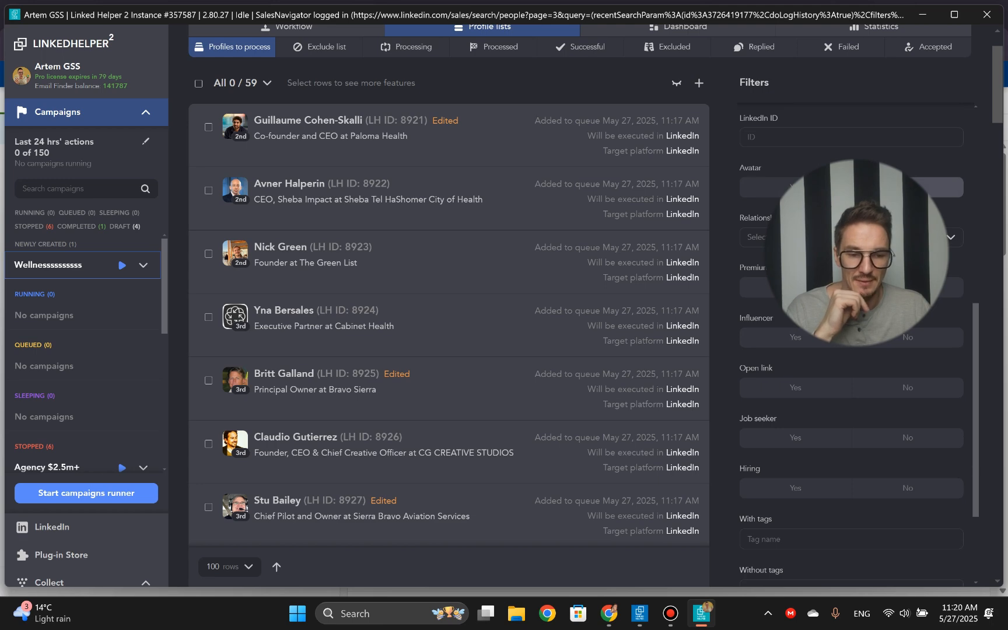
{"action": "left_click", "coordinate": [908, 187]}
{"action": "scroll", "coordinate": [272, 245], "scroll_direction": "down", "scroll_amount": 7}
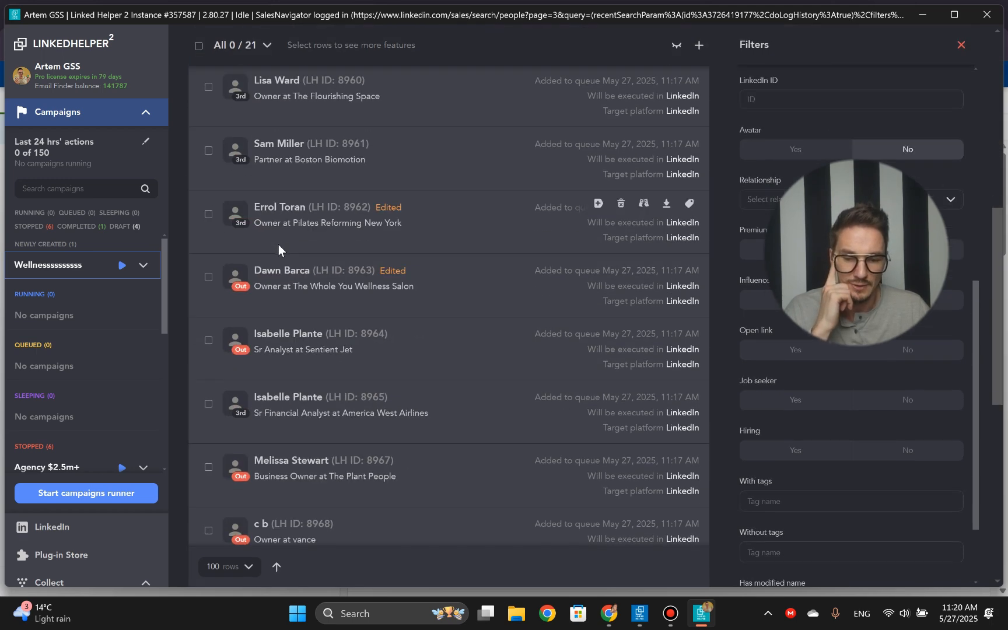
{"action": "scroll", "coordinate": [278, 244], "scroll_direction": "down", "scroll_amount": 7}
{"action": "scroll", "coordinate": [276, 242], "scroll_direction": "up", "scroll_amount": 10}
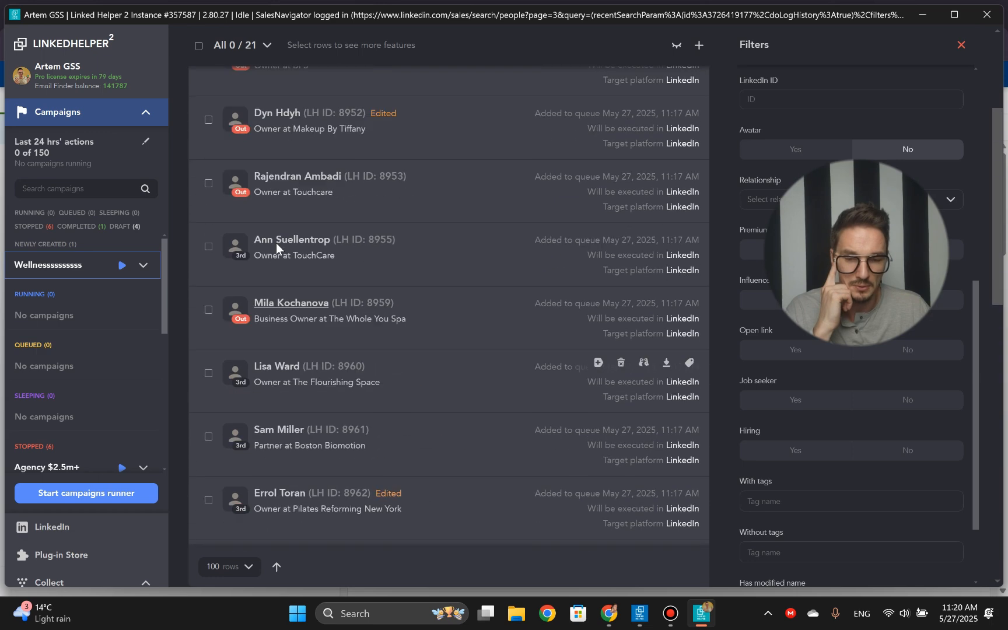
{"action": "scroll", "coordinate": [276, 242], "scroll_direction": "up", "scroll_amount": 3}
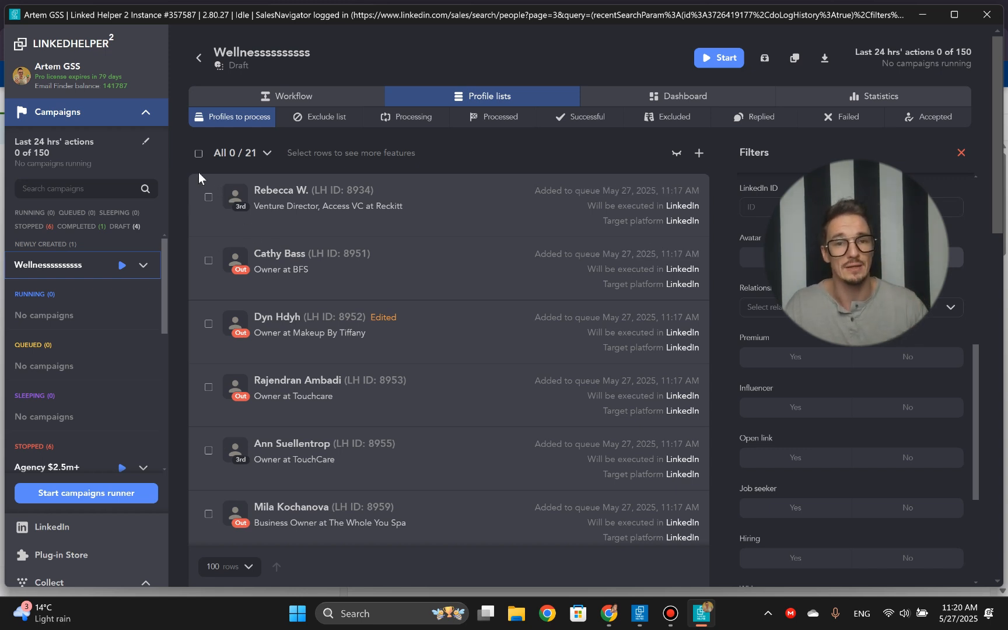
- Select all the filtered profiles without an avatar and delete them from the campaign's queue
{"action": "left_click", "coordinate": [198, 154]}
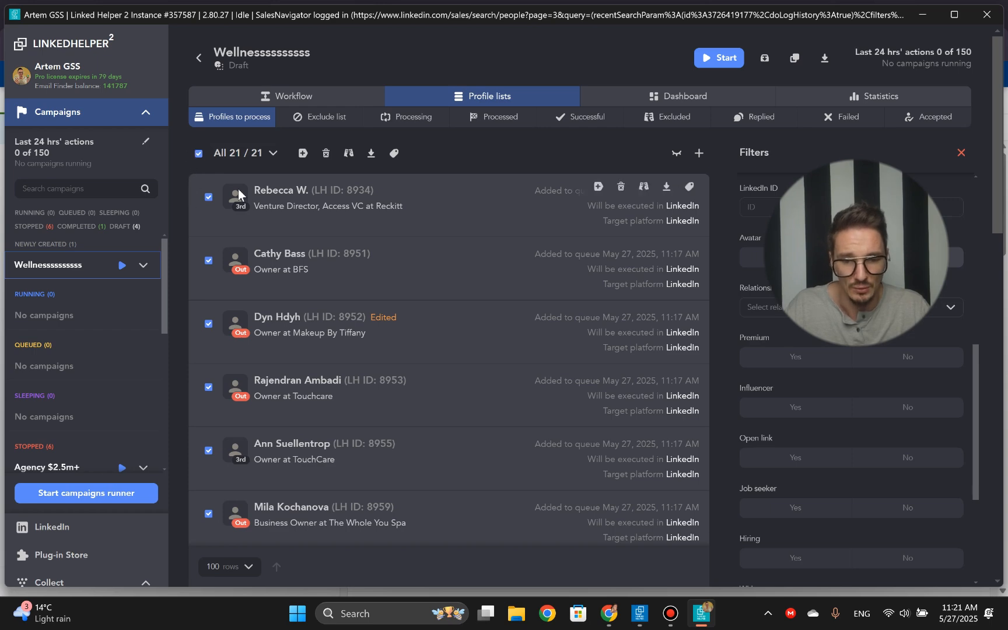
{"action": "left_click", "coordinate": [326, 155]}
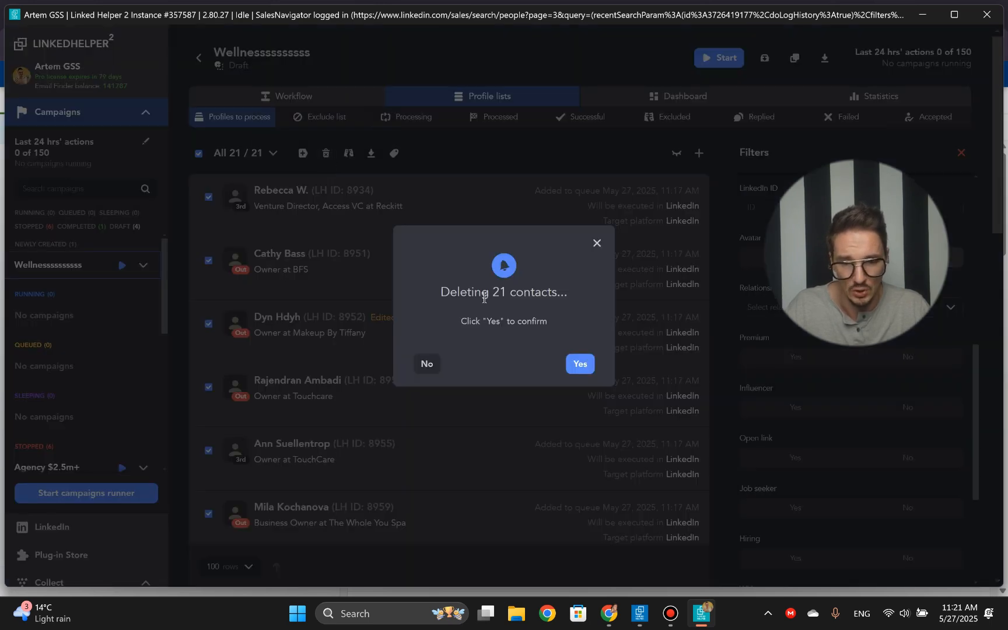
{"action": "left_click", "coordinate": [577, 364]}
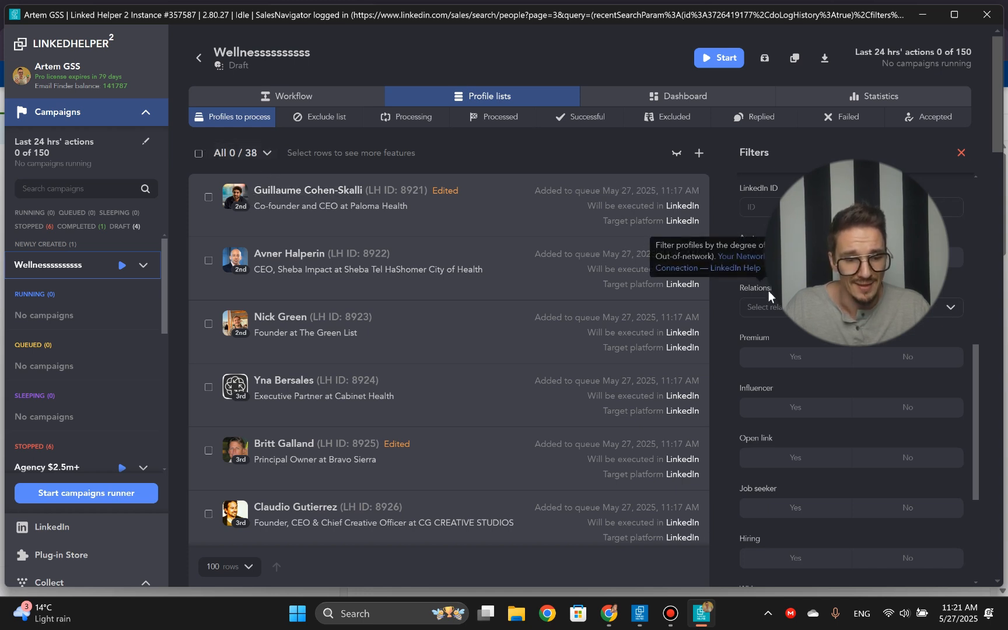
- Try filtering the remaining profiles by the headline "avia", and clear that headline filter
{"action": "scroll", "coordinate": [788, 332], "scroll_direction": "down", "scroll_amount": 3}
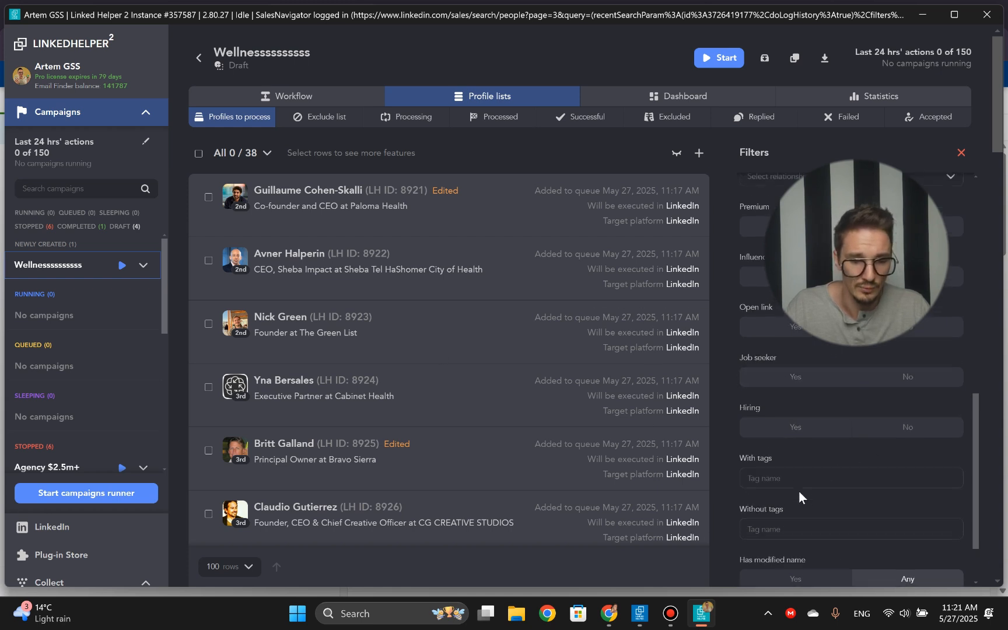
{"action": "scroll", "coordinate": [799, 490], "scroll_direction": "up", "scroll_amount": 7}
{"action": "scroll", "coordinate": [790, 431], "scroll_direction": "up", "scroll_amount": 5}
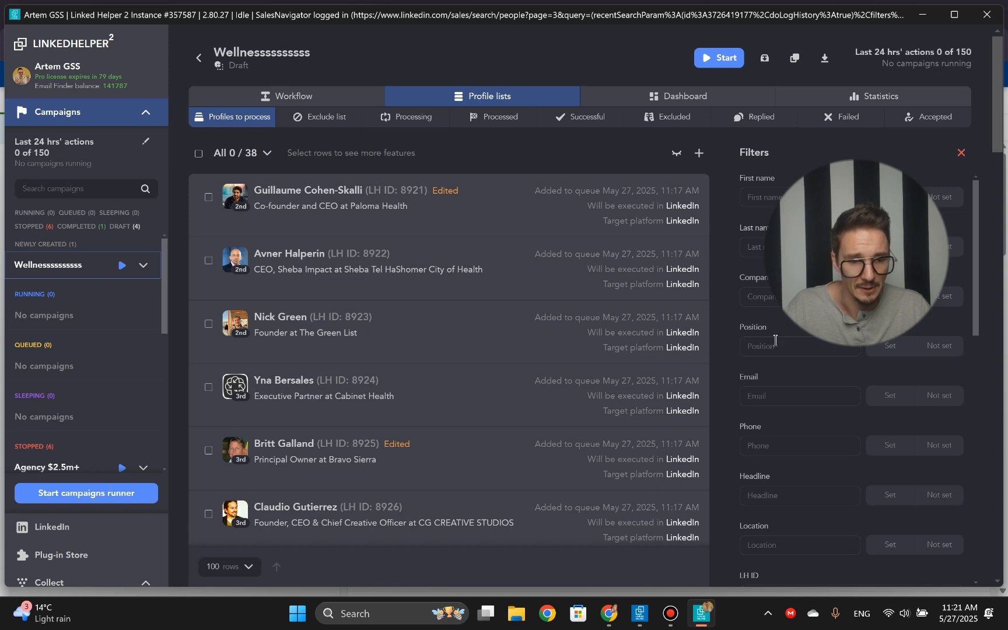
{"action": "scroll", "coordinate": [776, 344], "scroll_direction": "down", "scroll_amount": 3}
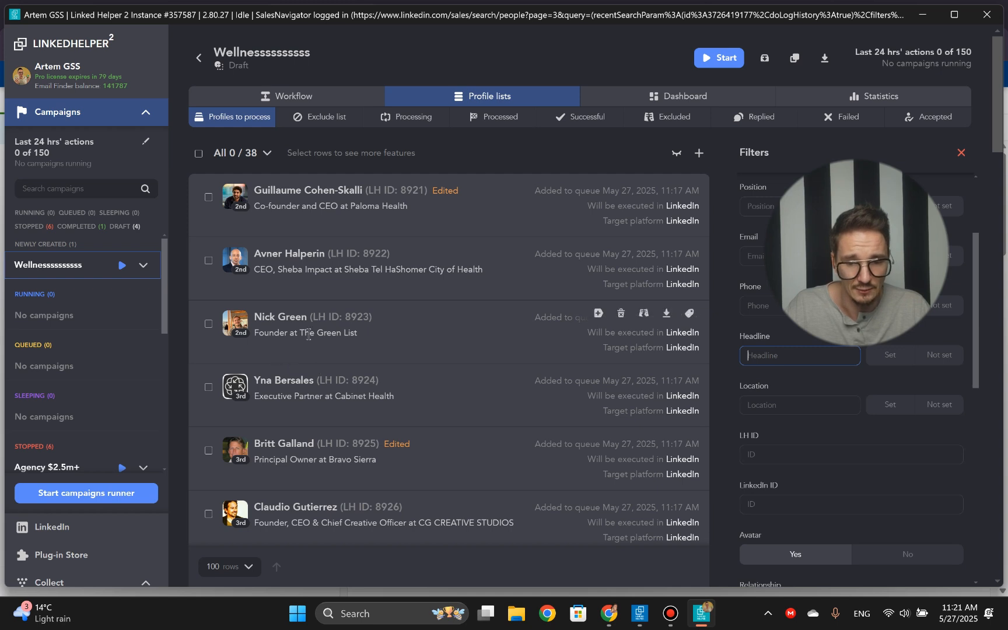
{"action": "type", "text": "avia"}
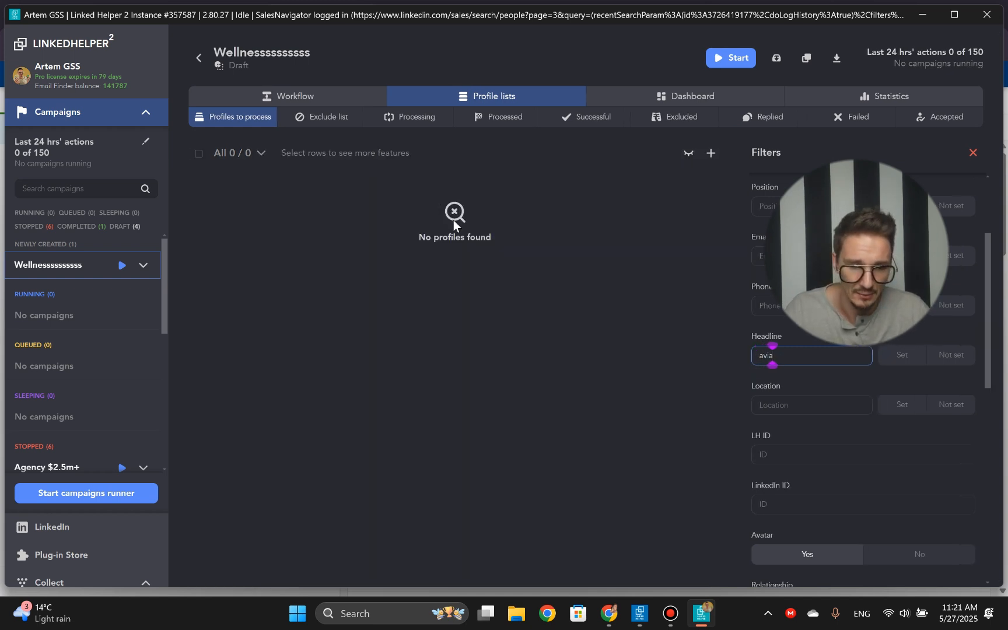
{"action": "key", "text": "BackSpace"}
{"action": "key", "text": "BackSpace"}
{"action": "key", "text": "BackSpace"}
{"action": "key", "text": "BackSpace"}
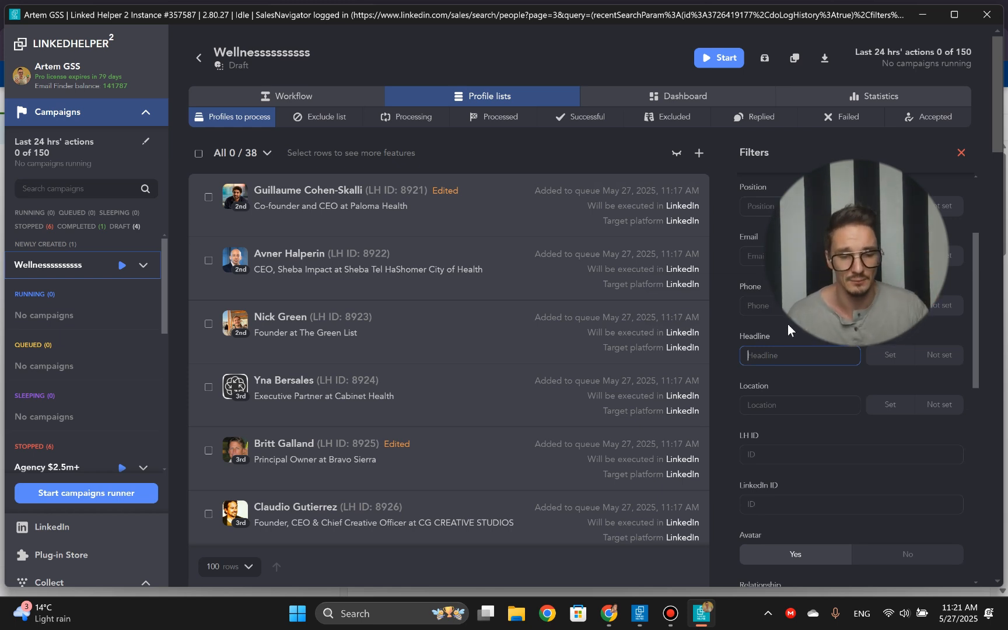
{"action": "scroll", "coordinate": [783, 348], "scroll_direction": "down", "scroll_amount": 5}
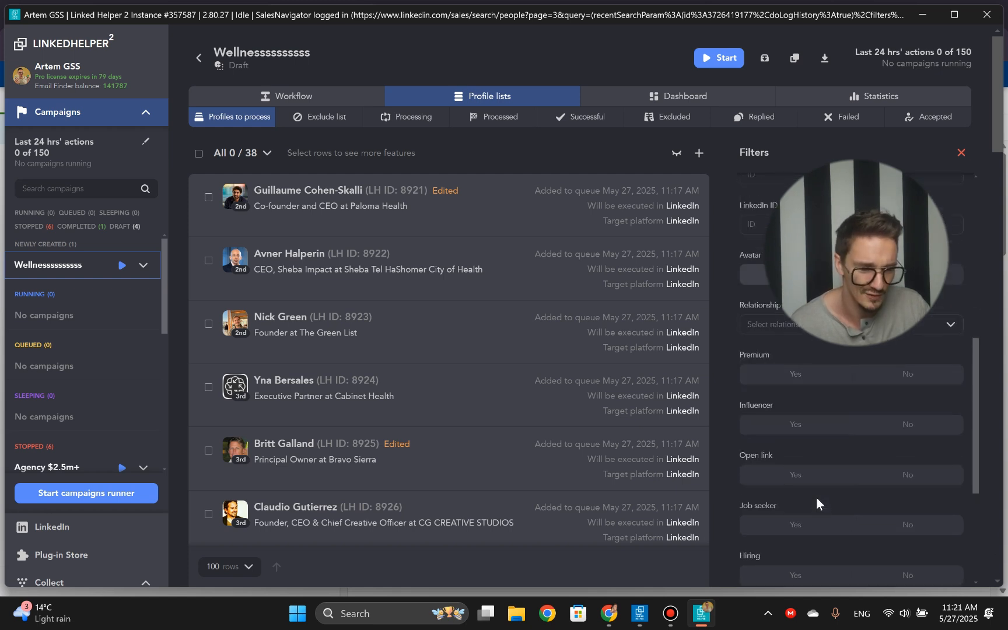
{"action": "scroll", "coordinate": [814, 495], "scroll_direction": "up", "scroll_amount": 7}
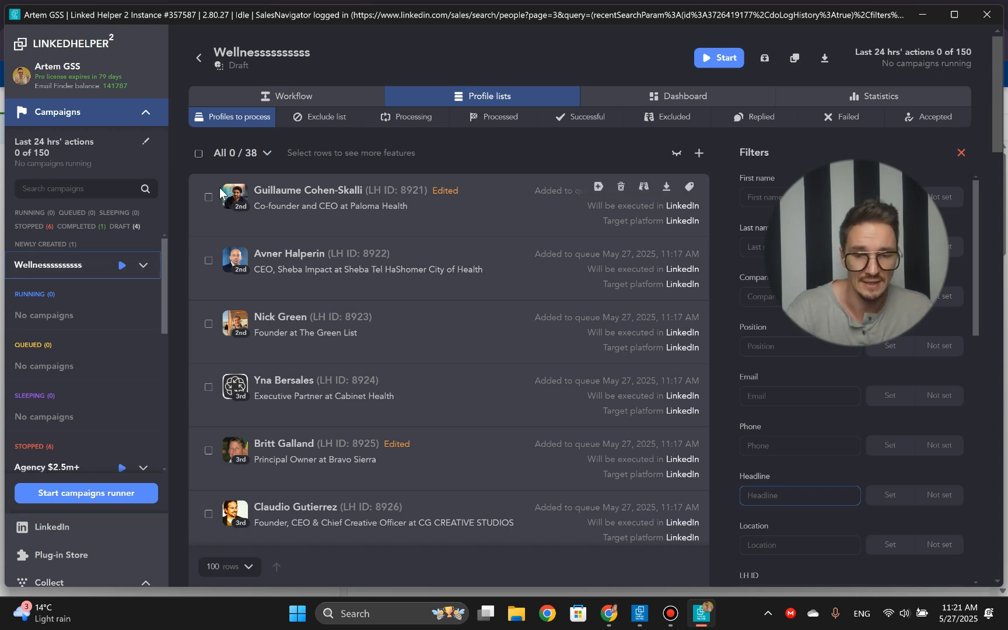
{"action": "scroll", "coordinate": [715, 225], "scroll_direction": "down", "scroll_amount": 5}
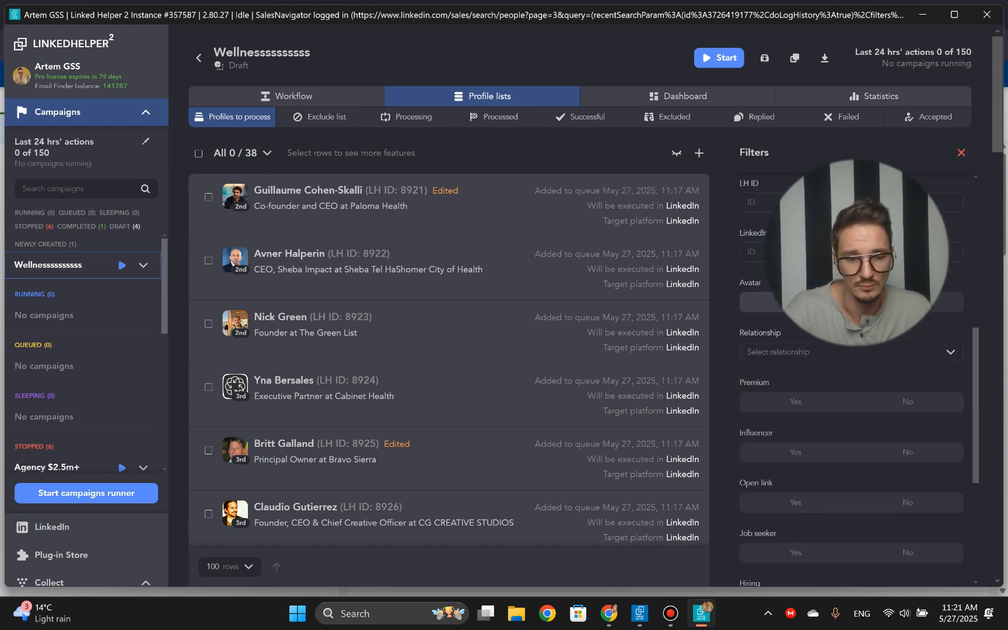
{"action": "scroll", "coordinate": [852, 379], "scroll_direction": "down", "scroll_amount": 5}
{"action": "scroll", "coordinate": [852, 379], "scroll_direction": "up", "scroll_amount": 4}
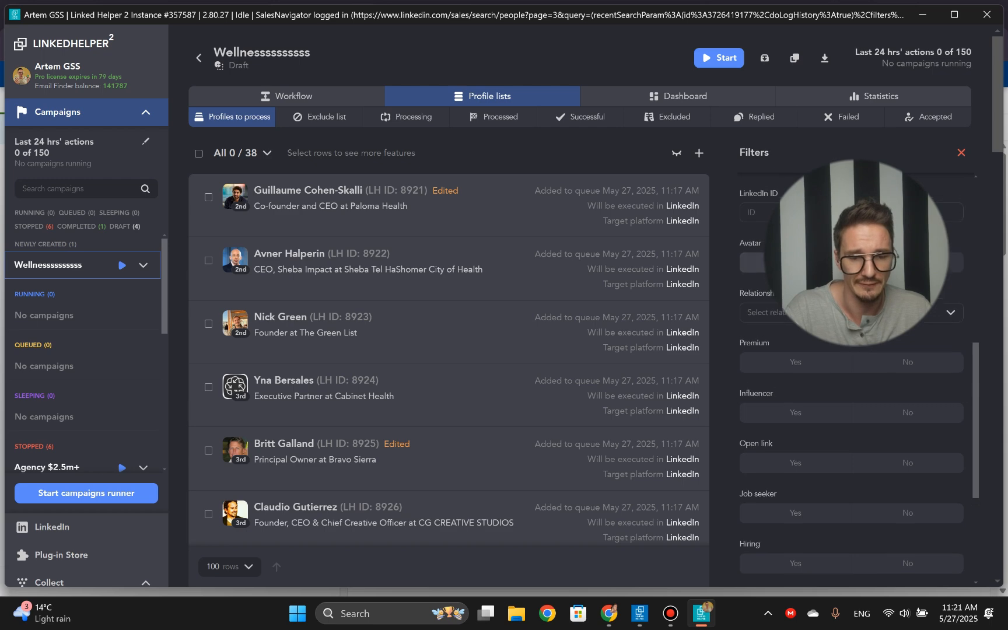
{"action": "scroll", "coordinate": [852, 379], "scroll_direction": "up", "scroll_amount": 3}
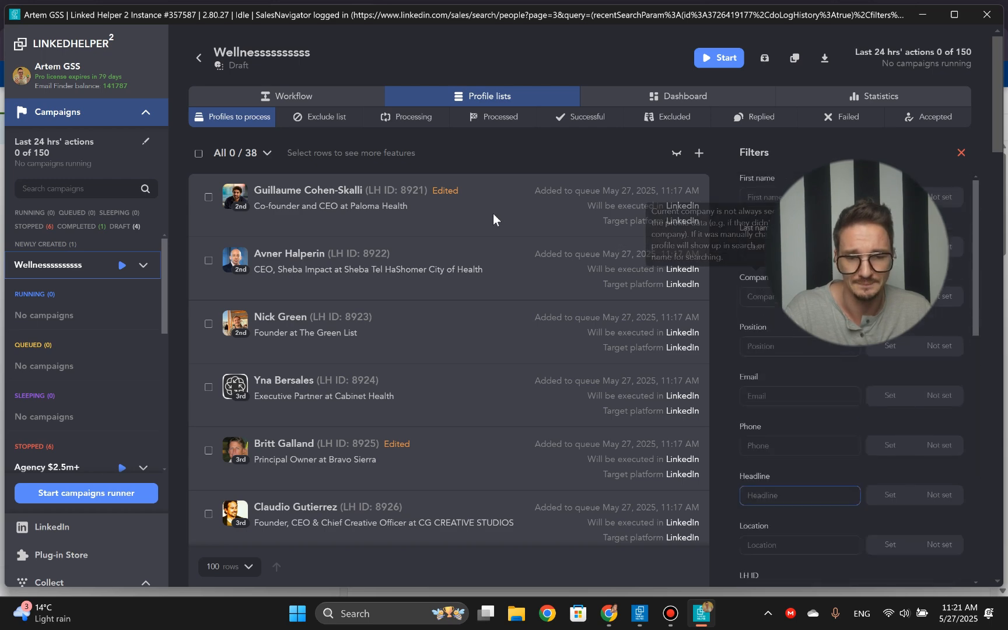
- Review the campaign's workflow actions from Follow profiles through the invitation and network filter to Message to 1st connections
{"action": "left_click", "coordinate": [323, 99]}
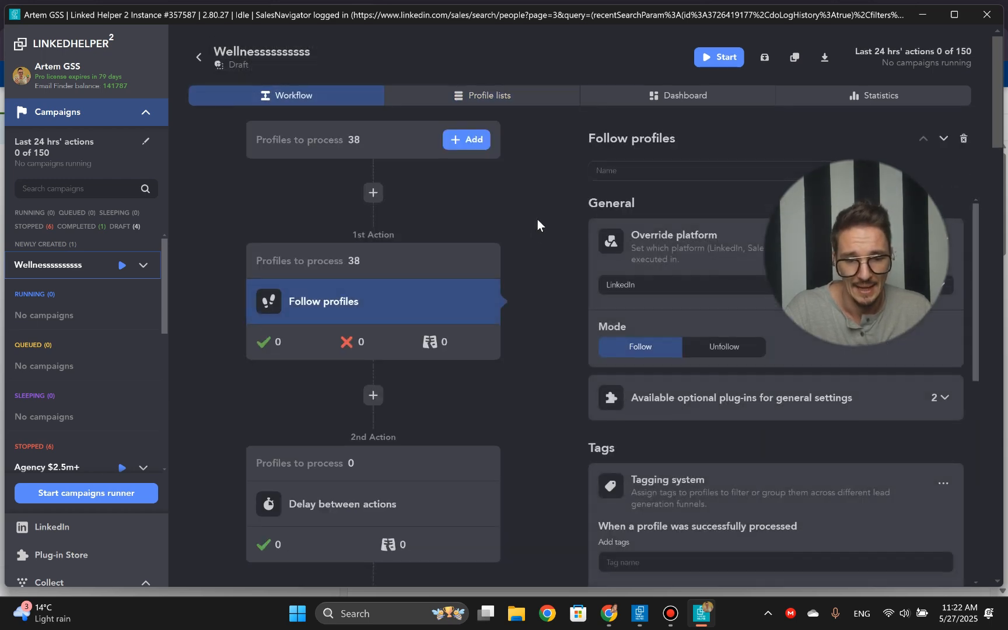
{"action": "scroll", "coordinate": [537, 220], "scroll_direction": "down", "scroll_amount": 4}
{"action": "scroll", "coordinate": [537, 220], "scroll_direction": "down", "scroll_amount": 1}
{"action": "scroll", "coordinate": [537, 220], "scroll_direction": "down", "scroll_amount": 5}
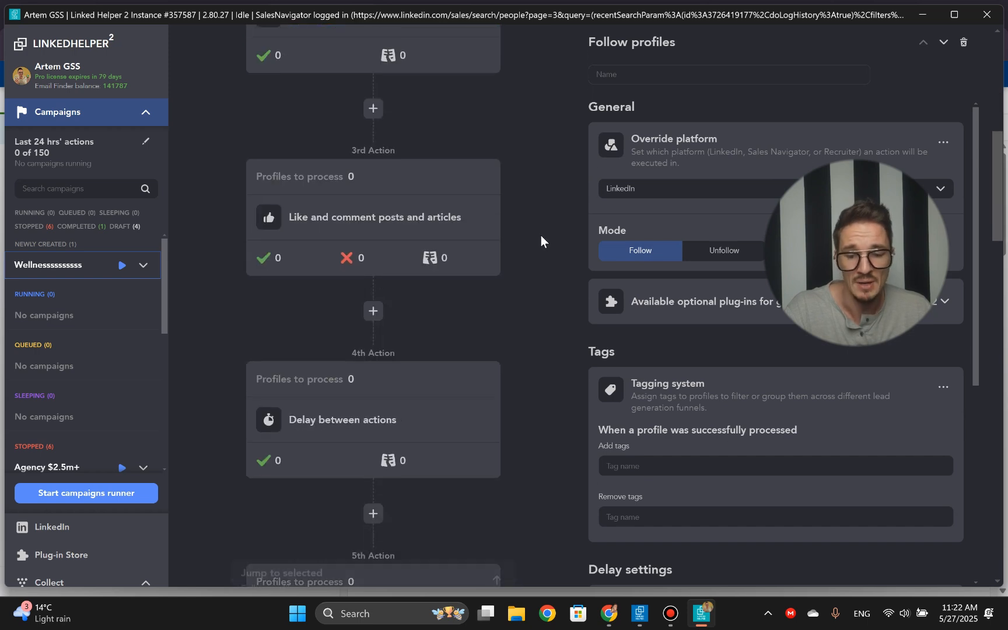
{"action": "scroll", "coordinate": [536, 245], "scroll_direction": "down", "scroll_amount": 2}
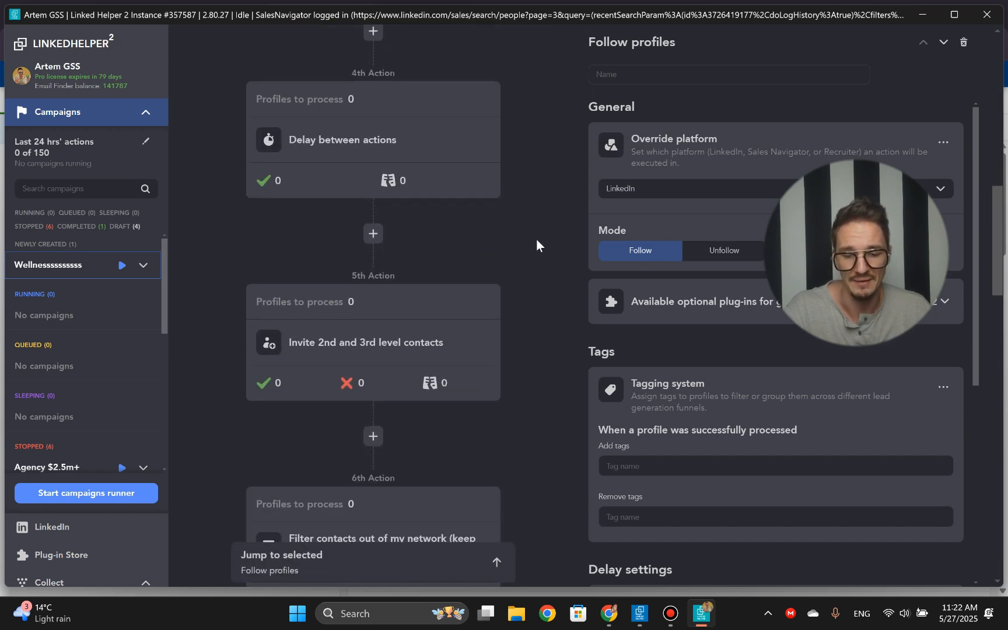
{"action": "scroll", "coordinate": [536, 244], "scroll_direction": "down", "scroll_amount": 3}
{"action": "scroll", "coordinate": [536, 239], "scroll_direction": "down", "scroll_amount": 6}
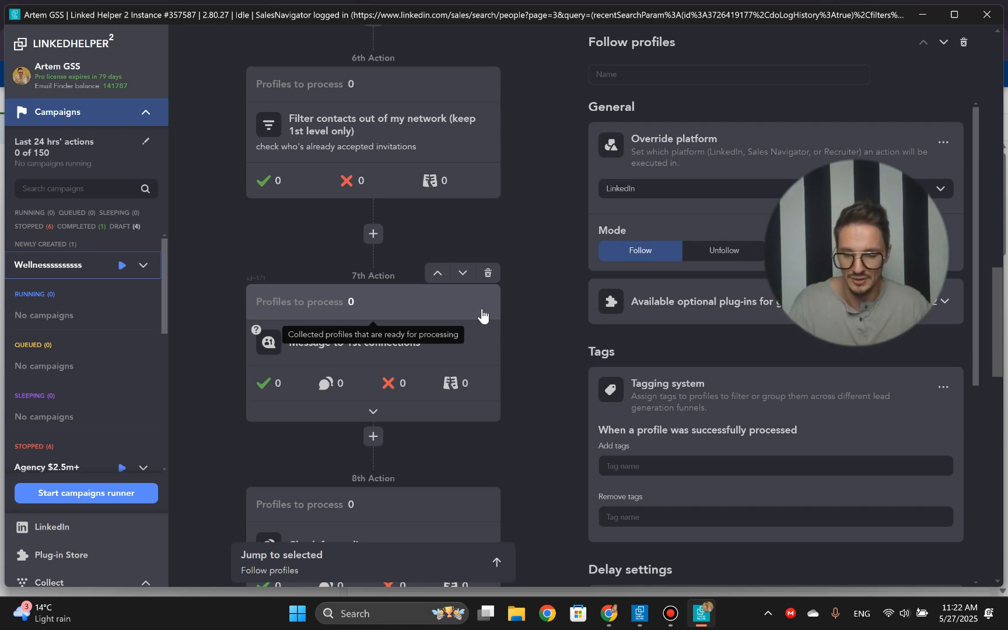
- Switch to the Outreach document in Google Docs in Chrome and go to the beginning of the message template
{"action": "key", "text": "alt+Tab"}
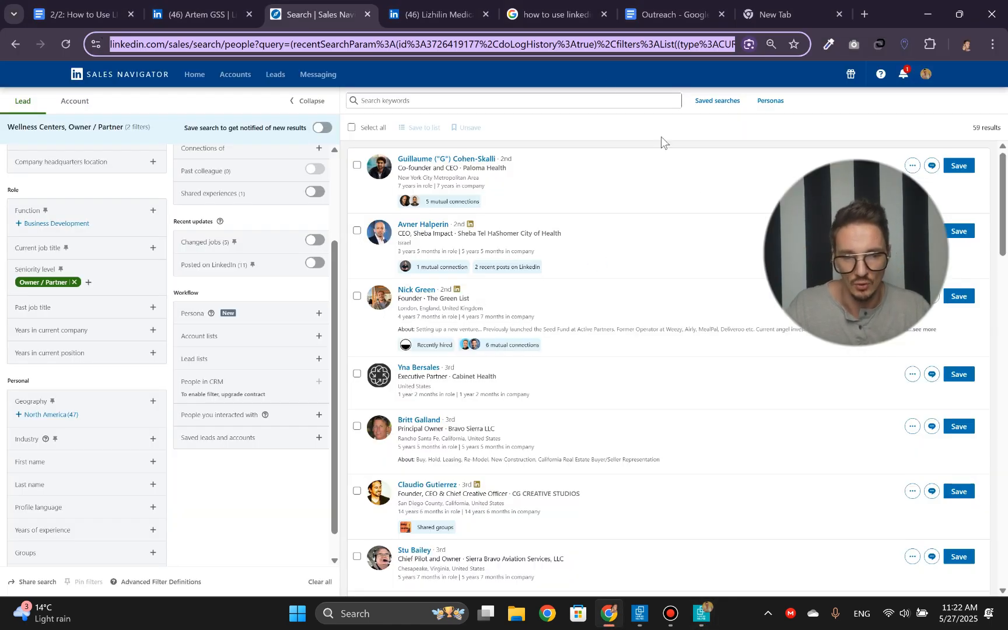
{"action": "left_click", "coordinate": [664, 6]}
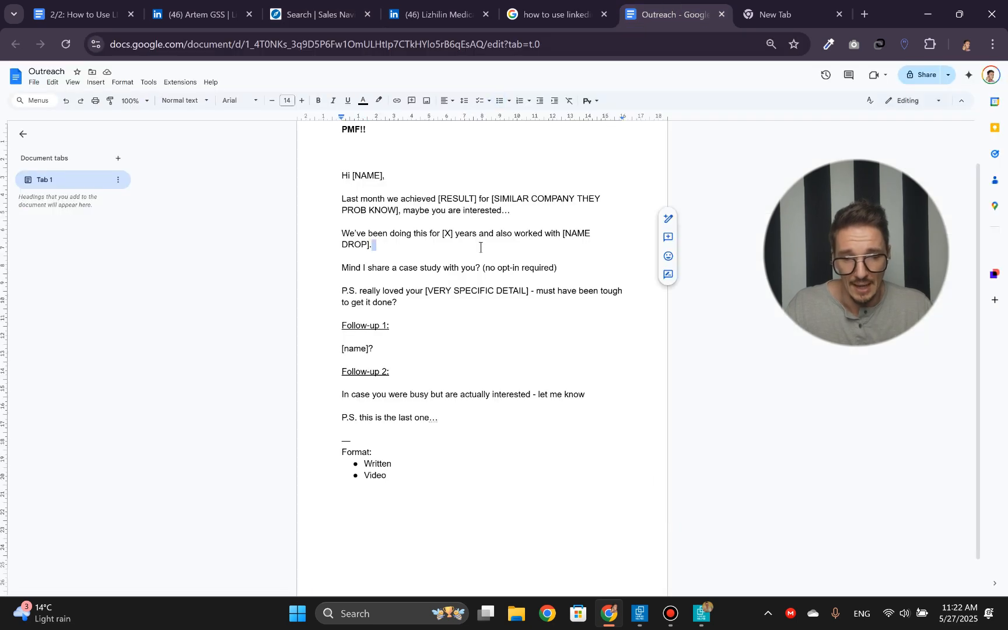
{"action": "scroll", "coordinate": [464, 315], "scroll_direction": "up", "scroll_amount": 2}
{"action": "left_click", "coordinate": [489, 180]}
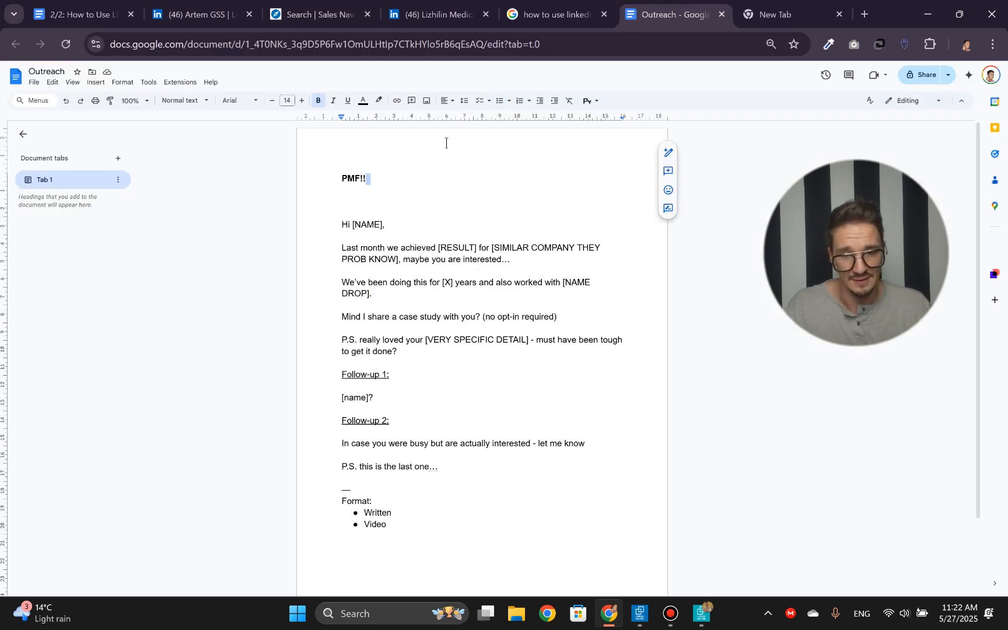
{"action": "left_click", "coordinate": [356, 201]}
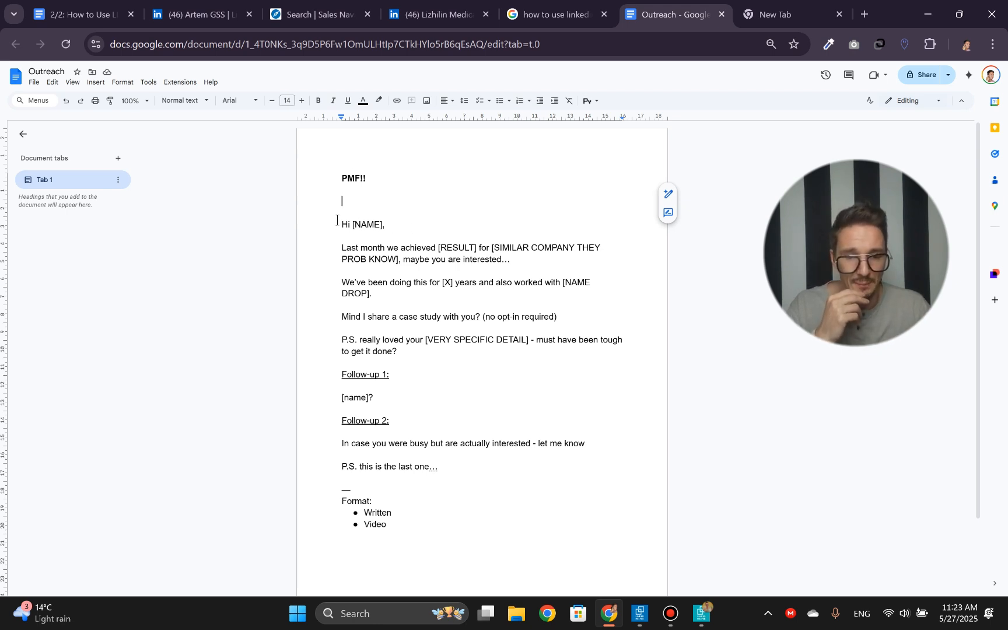
- Highlight the word PMF in the heading, and the template's opening paragraph about last month's result for a similar company
{"action": "double_click", "coordinate": [350, 179]}
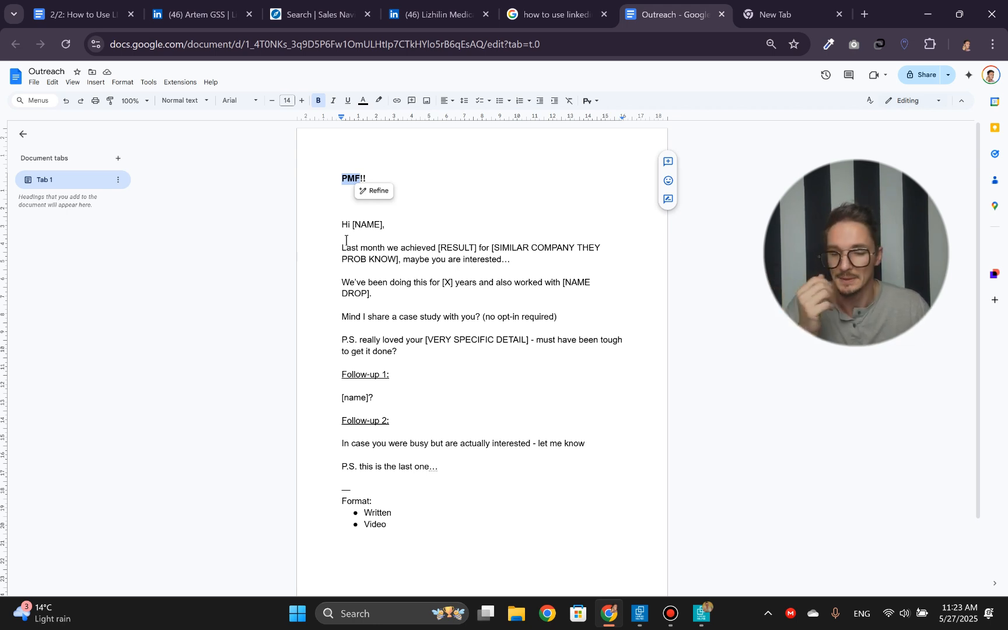
{"action": "left_click", "coordinate": [413, 231]}
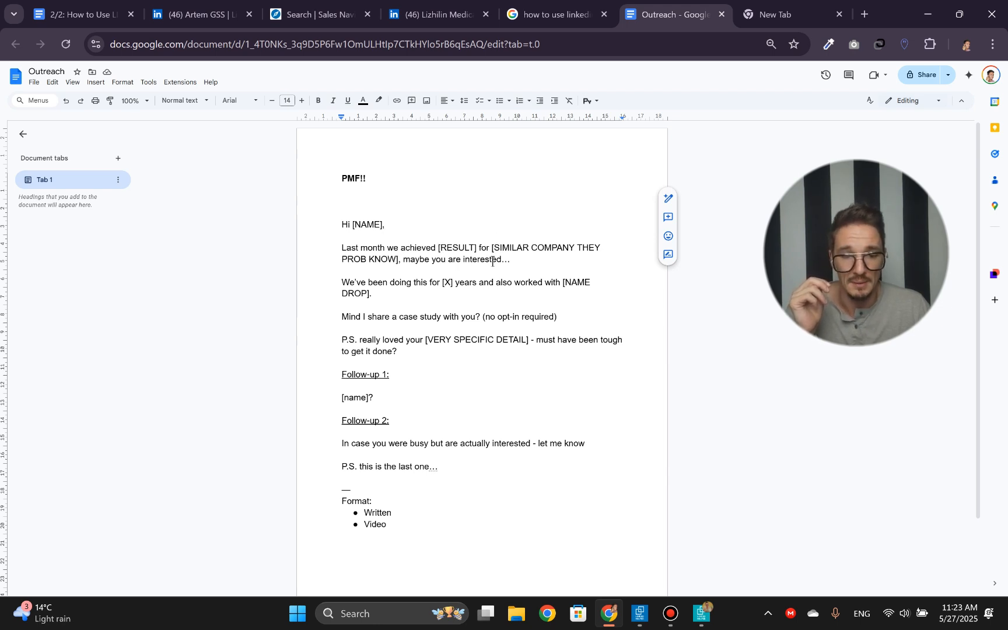
{"action": "left_click_drag", "start_coordinate": [522, 257], "coordinate": [332, 247]}
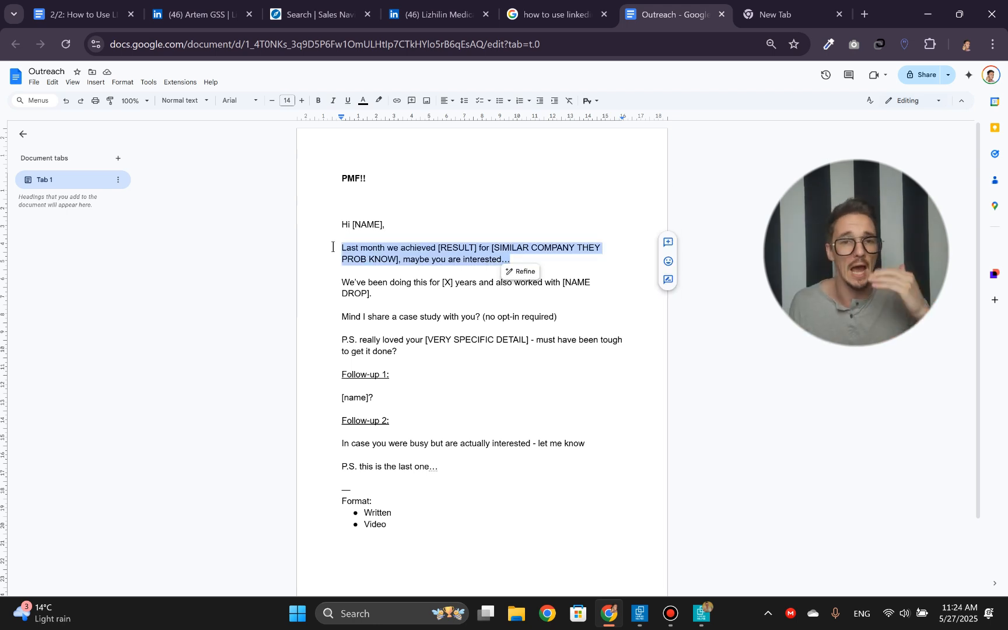
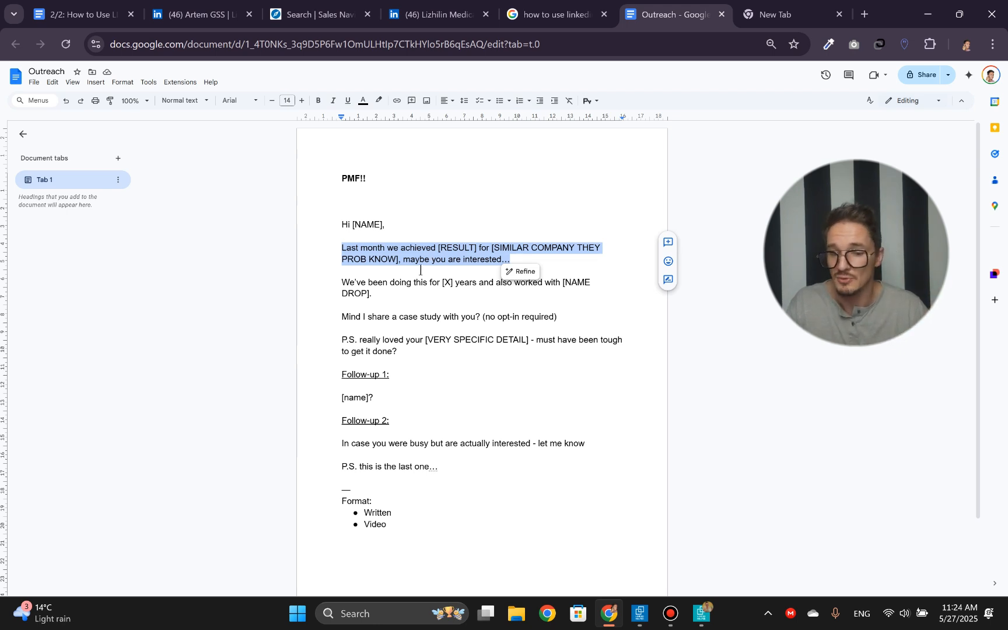
- Highlight "maybe you are interested…" in the opening paragraph and the NAME DROP placeholder in the experience paragraph
{"action": "left_click_drag", "start_coordinate": [403, 259], "coordinate": [490, 260]}
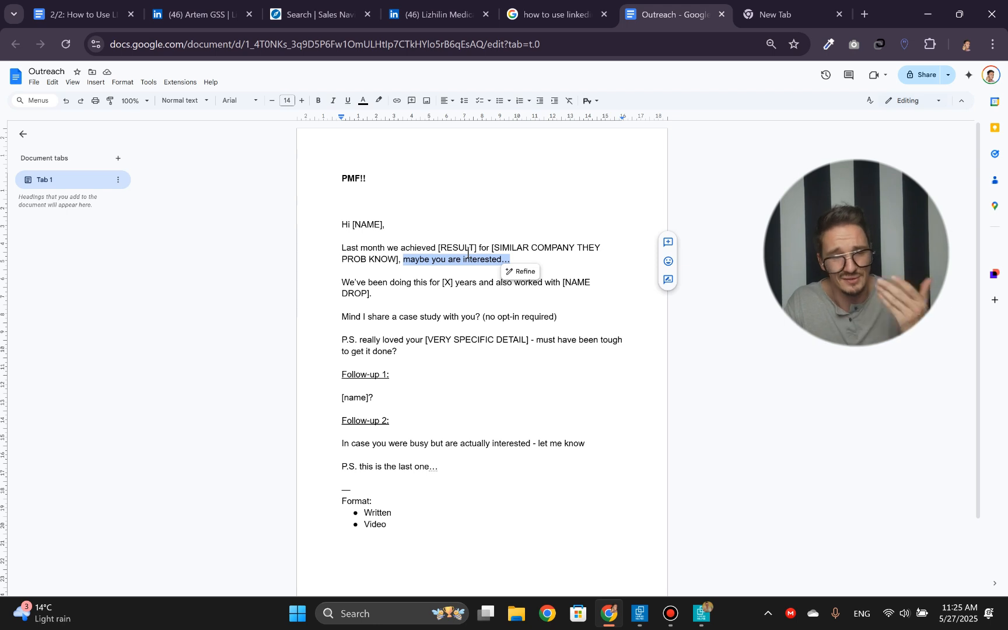
{"action": "double_click", "coordinate": [378, 282]}
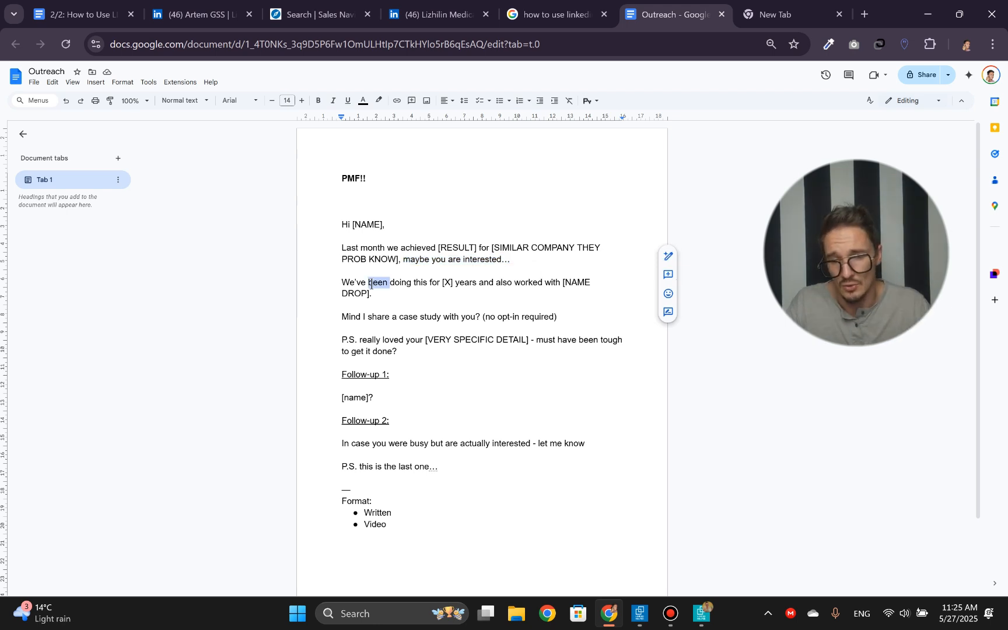
{"action": "left_click", "coordinate": [407, 282]}
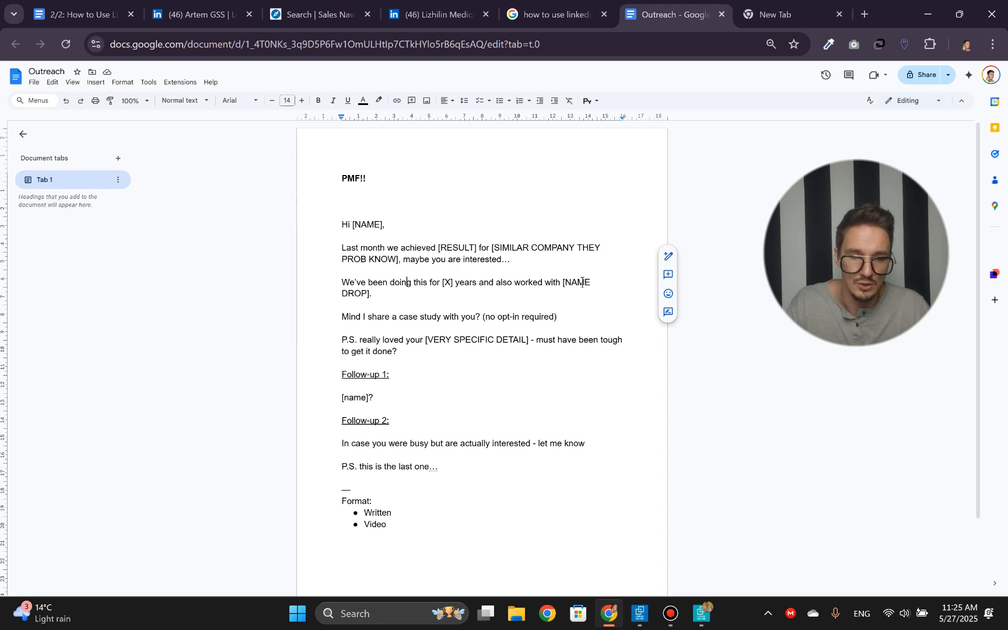
{"action": "left_click_drag", "start_coordinate": [563, 283], "coordinate": [350, 296]}
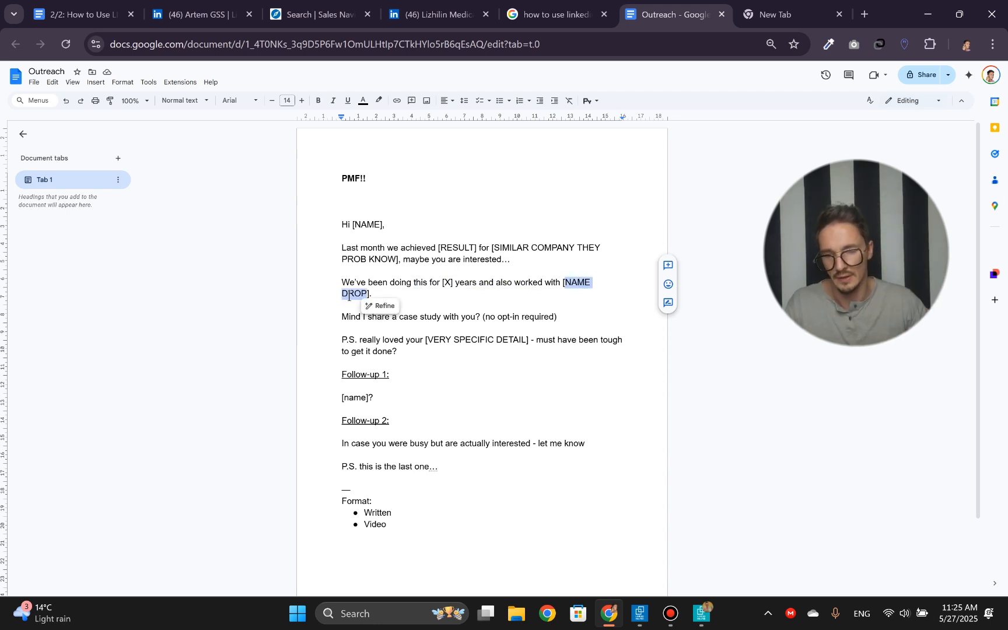
{"action": "left_click", "coordinate": [385, 292]}
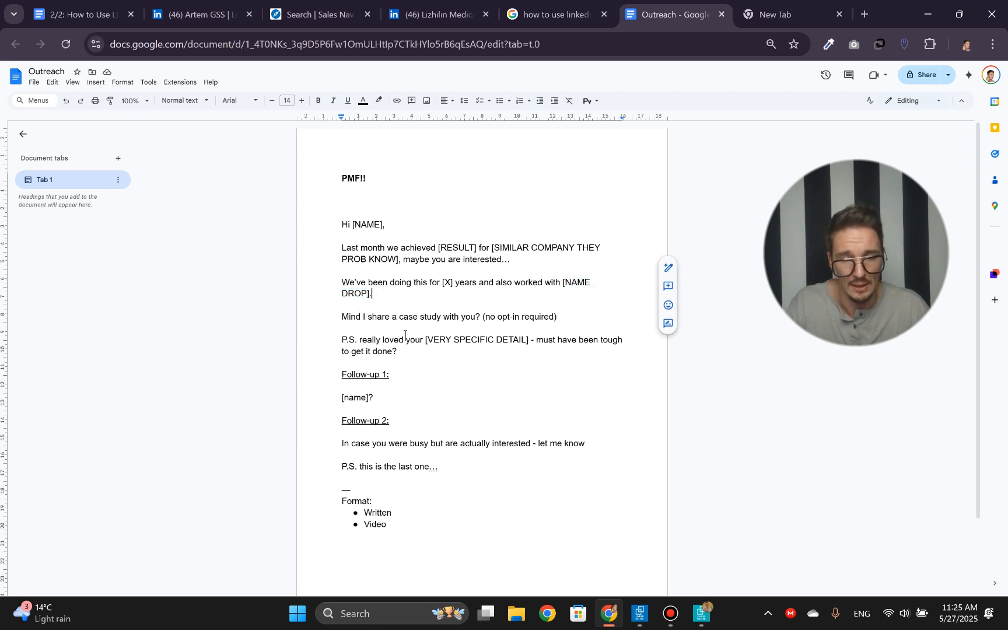
- Highlight the question "Mind I share a case study with you?" and the note "no opt-in required"
{"action": "left_click_drag", "start_coordinate": [343, 317], "coordinate": [389, 318]}
{"action": "left_click_drag", "start_coordinate": [449, 334], "coordinate": [478, 315]}
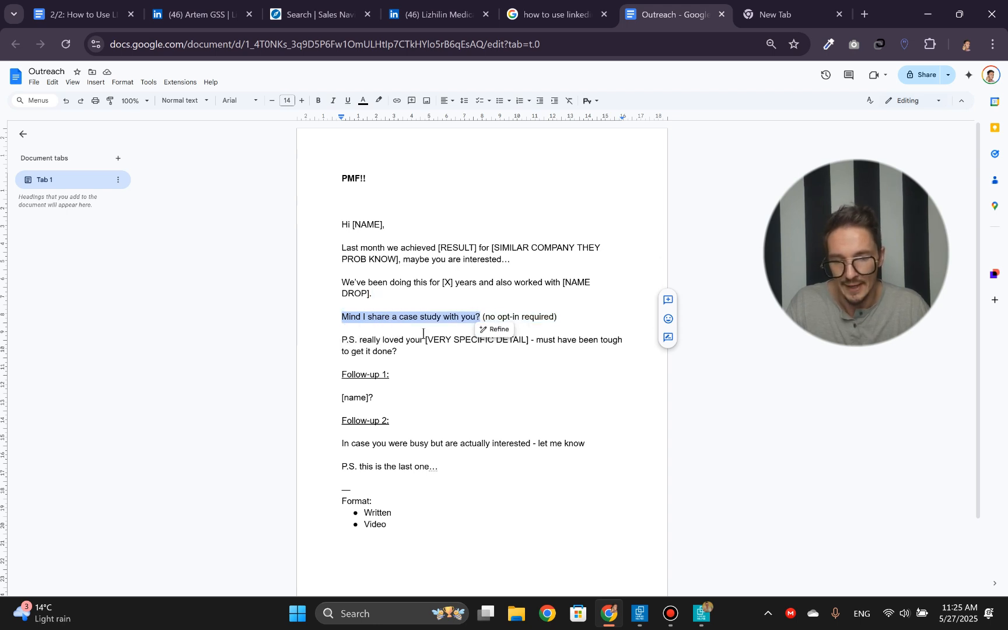
{"action": "left_click", "coordinate": [385, 319]}
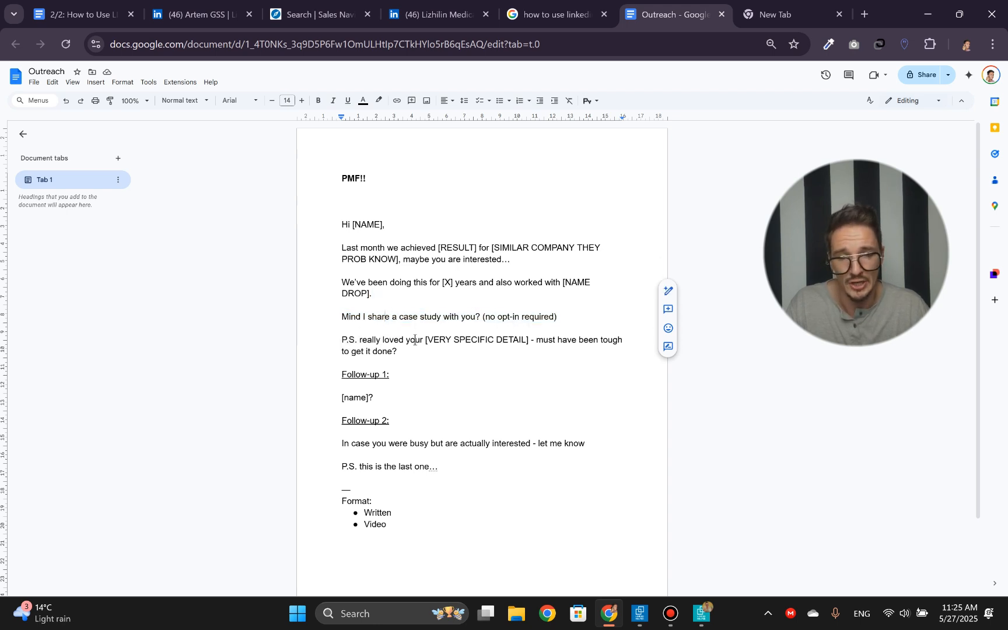
{"action": "double_click", "coordinate": [490, 320]}
{"action": "left_click_drag", "start_coordinate": [490, 322], "coordinate": [558, 313]}
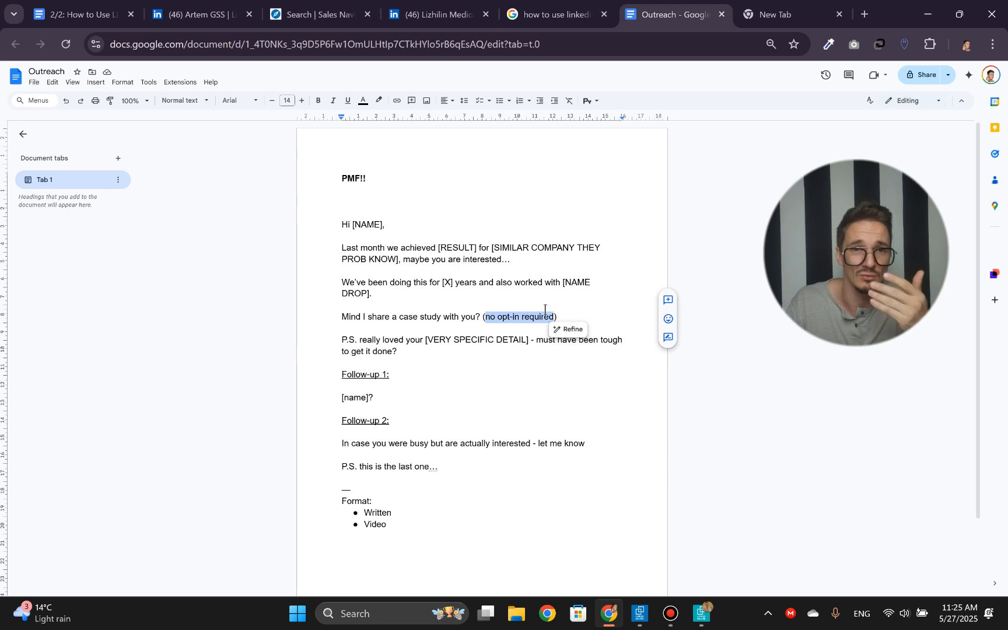
{"action": "left_click", "coordinate": [561, 316]}
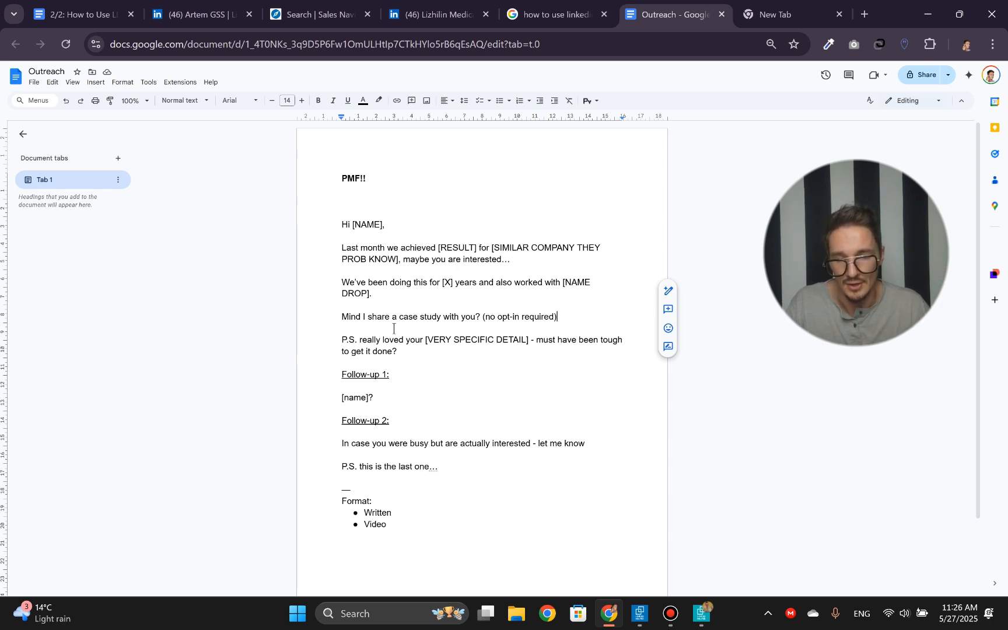
- Highlight the first message's P.S. paragraph, its VERY SPECIFIC DETAIL placeholder and the words "must have been tough to get it done?"
{"action": "left_click_drag", "start_coordinate": [397, 351], "coordinate": [322, 328]}
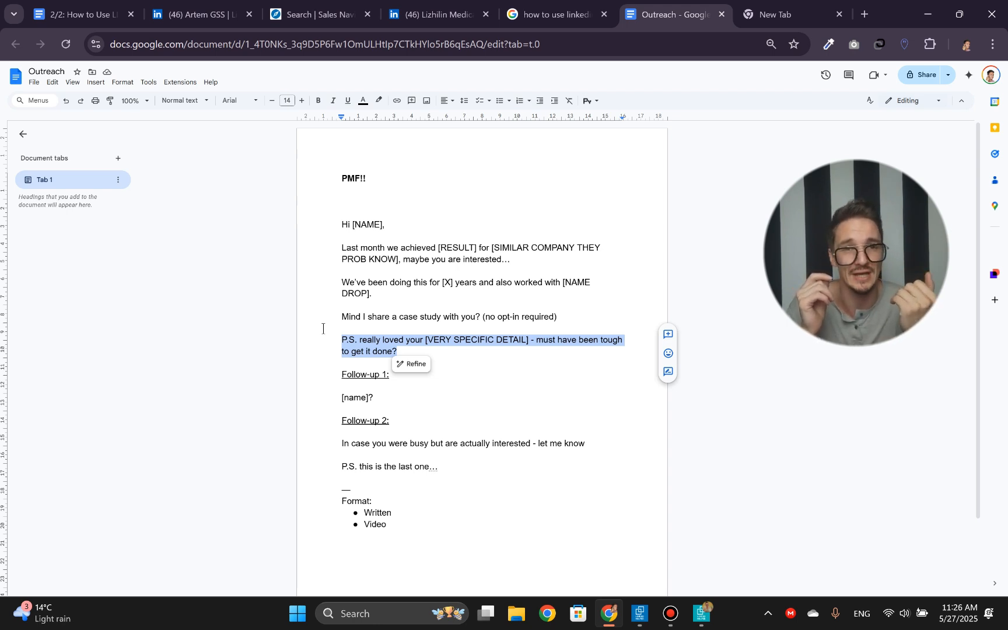
{"action": "left_click", "coordinate": [323, 329]}
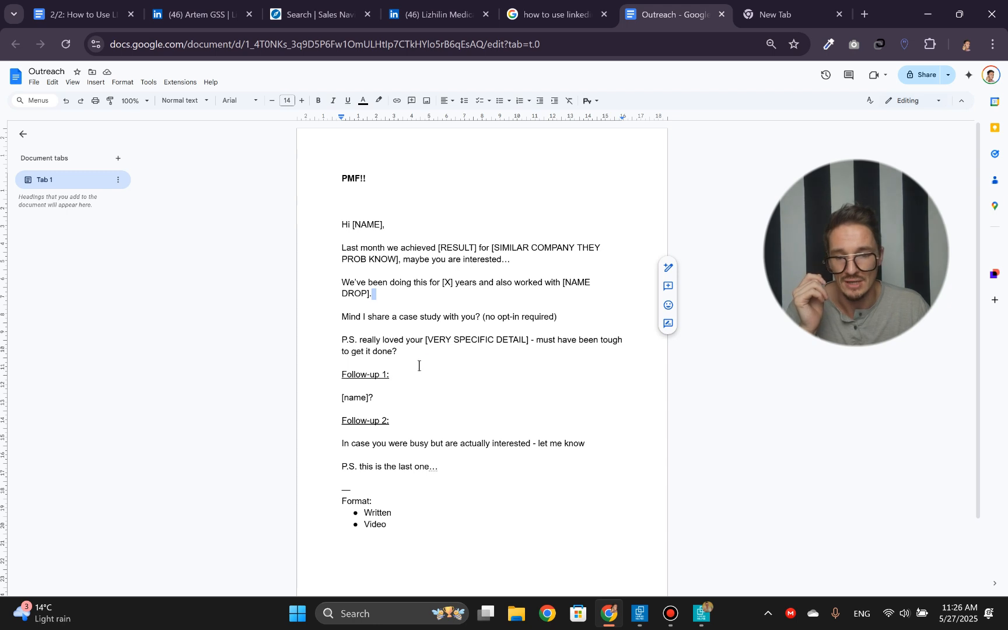
{"action": "double_click", "coordinate": [429, 342]}
{"action": "left_click_drag", "start_coordinate": [430, 342], "coordinate": [527, 343]}
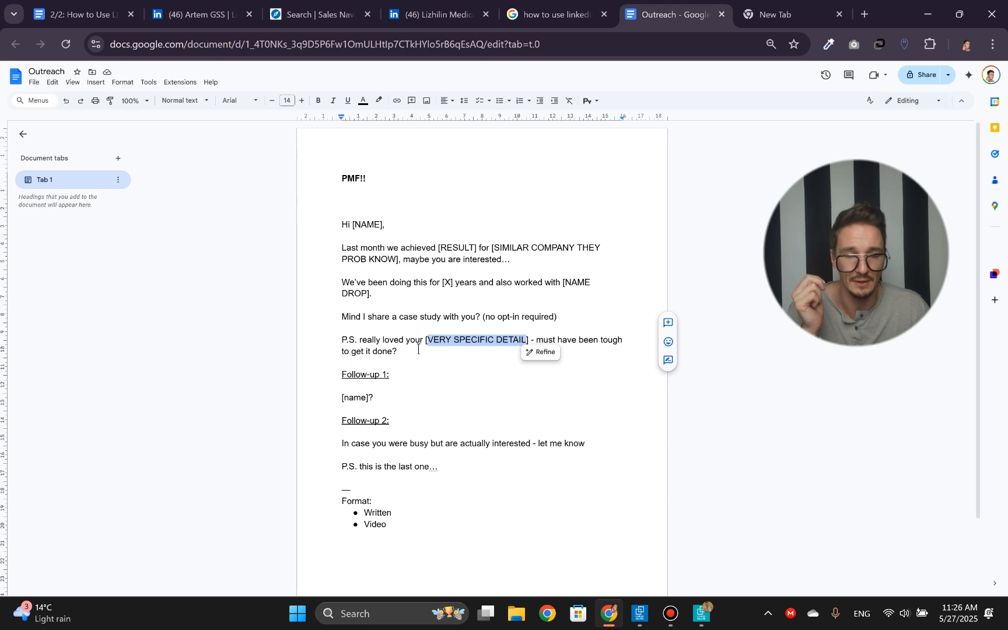
{"action": "left_click", "coordinate": [389, 353]}
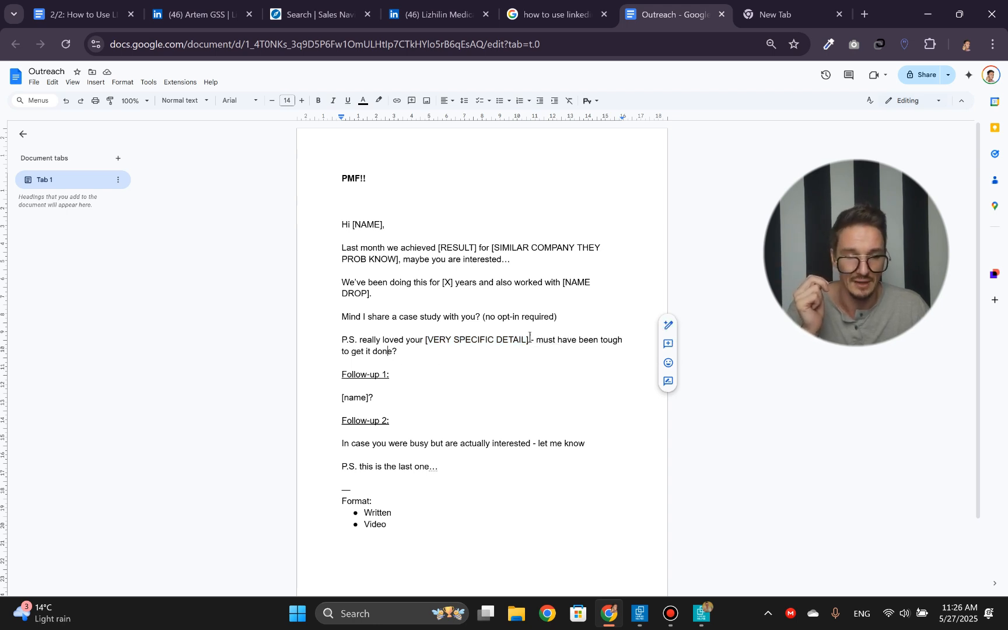
{"action": "left_click_drag", "start_coordinate": [536, 339], "coordinate": [394, 348]}
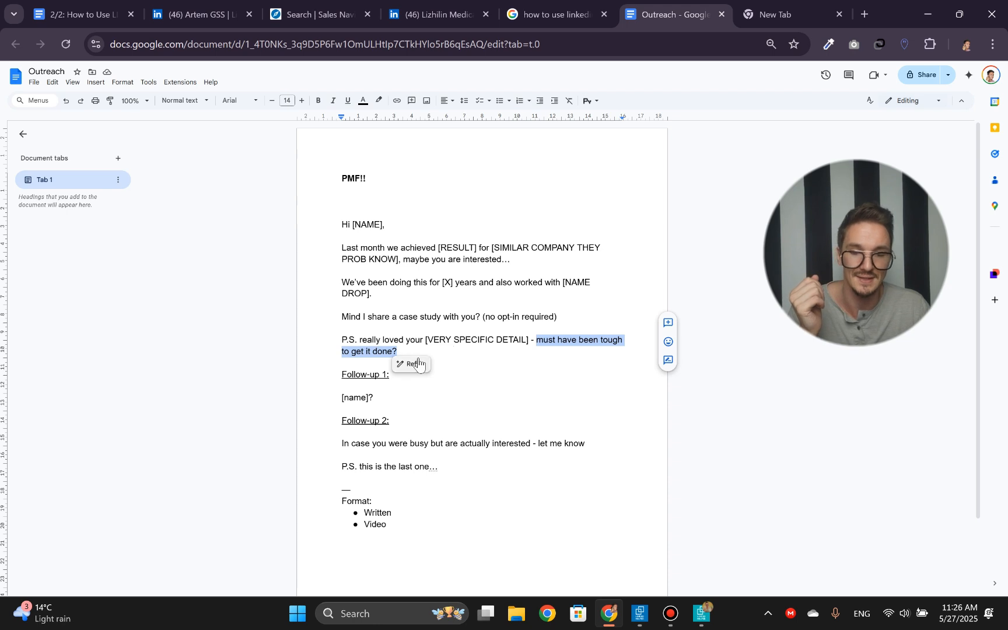
{"action": "left_click", "coordinate": [398, 350]}
{"action": "triple_click", "coordinate": [331, 337]}
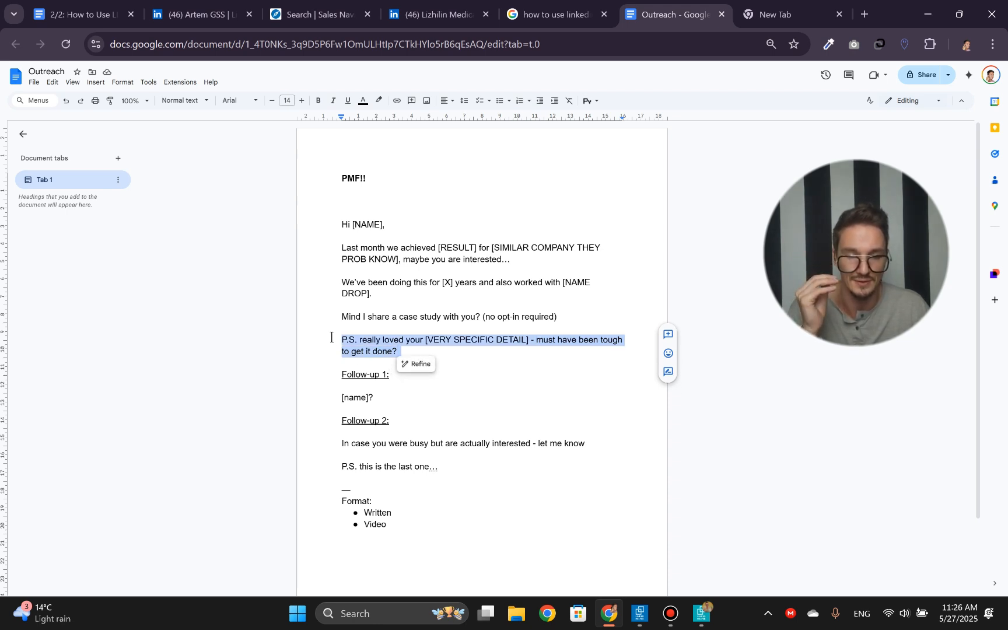
- Go over the first message part by part from the RESULT placeholder to the P.S., and highlight its whole body below the greeting
{"action": "double_click", "coordinate": [455, 248]}
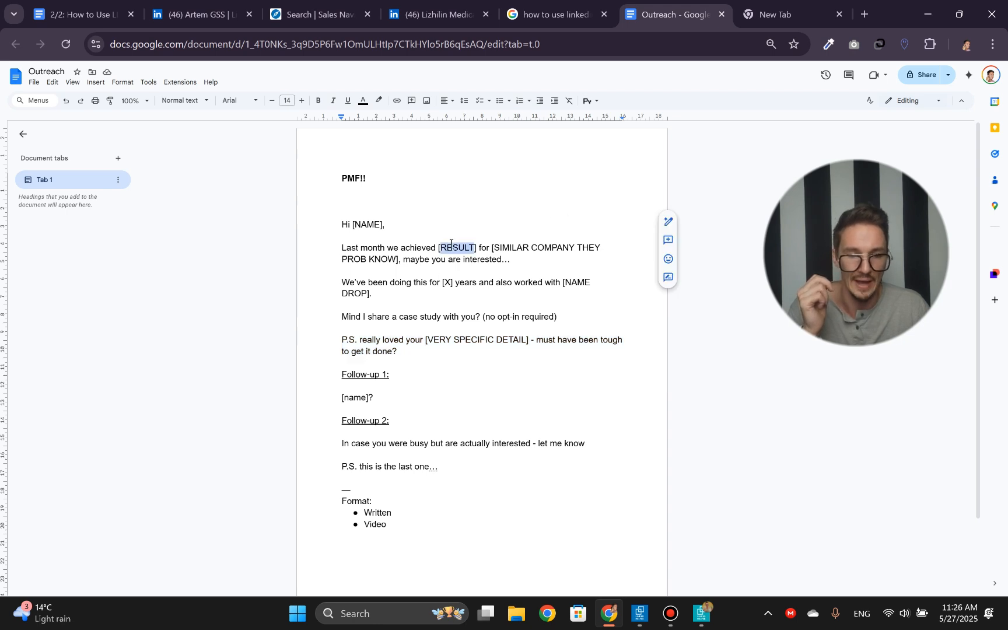
{"action": "triple_click", "coordinate": [452, 289]}
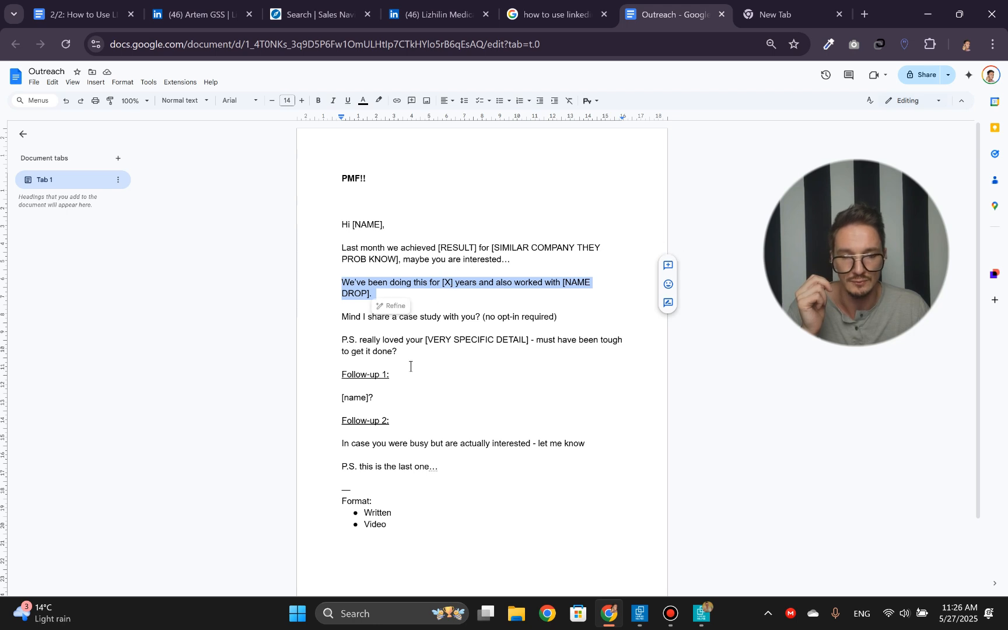
{"action": "triple_click", "coordinate": [432, 316]}
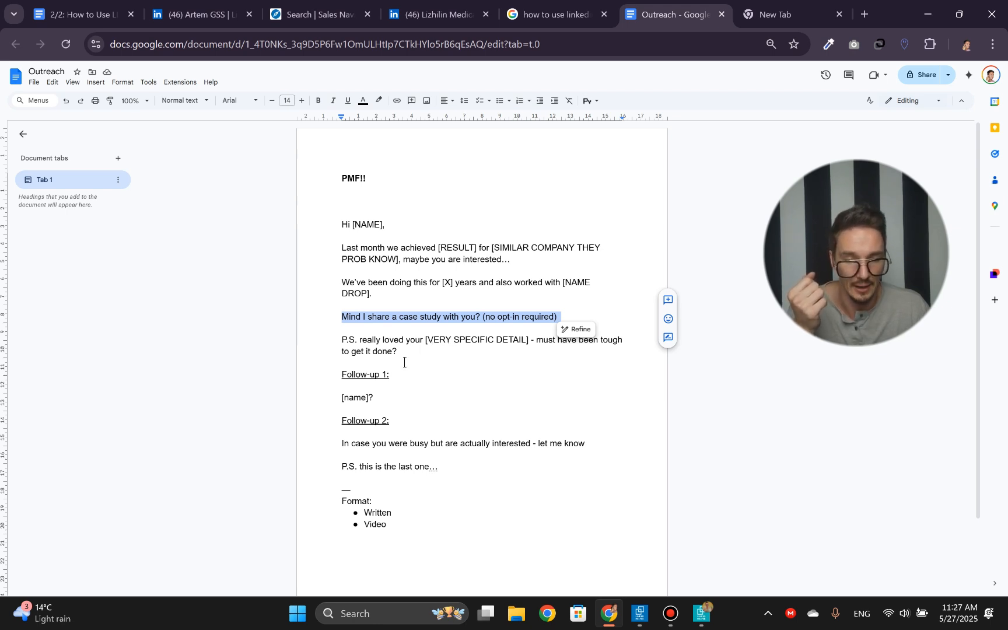
{"action": "left_click_drag", "start_coordinate": [404, 362], "coordinate": [324, 346]}
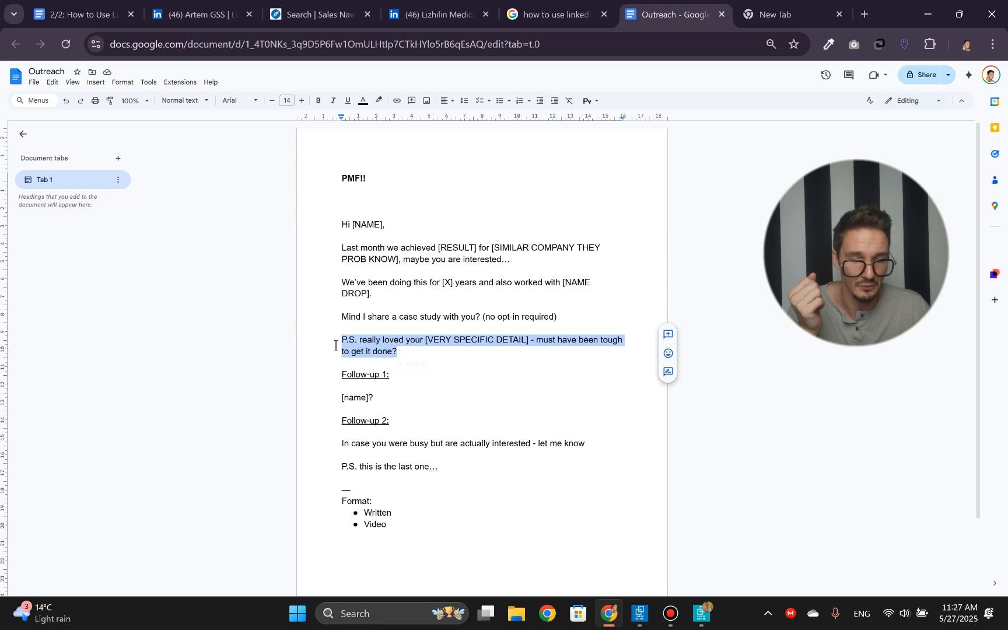
{"action": "left_click_drag", "start_coordinate": [338, 240], "coordinate": [416, 350]}
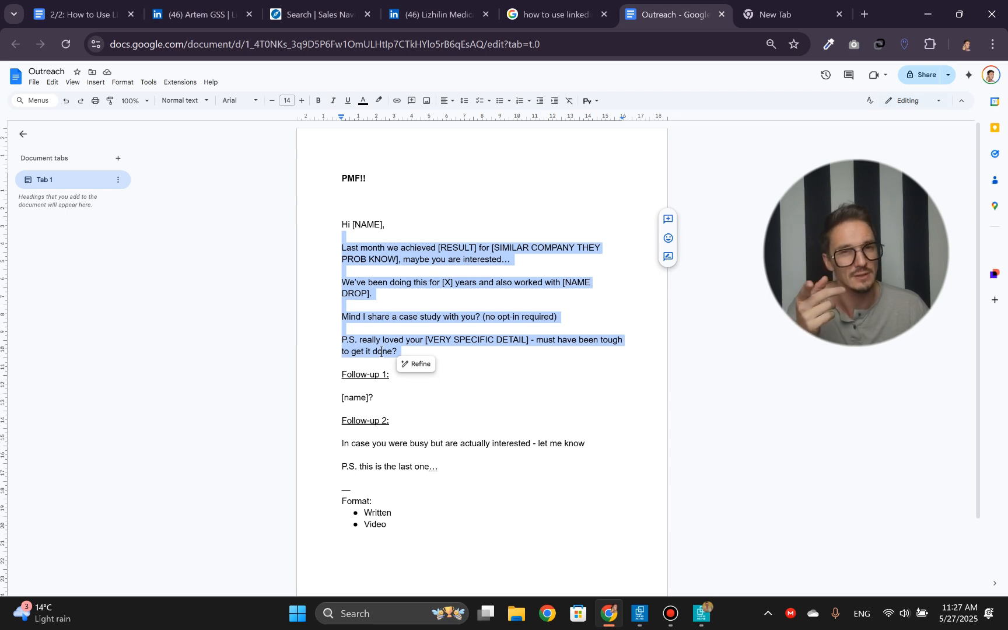
{"action": "left_click", "coordinate": [451, 317]}
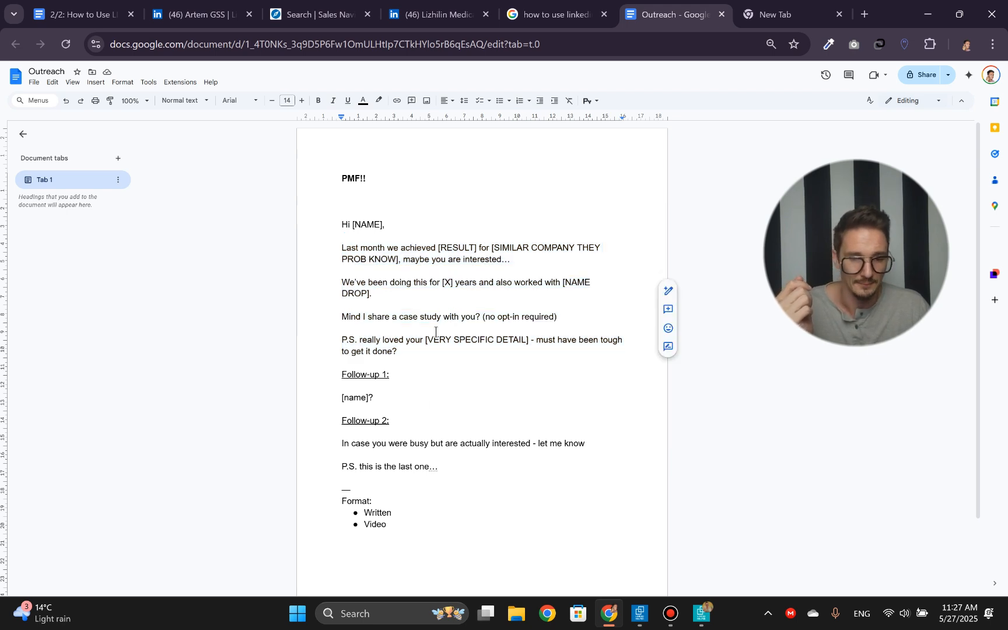
- Highlight the Follow-up 1 text "[name]?" and compare it with the body of the first message
{"action": "left_click", "coordinate": [382, 394]}
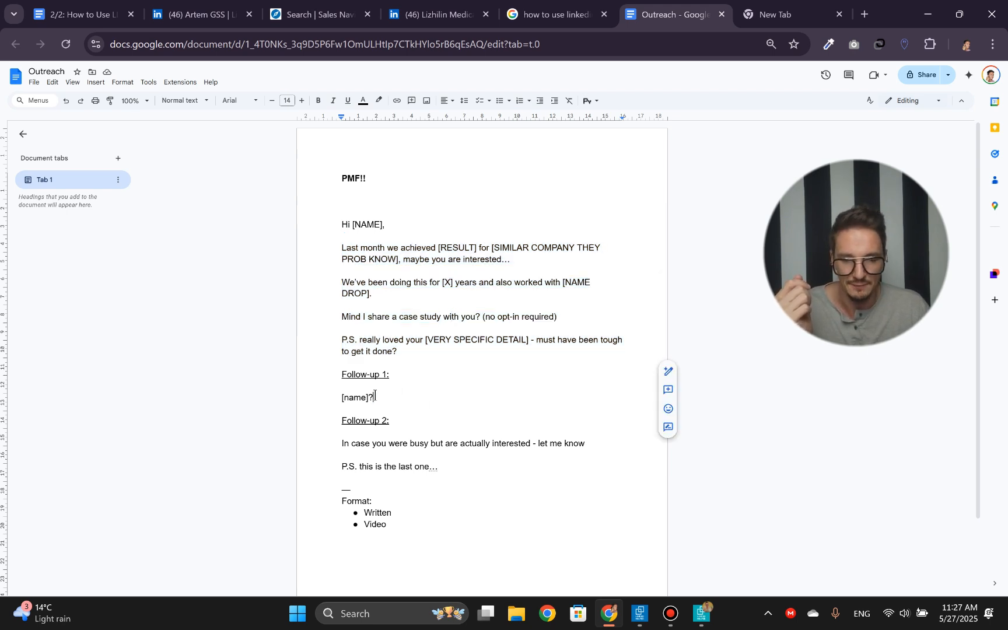
{"action": "key", "text": "Home"}
{"action": "key", "text": "shift+End"}
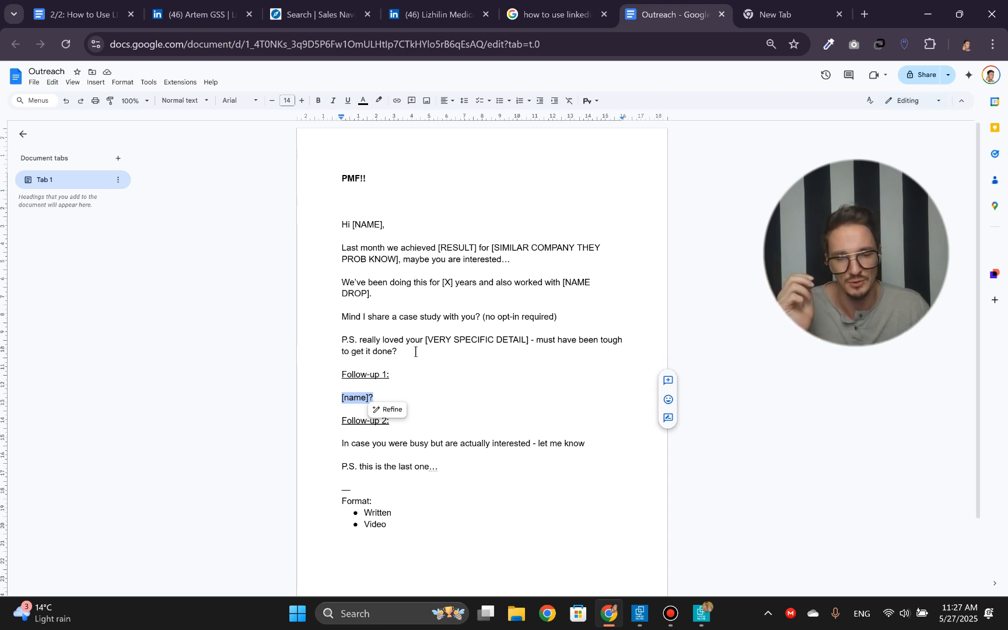
{"action": "left_click_drag", "start_coordinate": [416, 352], "coordinate": [307, 236]}
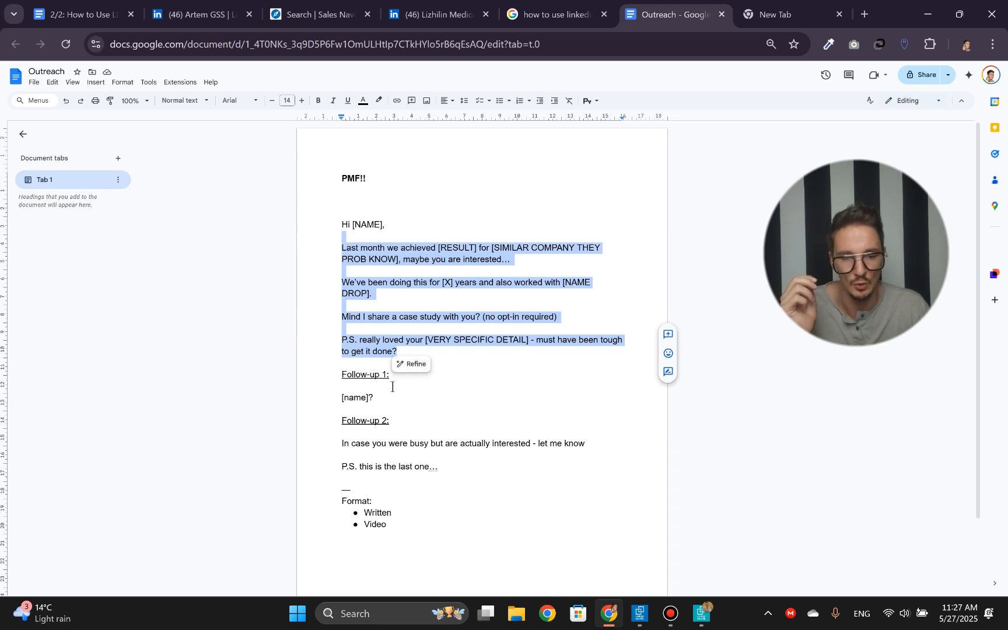
{"action": "left_click_drag", "start_coordinate": [374, 399], "coordinate": [331, 384]}
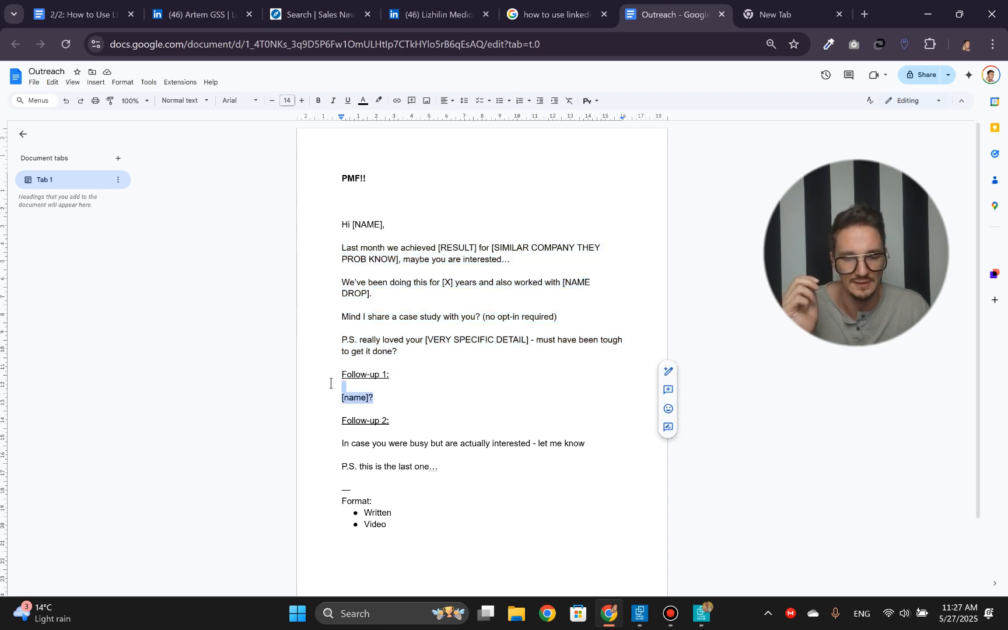
{"action": "left_click", "coordinate": [367, 341]}
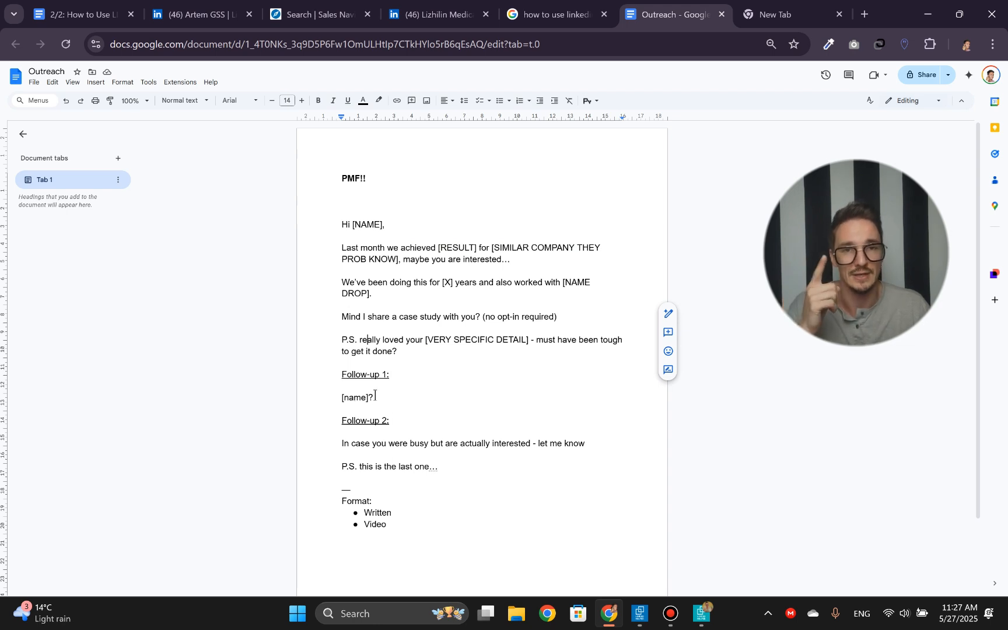
- Highlight the Follow-up 2 message, from "In case you were busy" through "P.S. this is the last one…"
{"action": "left_click_drag", "start_coordinate": [451, 469], "coordinate": [304, 443]}
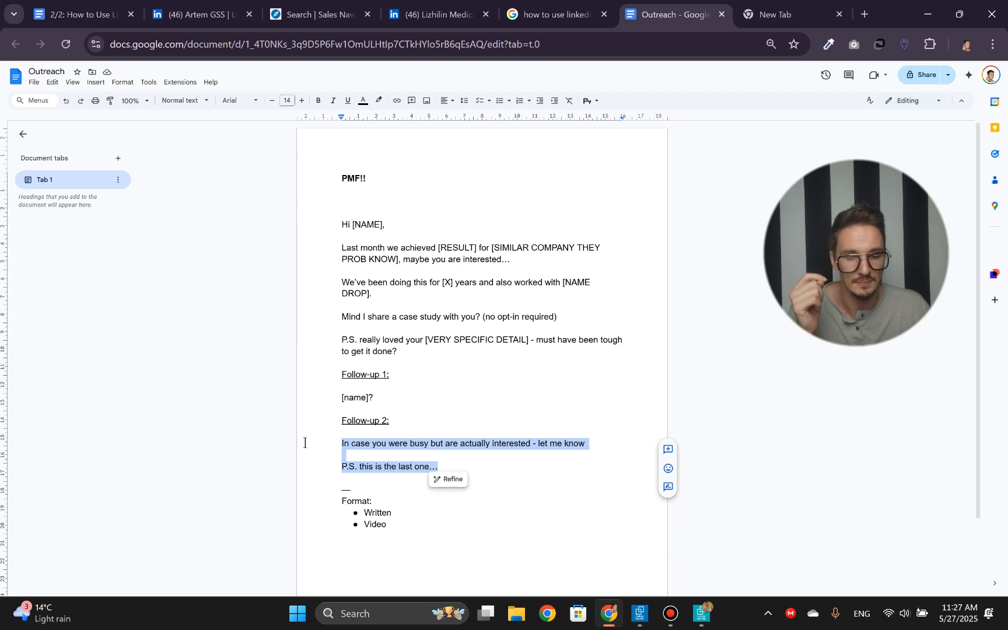
{"action": "left_click", "coordinate": [470, 352]}
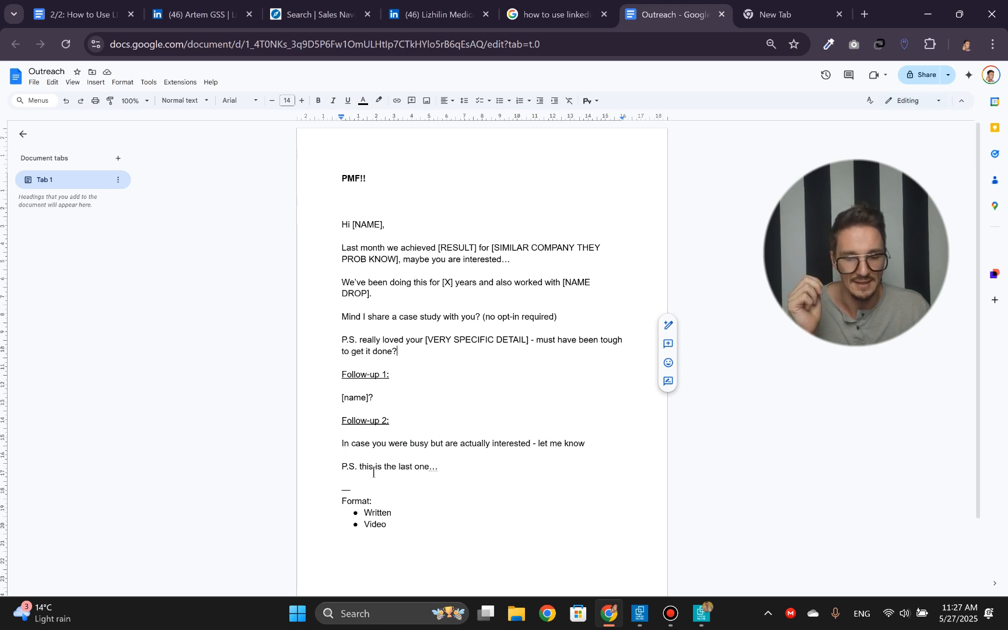
{"action": "left_click", "coordinate": [458, 466]}
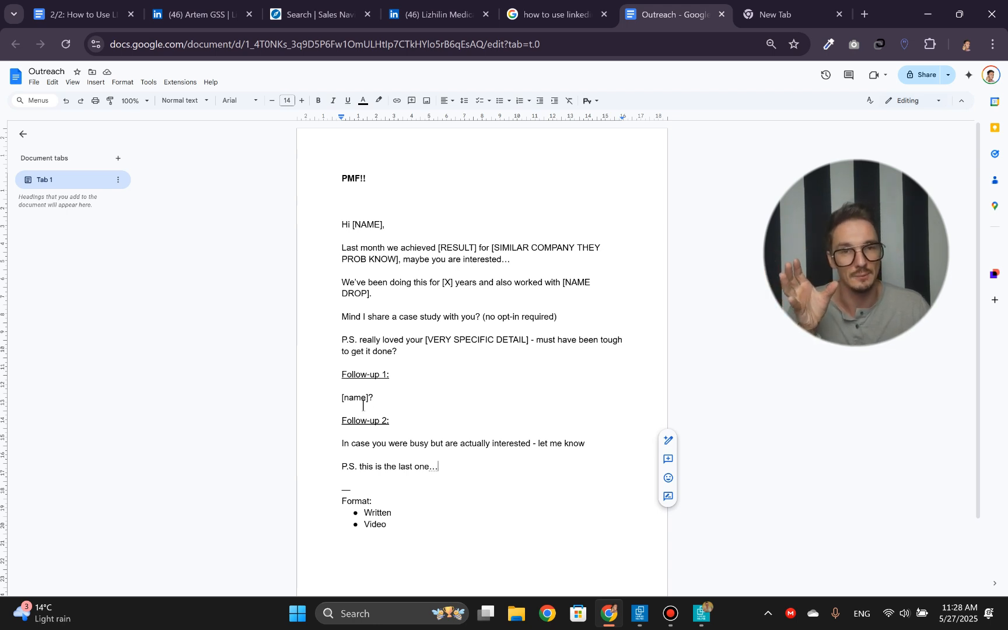
- Select the first message from "Hi [NAME]," through its P.S., and switch to Linked Helper to find the campaign's Message to 1st connections action
{"action": "left_click_drag", "start_coordinate": [407, 353], "coordinate": [287, 236]}
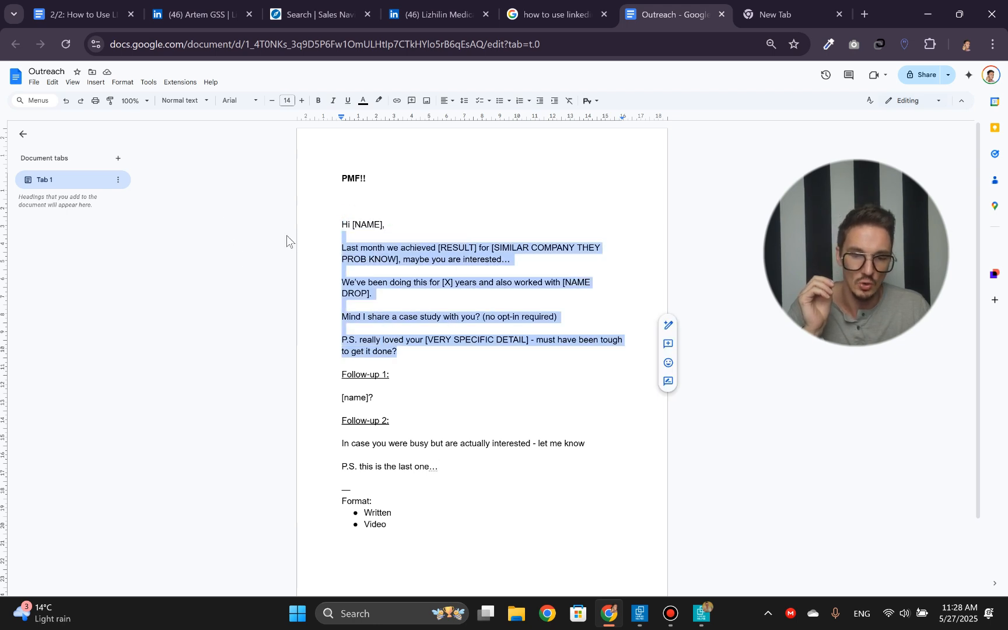
{"action": "left_click", "coordinate": [341, 228], "text": "shift"}
{"action": "key", "text": "ctrl+c"}
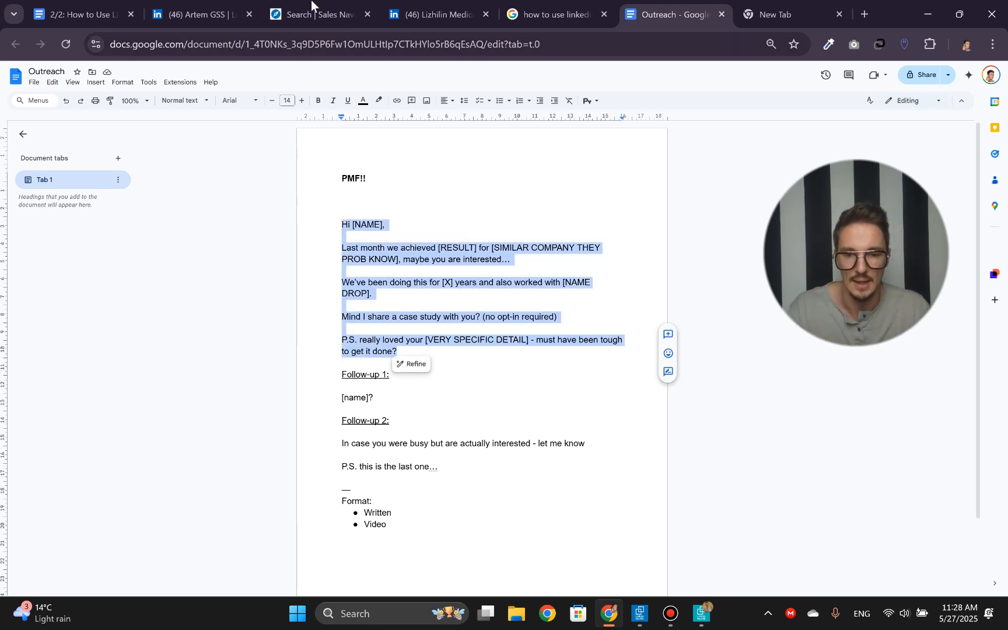
{"action": "left_click", "coordinate": [702, 613]}
{"action": "scroll", "coordinate": [546, 411], "scroll_direction": "down", "scroll_amount": 1}
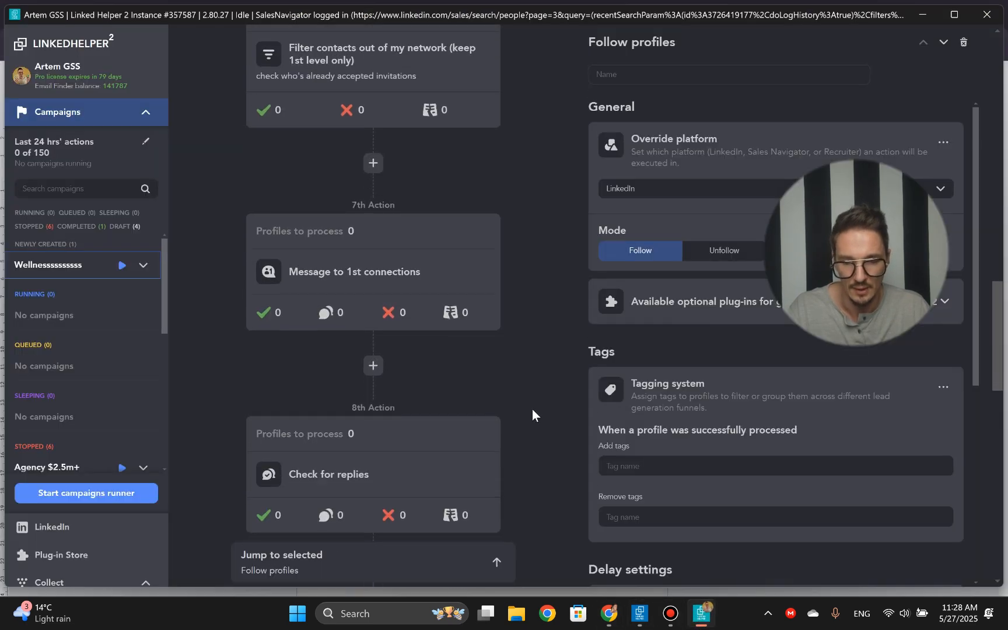
{"action": "scroll", "coordinate": [532, 408], "scroll_direction": "up", "scroll_amount": 1}
{"action": "mouse_move", "coordinate": [410, 352]}
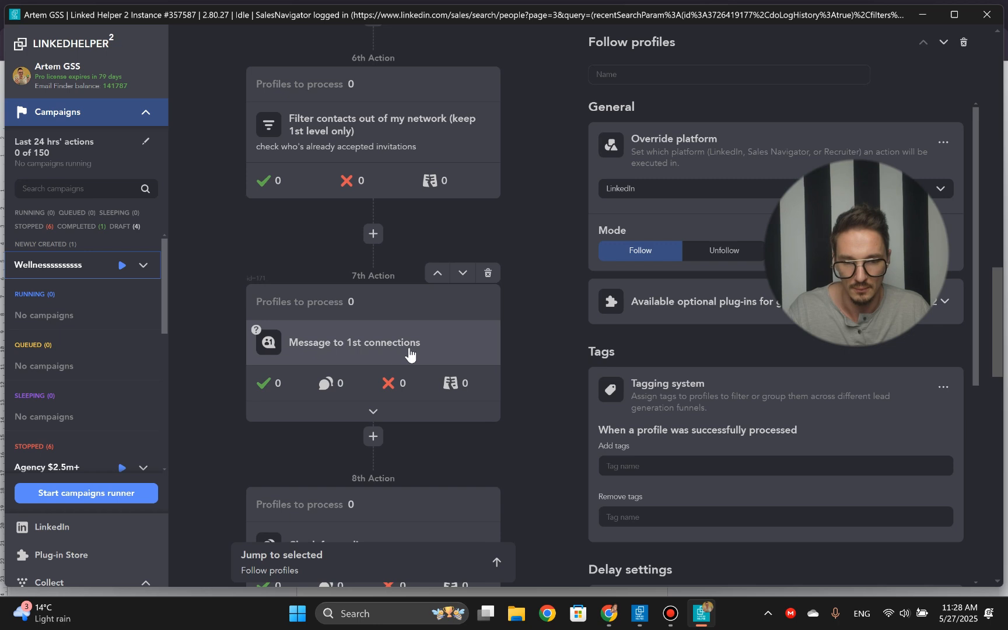
{"action": "scroll", "coordinate": [411, 353], "scroll_direction": "up", "scroll_amount": 4}
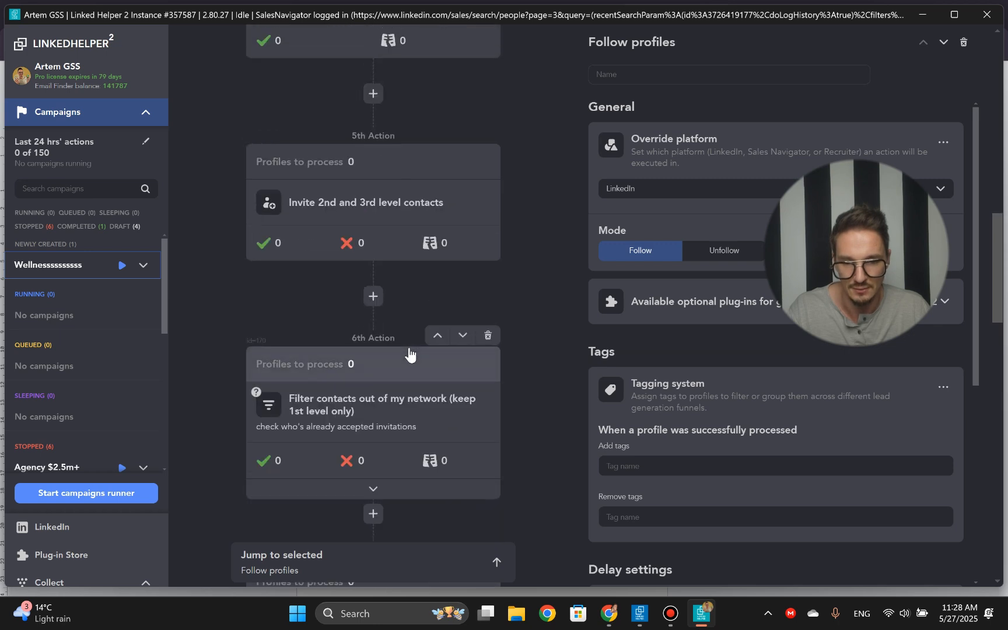
{"action": "scroll", "coordinate": [385, 262], "scroll_direction": "down", "scroll_amount": 3}
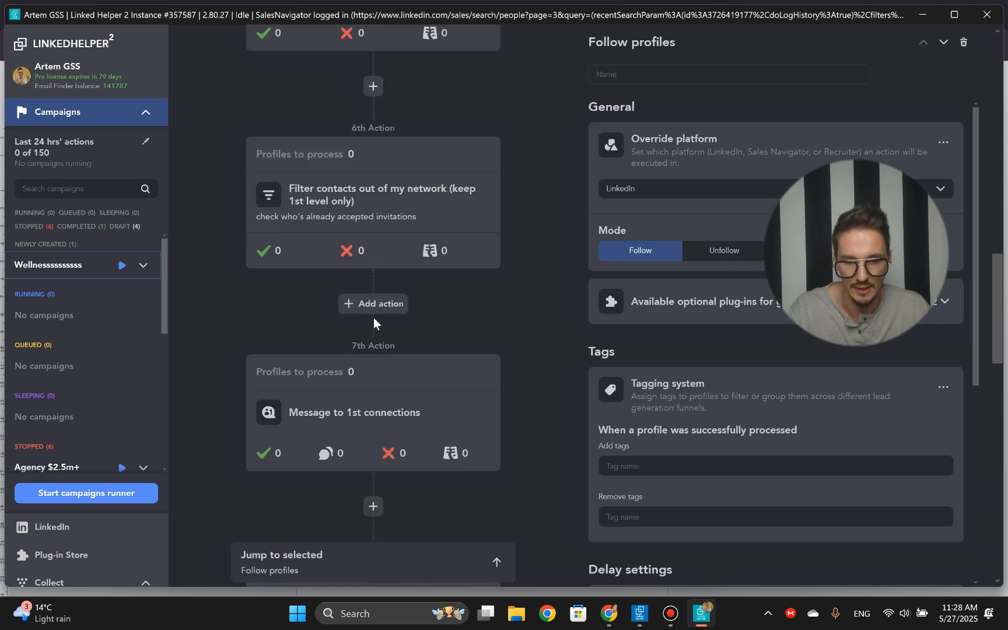
- Replace the 7th action's Message to 1st connections template with the first message copied from the Outreach document
{"action": "left_click", "coordinate": [357, 407]}
{"action": "left_click", "coordinate": [625, 245]}
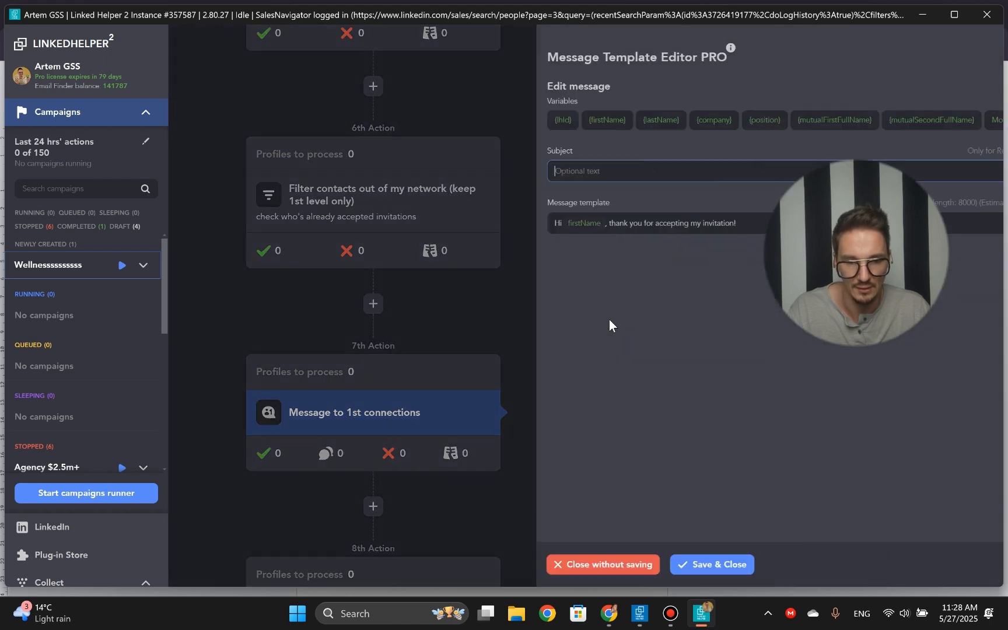
{"action": "left_click", "coordinate": [293, 178]}
{"action": "left_click", "coordinate": [292, 307]}
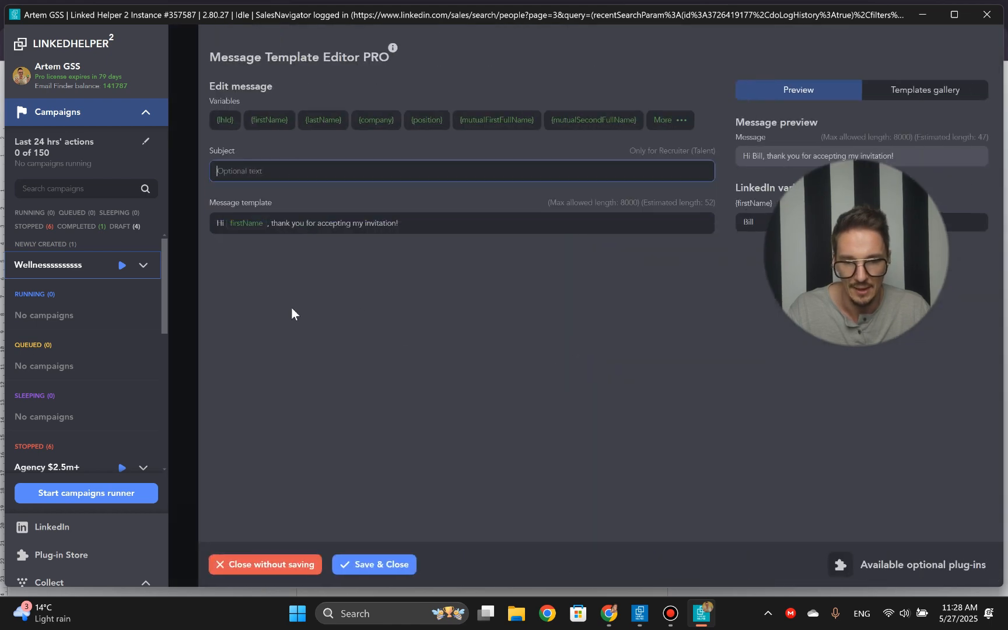
{"action": "triple_click", "coordinate": [320, 230]}
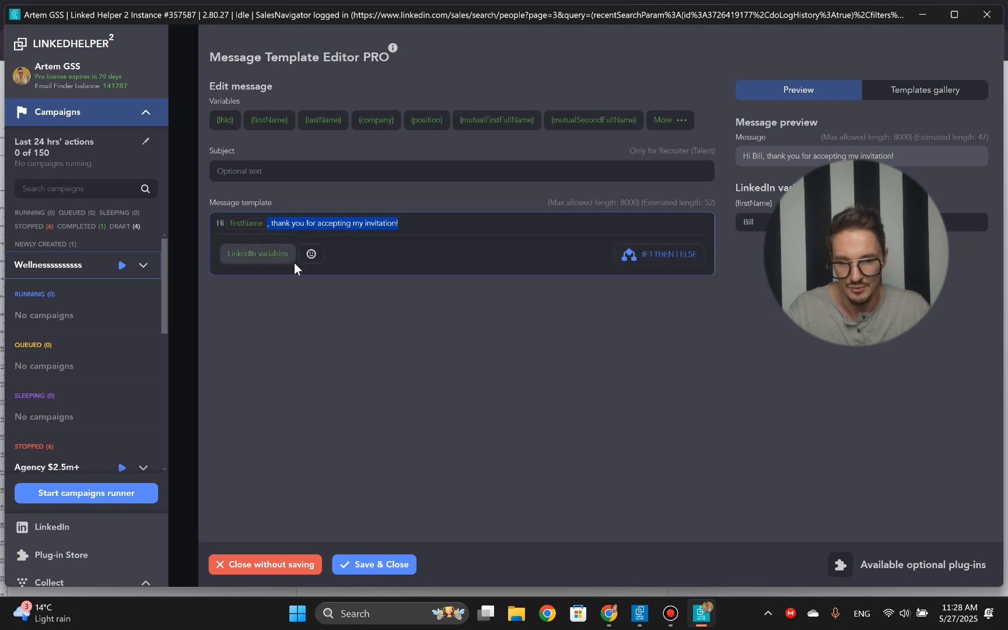
{"action": "key", "text": "ctrl+a"}
{"action": "key", "text": "ctrl+v"}
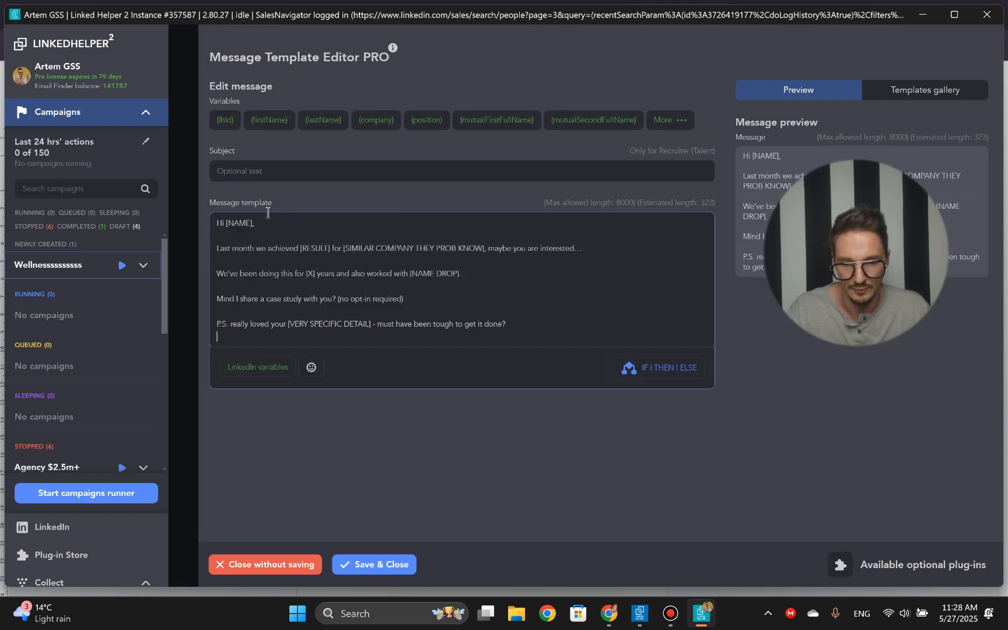
- Replace the [NAME] placeholder in the message greeting with the firstName variable
{"action": "left_click", "coordinate": [255, 222]}
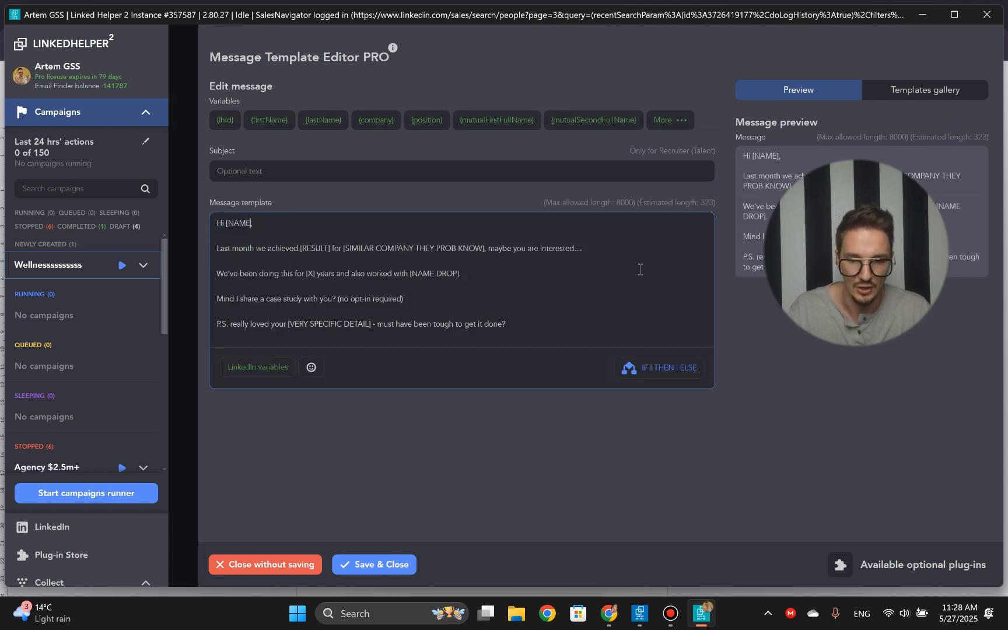
{"action": "key", "text": "BackSpace"}
{"action": "key", "text": "BackSpace"}
{"action": "key", "text": "BackSpace"}
{"action": "key", "text": "BackSpace"}
{"action": "key", "text": "BackSpace"}
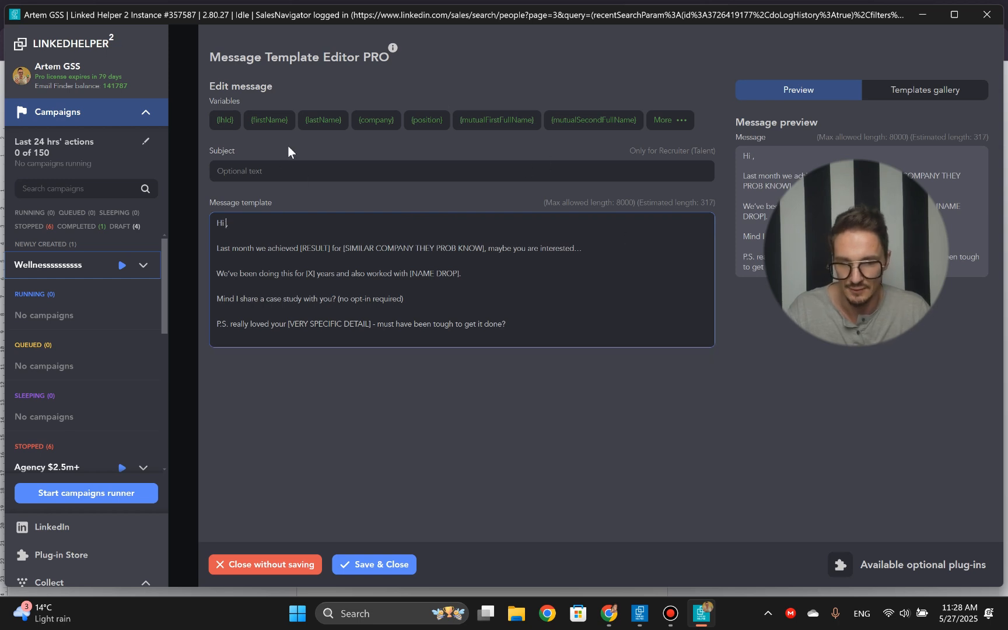
{"action": "left_click", "coordinate": [269, 119]}
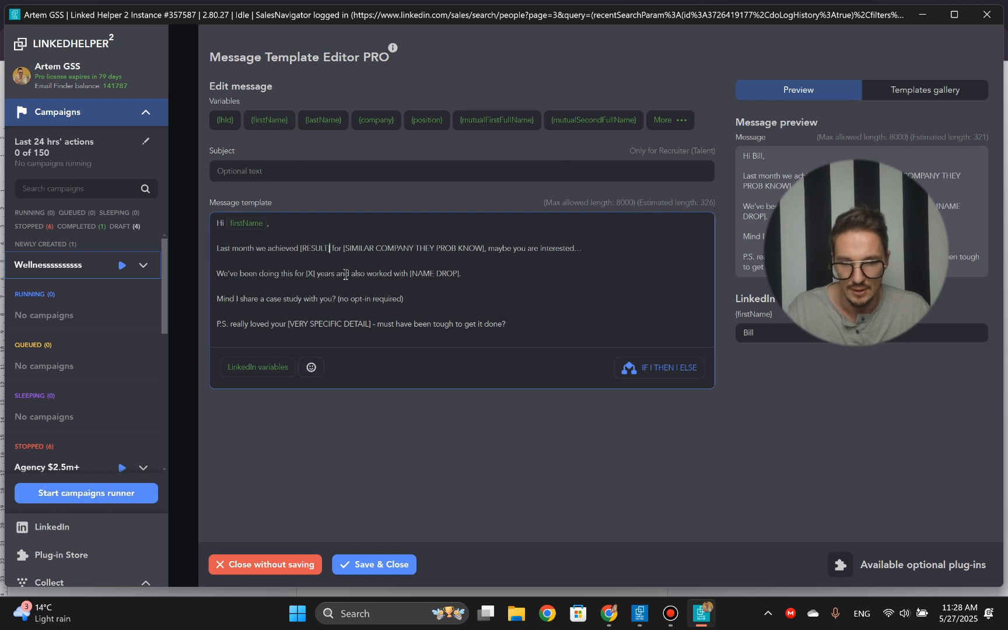
- Go over the remaining placeholders from [RESULT] to [VERY SPECIFIC DETAIL] and the P.S. line, and save the message template
{"action": "double_click", "coordinate": [312, 249]}
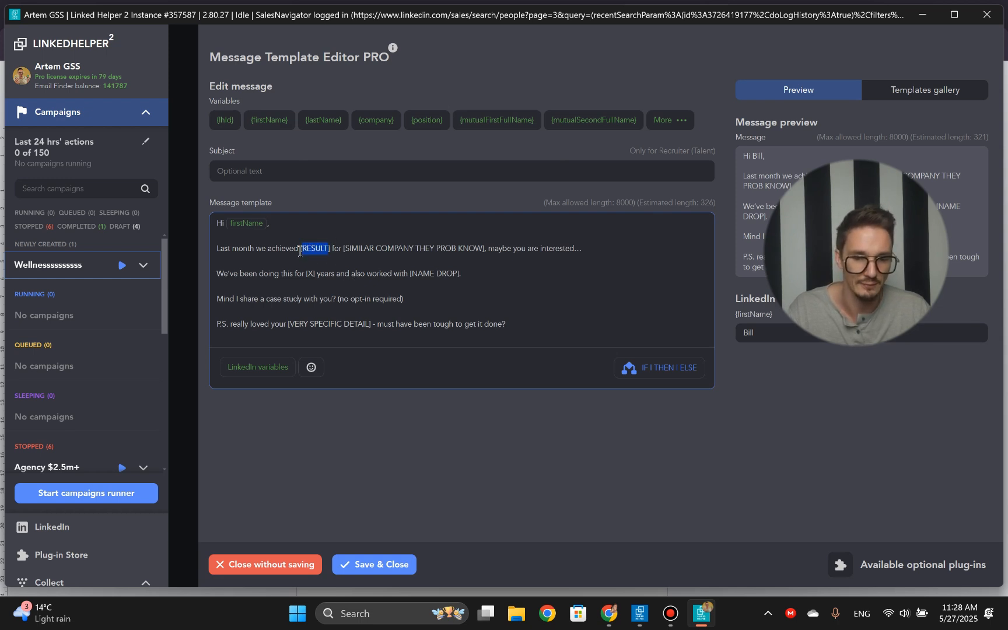
{"action": "left_click", "coordinate": [274, 223]}
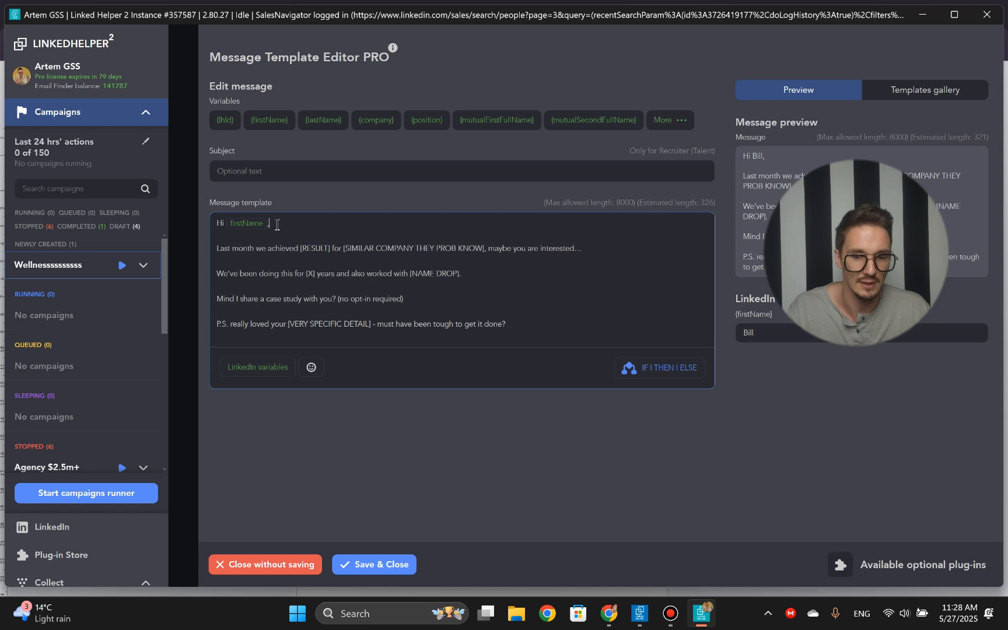
{"action": "double_click", "coordinate": [313, 249]}
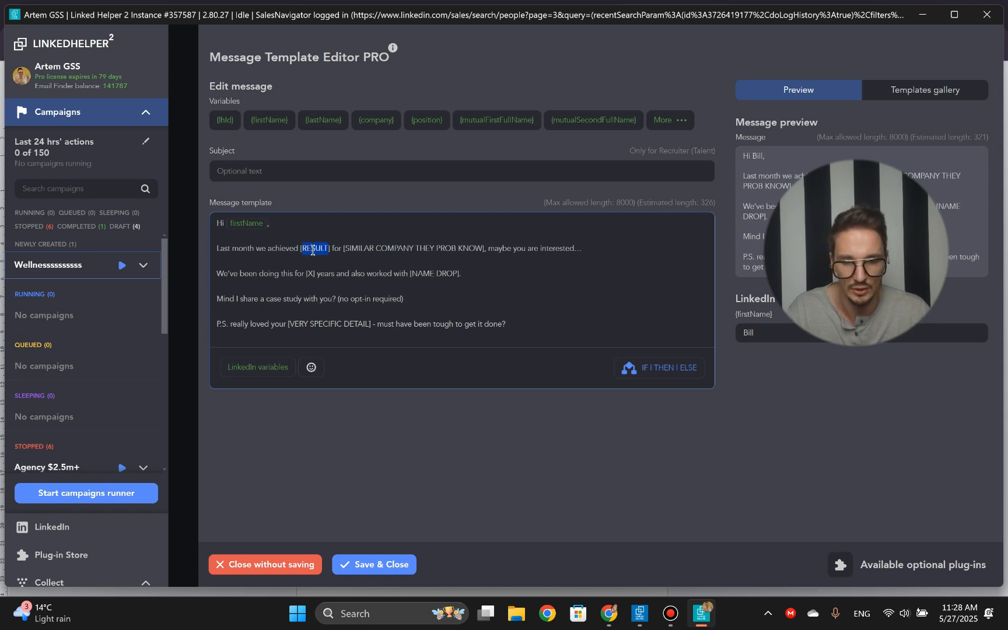
{"action": "left_click_drag", "start_coordinate": [348, 247], "coordinate": [460, 246]}
{"action": "double_click", "coordinate": [311, 273]}
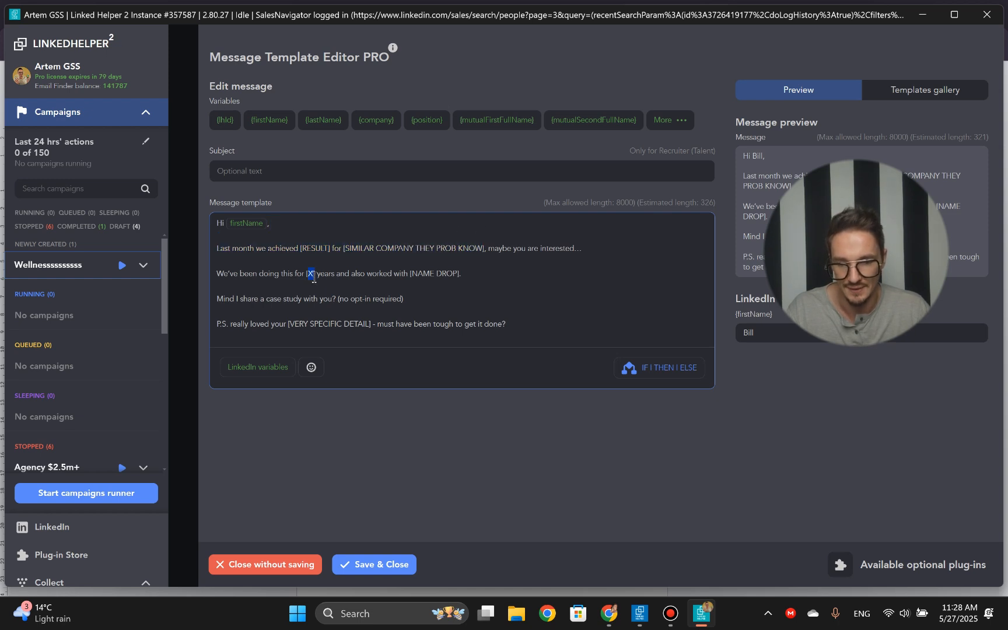
{"action": "left_click_drag", "start_coordinate": [412, 265], "coordinate": [454, 272]}
{"action": "left_click", "coordinate": [363, 294]}
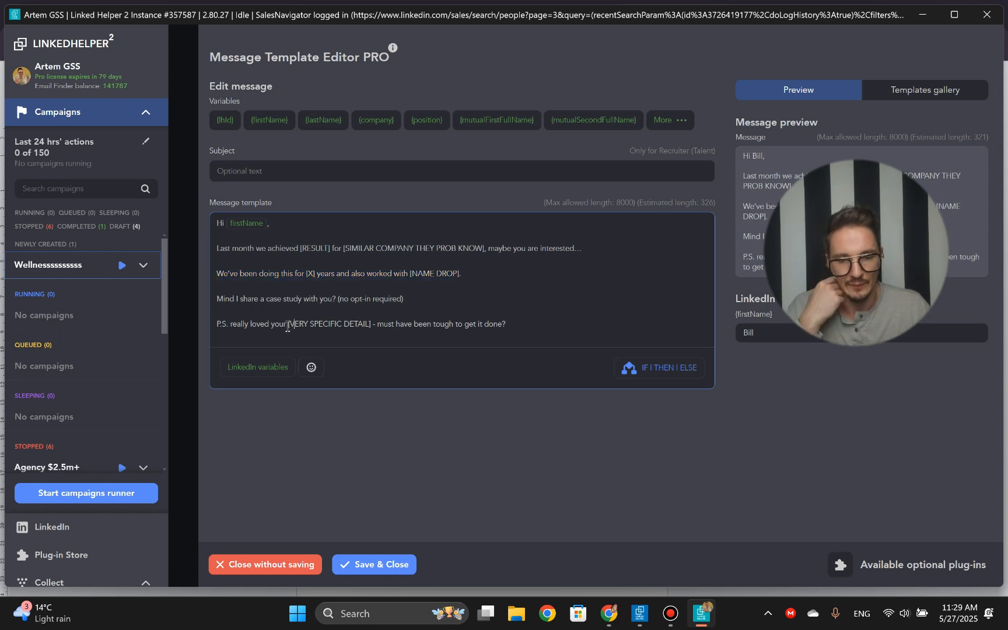
{"action": "double_click", "coordinate": [346, 321]}
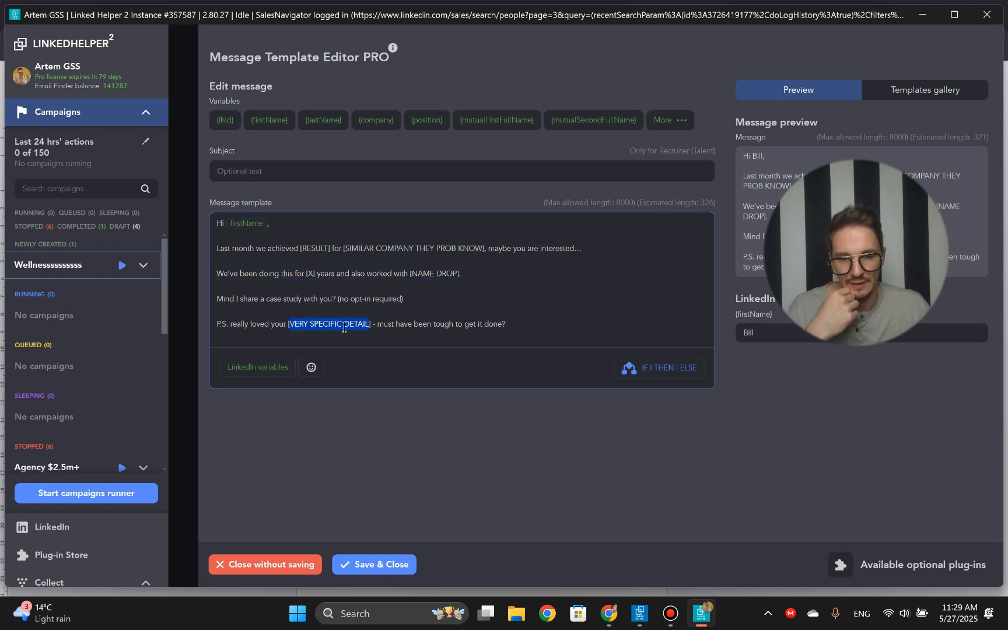
{"action": "left_click", "coordinate": [280, 323]}
{"action": "left_click_drag", "start_coordinate": [290, 325], "coordinate": [370, 313]}
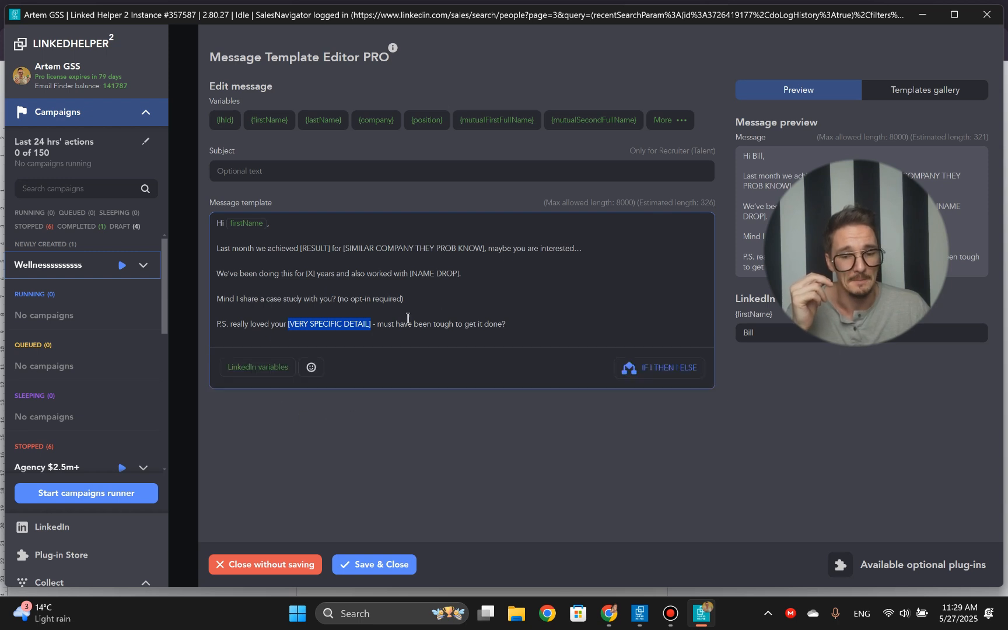
{"action": "triple_click", "coordinate": [269, 321]}
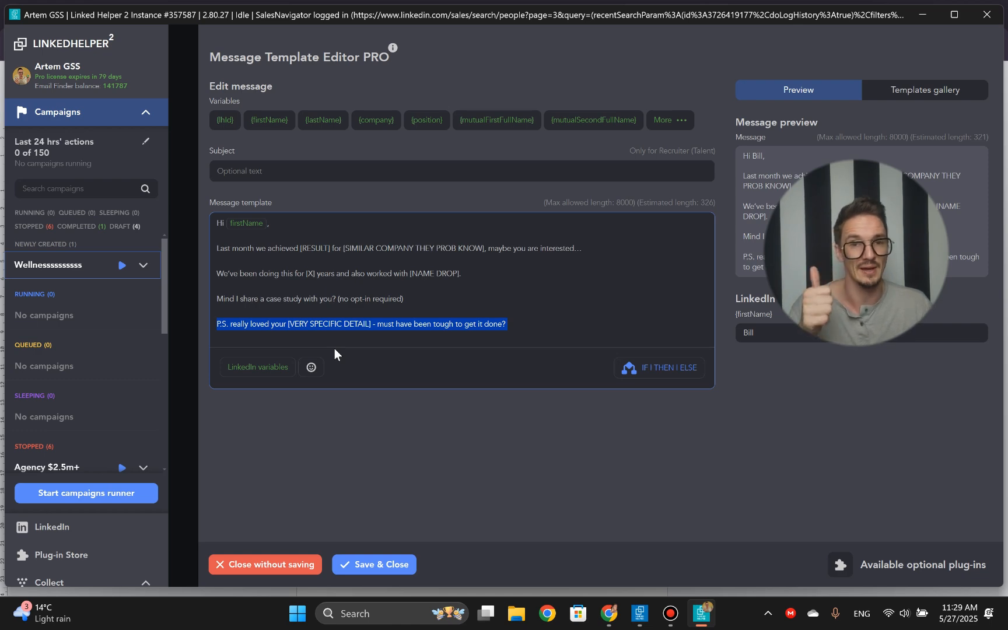
{"action": "left_click", "coordinate": [382, 564]}
- Examine the settings of the 8th action, Check for replies, and of the 7th action's message, including its message analyzer
{"action": "scroll", "coordinate": [336, 329], "scroll_direction": "down", "scroll_amount": 6}
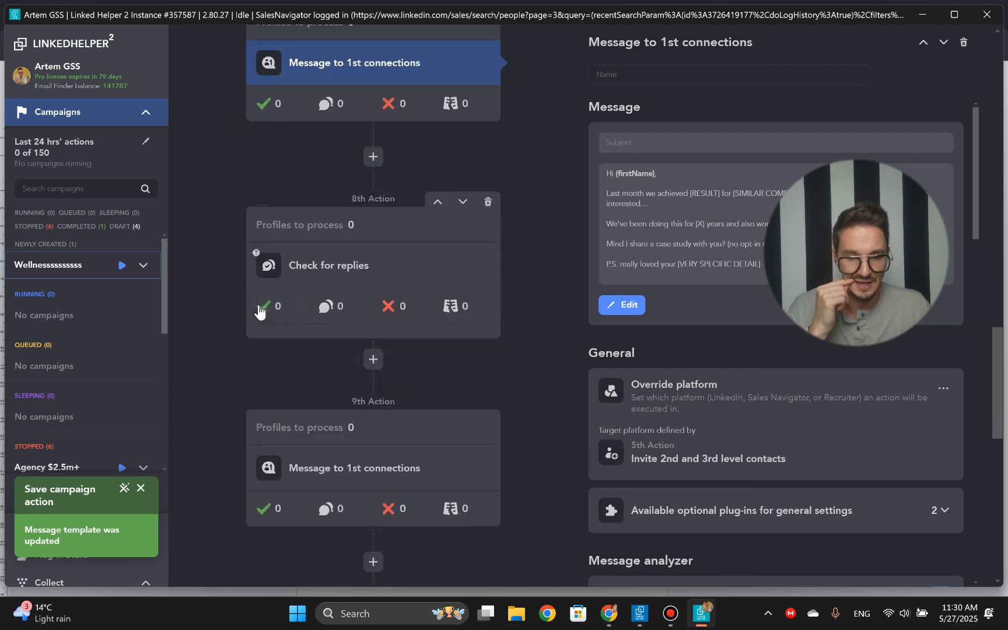
{"action": "left_click", "coordinate": [368, 284]}
{"action": "scroll", "coordinate": [682, 333], "scroll_direction": "down", "scroll_amount": 7}
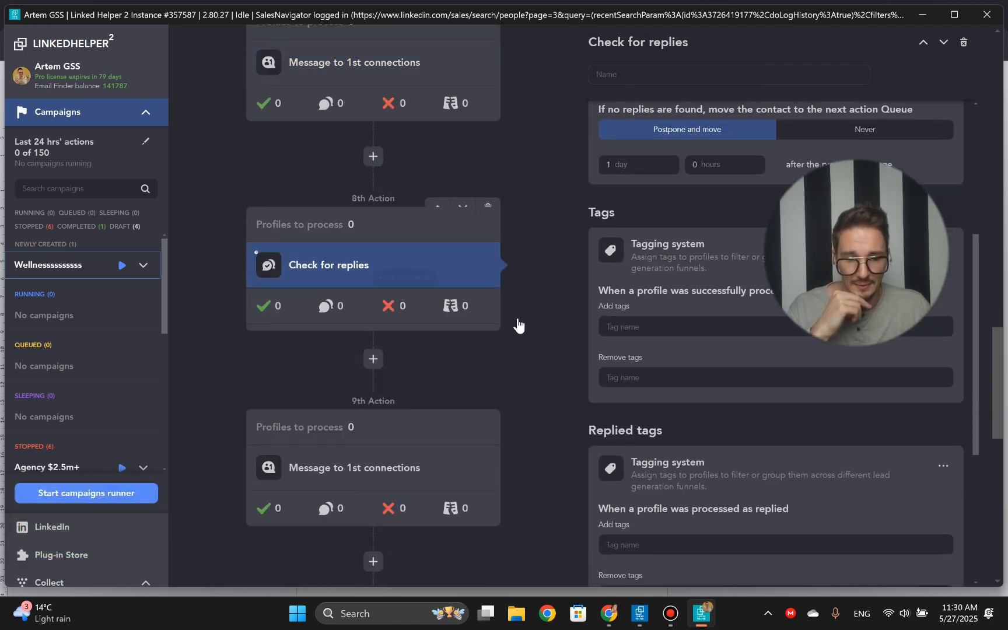
{"action": "scroll", "coordinate": [533, 334], "scroll_direction": "up", "scroll_amount": 5}
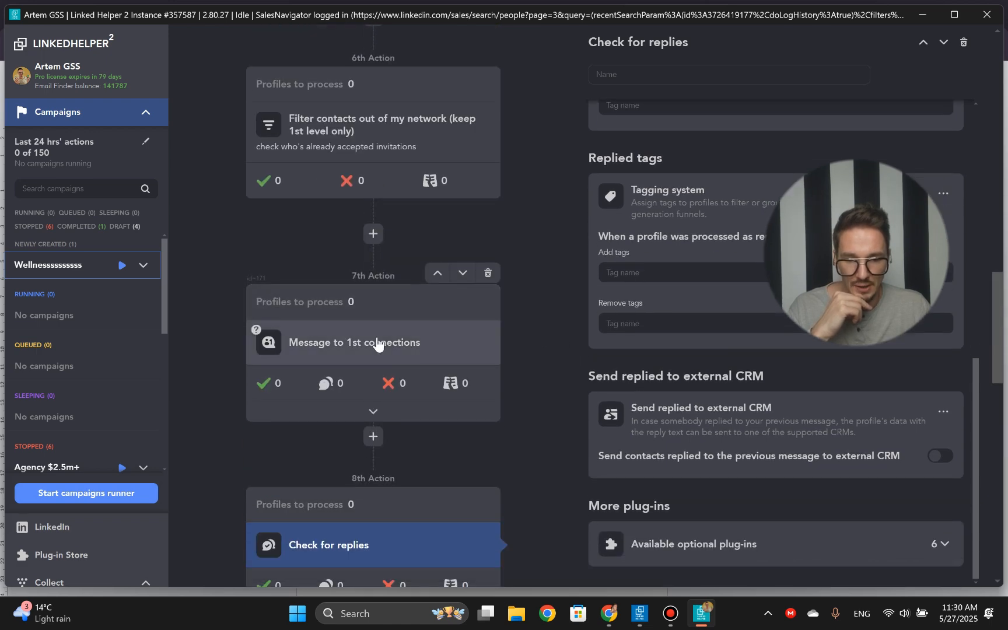
{"action": "left_click", "coordinate": [375, 342]}
{"action": "scroll", "coordinate": [364, 373], "scroll_direction": "down", "scroll_amount": 4}
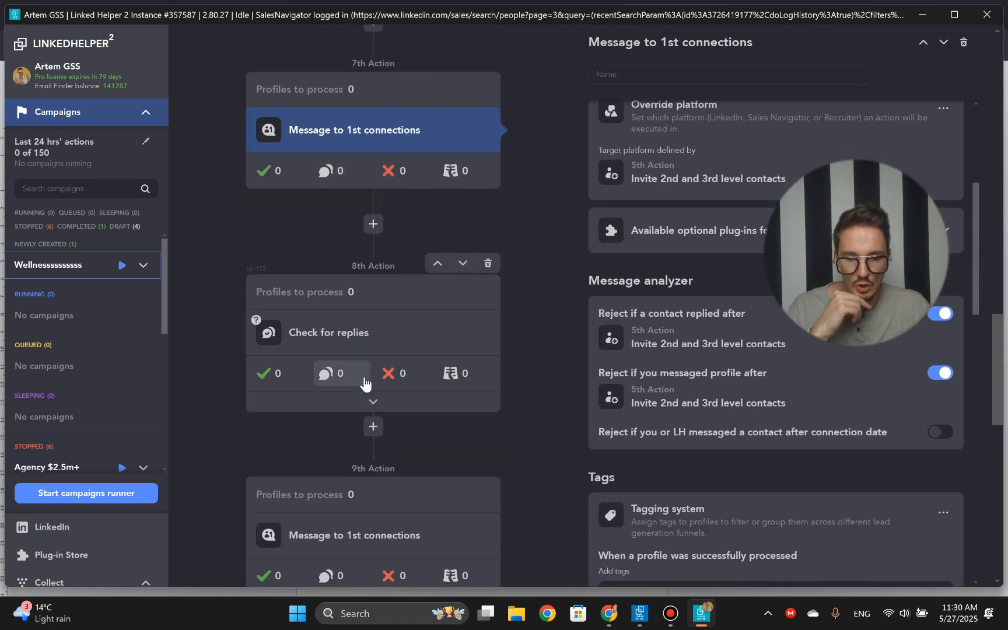
{"action": "scroll", "coordinate": [365, 382], "scroll_direction": "down", "scroll_amount": 4}
- Replace the 9th action's "follow 1" message with the firstName variable followed by "?", check its preview, and save the template
{"action": "left_click", "coordinate": [461, 373]}
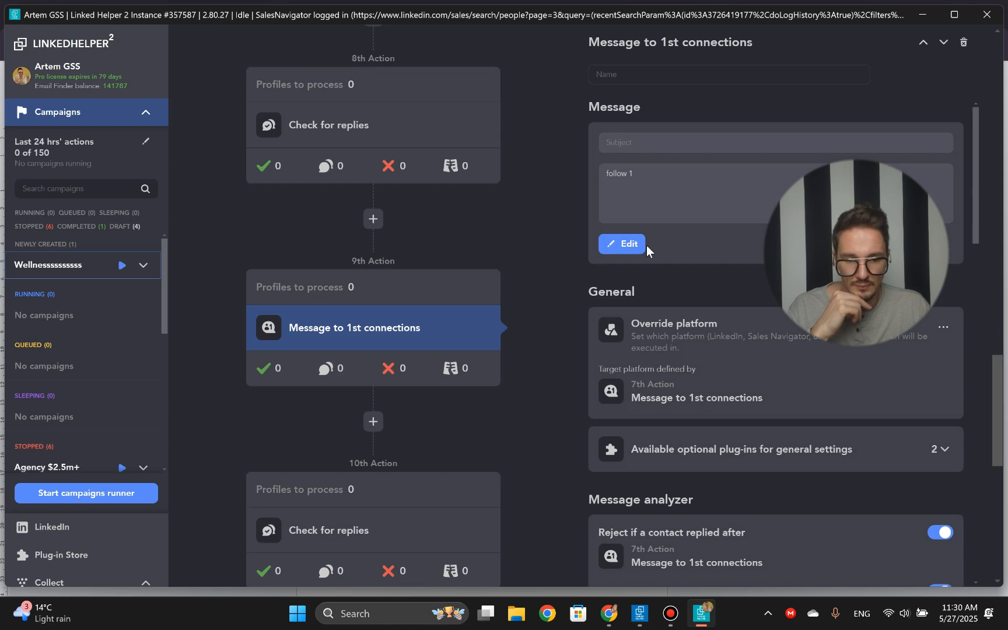
{"action": "scroll", "coordinate": [644, 248], "scroll_direction": "down", "scroll_amount": 15}
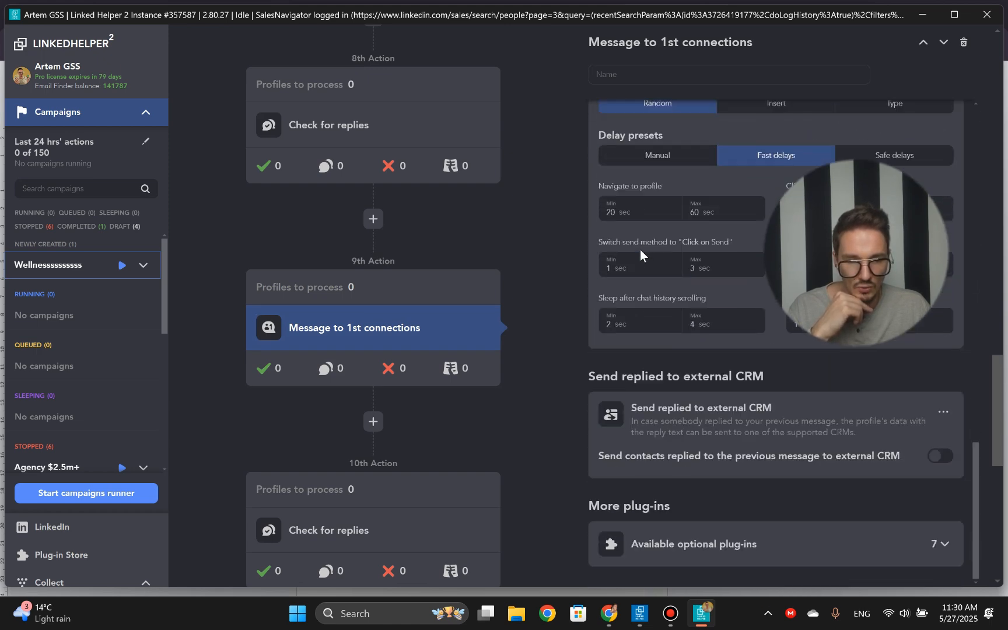
{"action": "scroll", "coordinate": [665, 251], "scroll_direction": "down", "scroll_amount": 4}
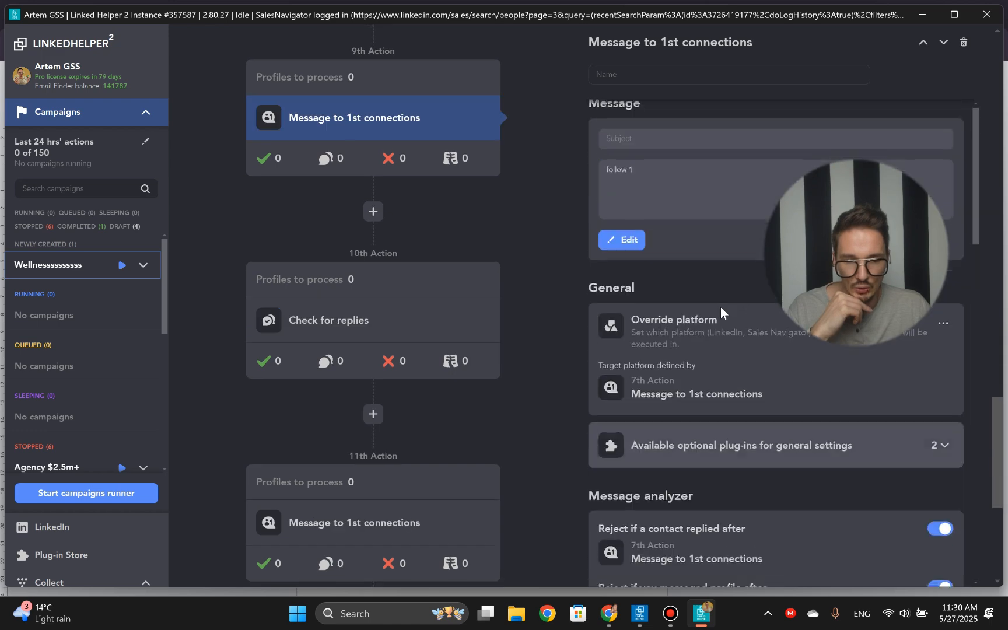
{"action": "left_click", "coordinate": [678, 200]}
{"action": "key", "text": "ctrl+a"}
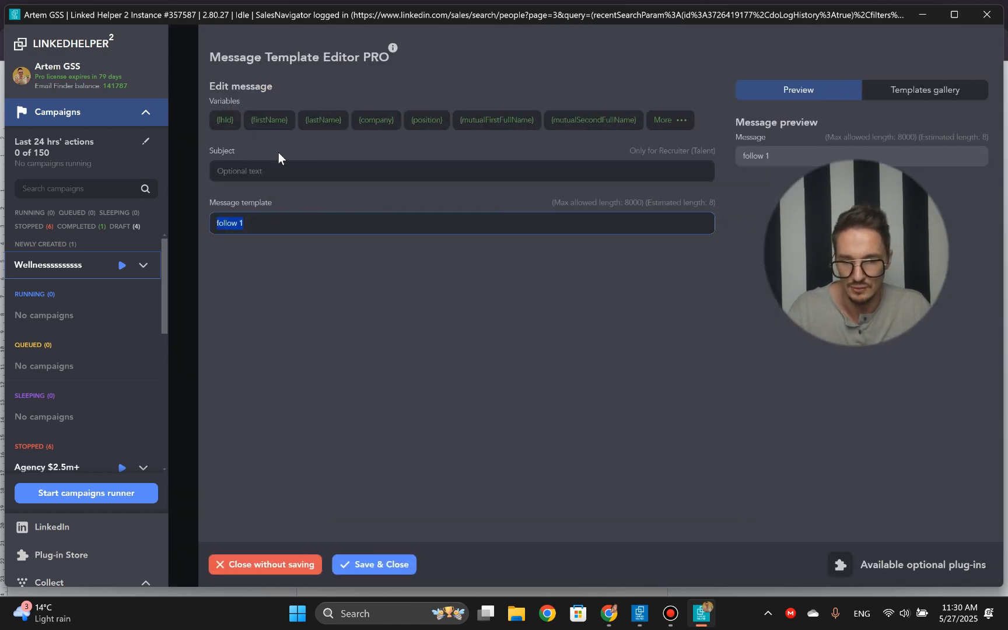
{"action": "left_click", "coordinate": [270, 119]}
{"action": "type", "text": "?"}
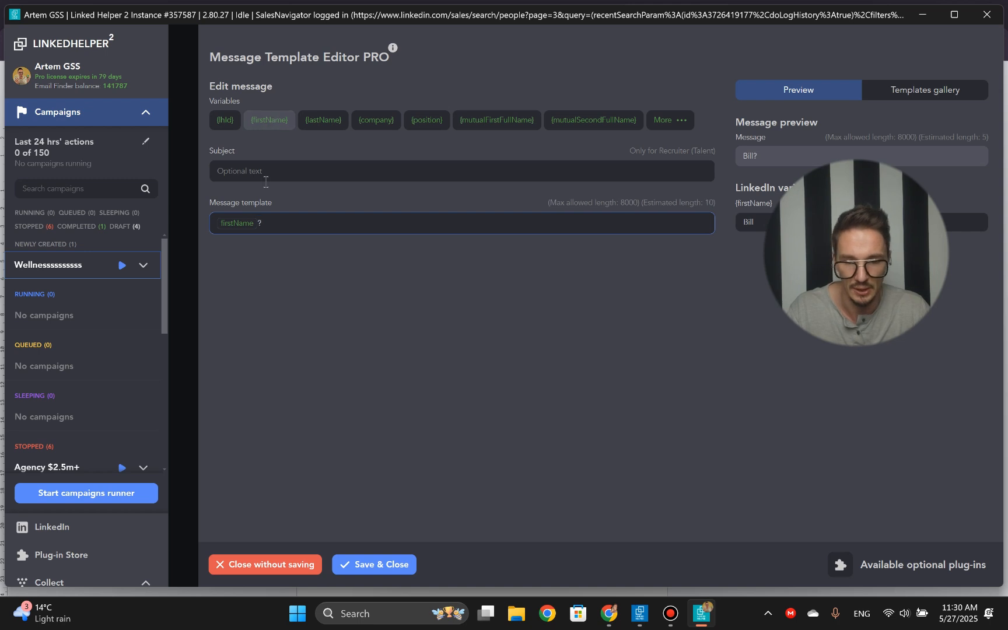
{"action": "left_click", "coordinate": [763, 160]}
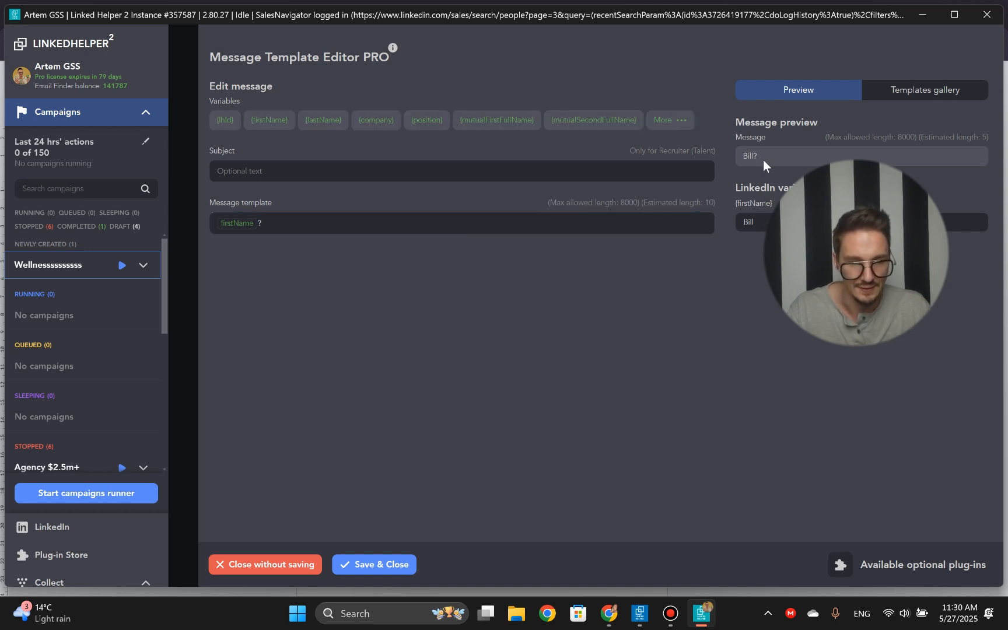
{"action": "left_click", "coordinate": [389, 563]}
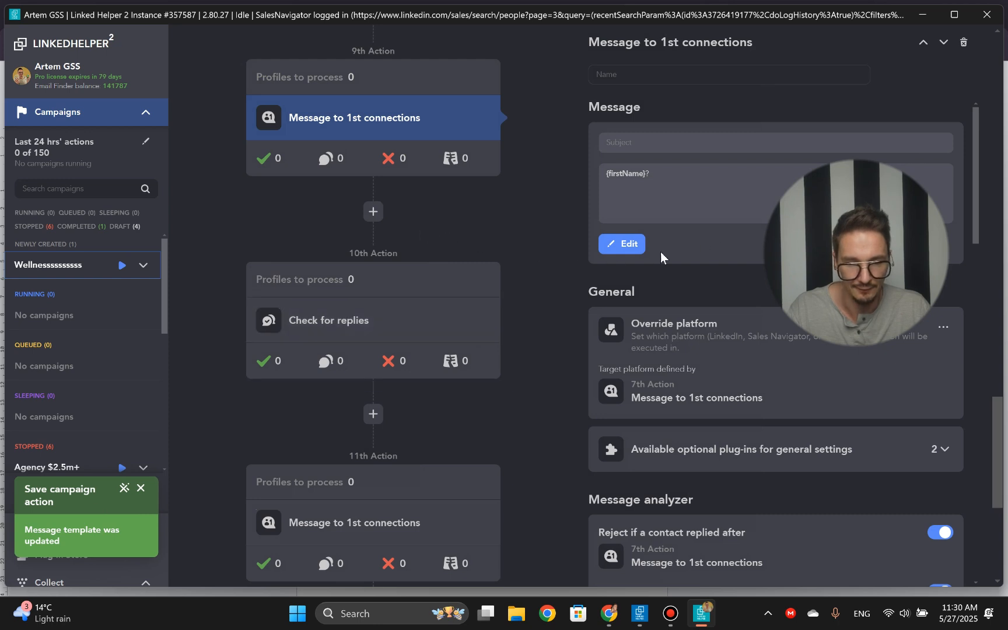
- Fill the 11th action's empty message template with the Follow-up 2 text copied from the Outreach document in Chrome, and save it
{"action": "scroll", "coordinate": [401, 452], "scroll_direction": "down", "scroll_amount": 1}
{"action": "left_click", "coordinate": [408, 446]}
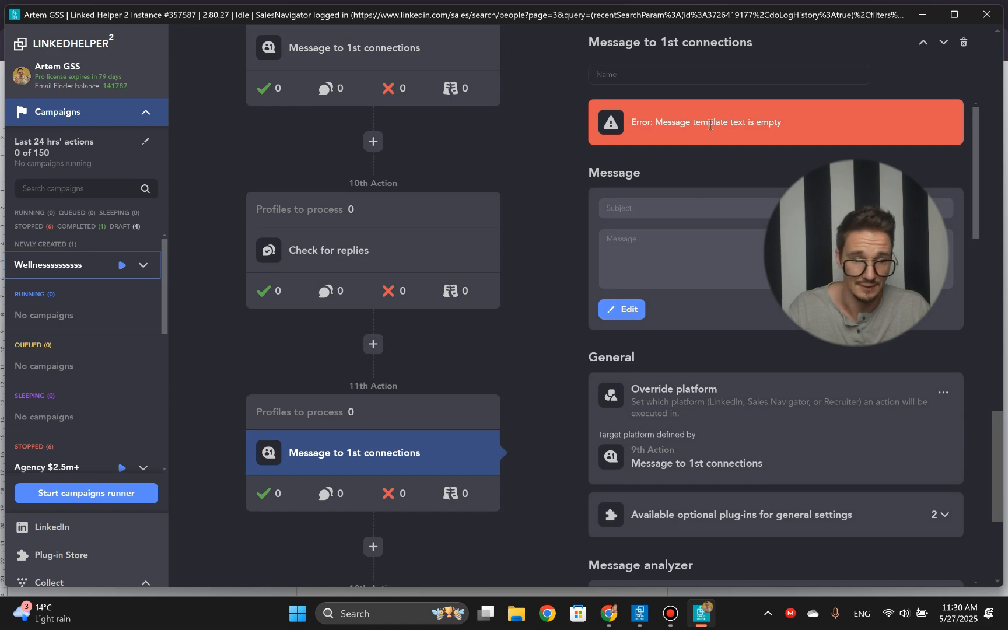
{"action": "left_click", "coordinate": [621, 310]}
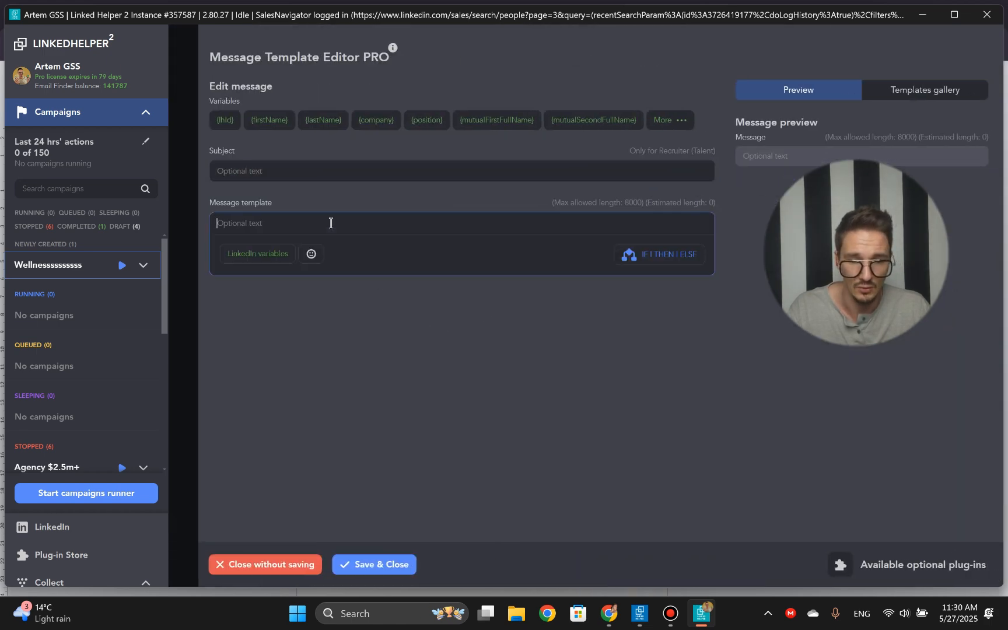
{"action": "key", "text": "alt+Tab"}
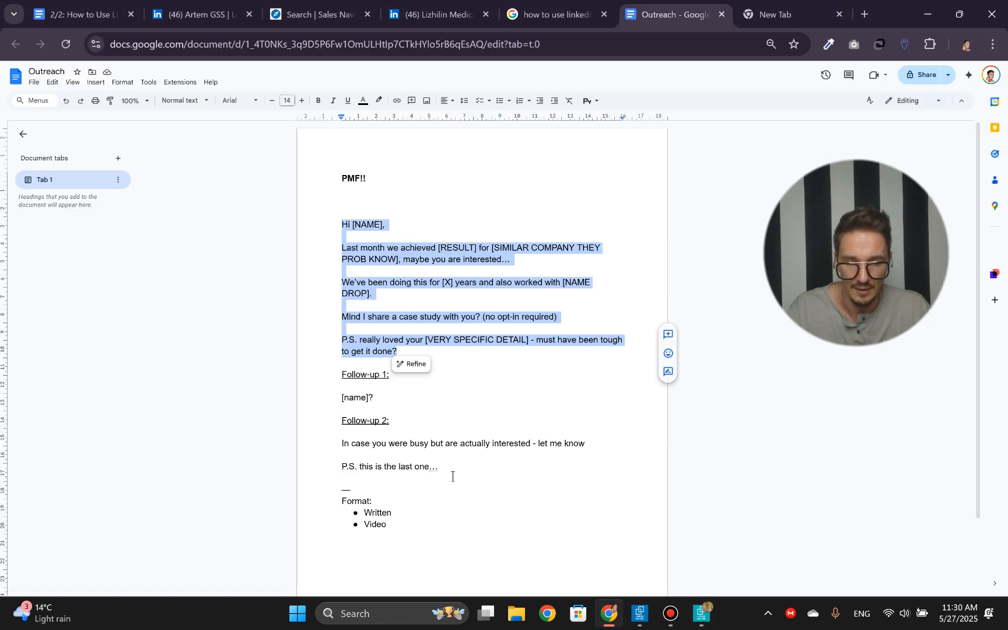
{"action": "left_click_drag", "start_coordinate": [452, 475], "coordinate": [314, 440]}
{"action": "key", "text": "ctrl+c"}
{"action": "key", "text": "alt+Tab"}
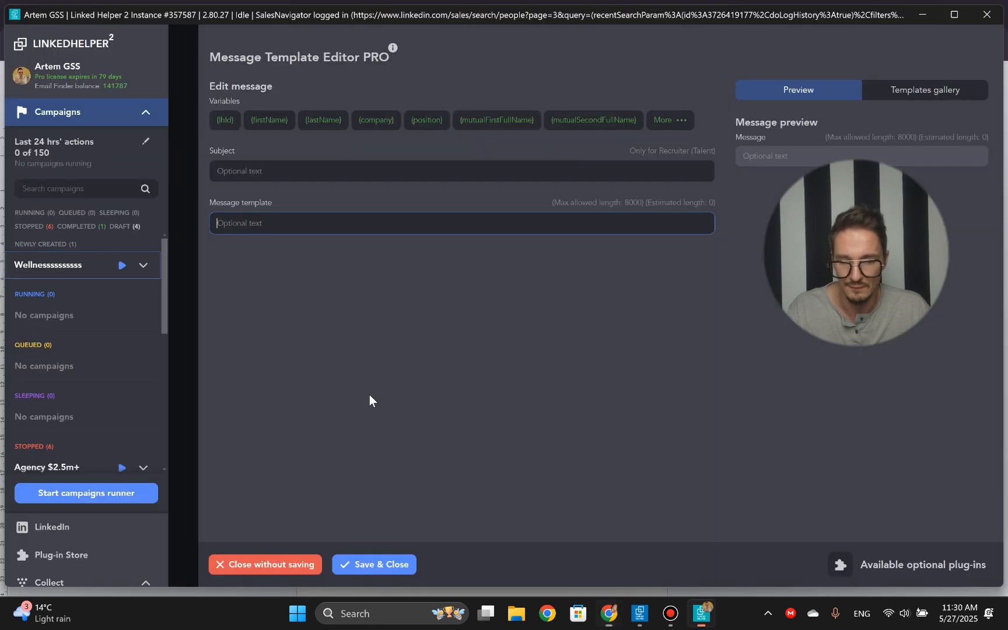
{"action": "left_click", "coordinate": [349, 199]}
{"action": "key", "text": "ctrl+v"}
{"action": "key", "text": "BackSpace"}
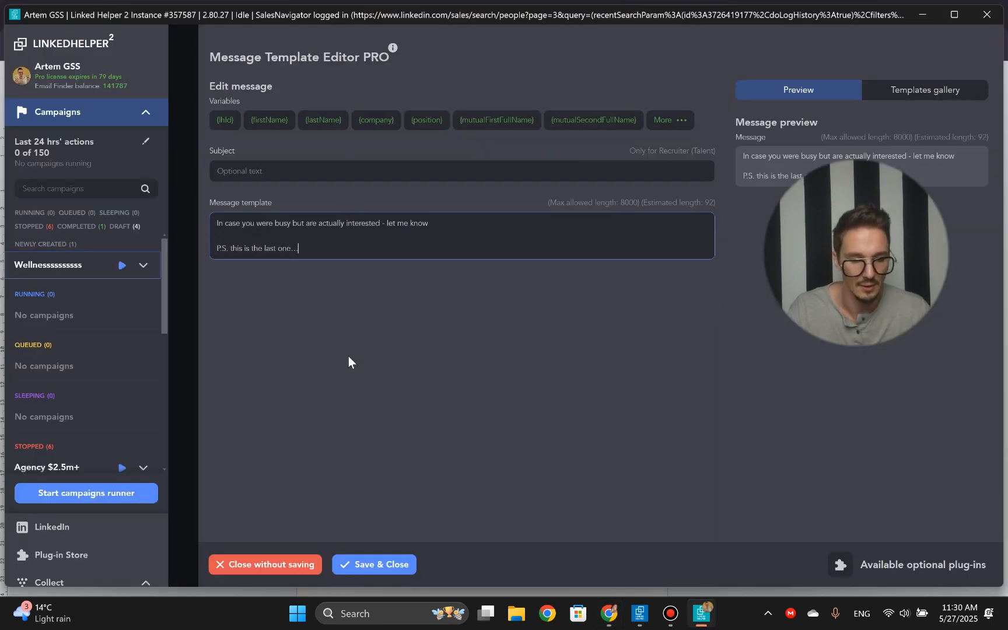
{"action": "left_click", "coordinate": [373, 564]}
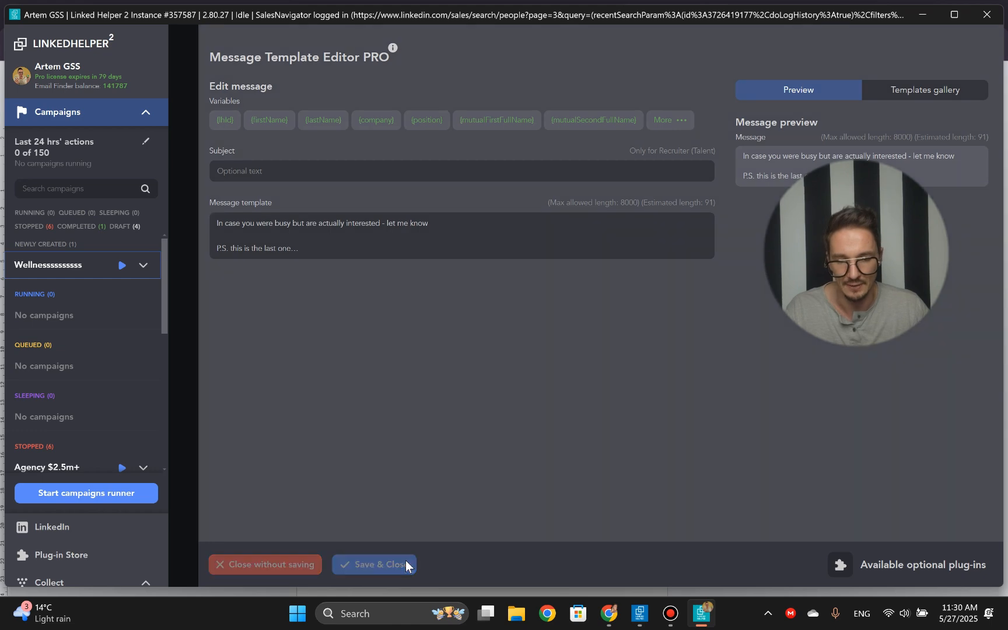
- Look back over the workflow, start the wellness campaign, and stop the campaigns runner during its Follow profiles action
{"action": "scroll", "coordinate": [499, 411], "scroll_direction": "down", "scroll_amount": 5}
{"action": "scroll", "coordinate": [500, 419], "scroll_direction": "up", "scroll_amount": 15}
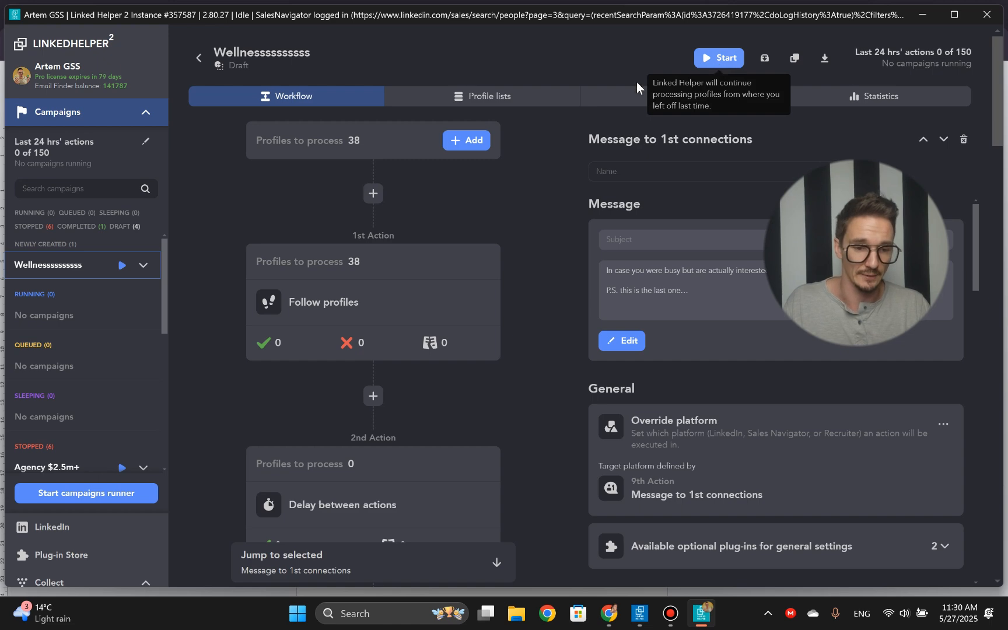
{"action": "left_click", "coordinate": [726, 62]}
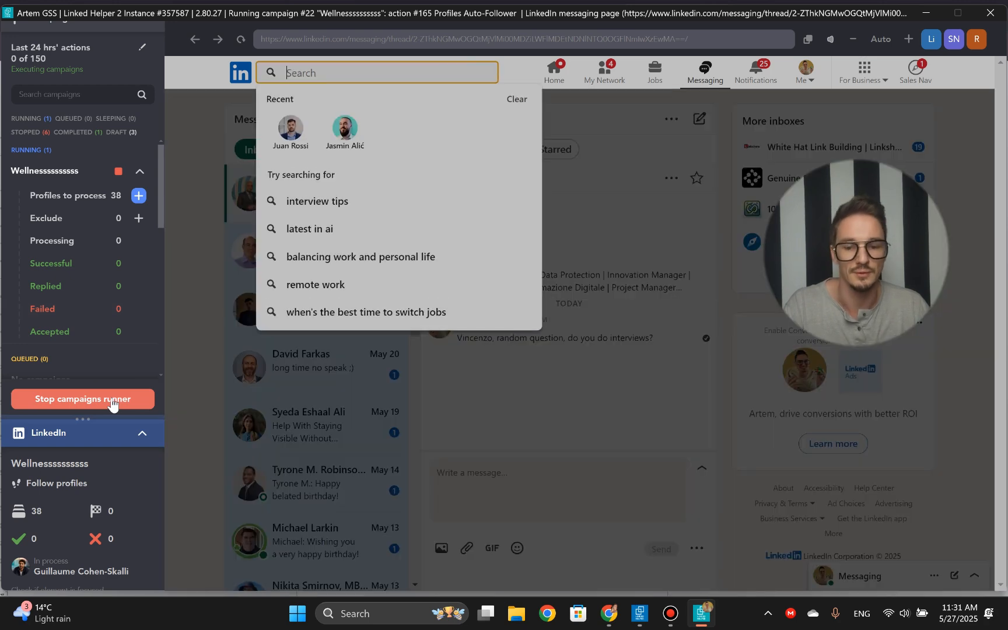
{"action": "left_click", "coordinate": [112, 400]}
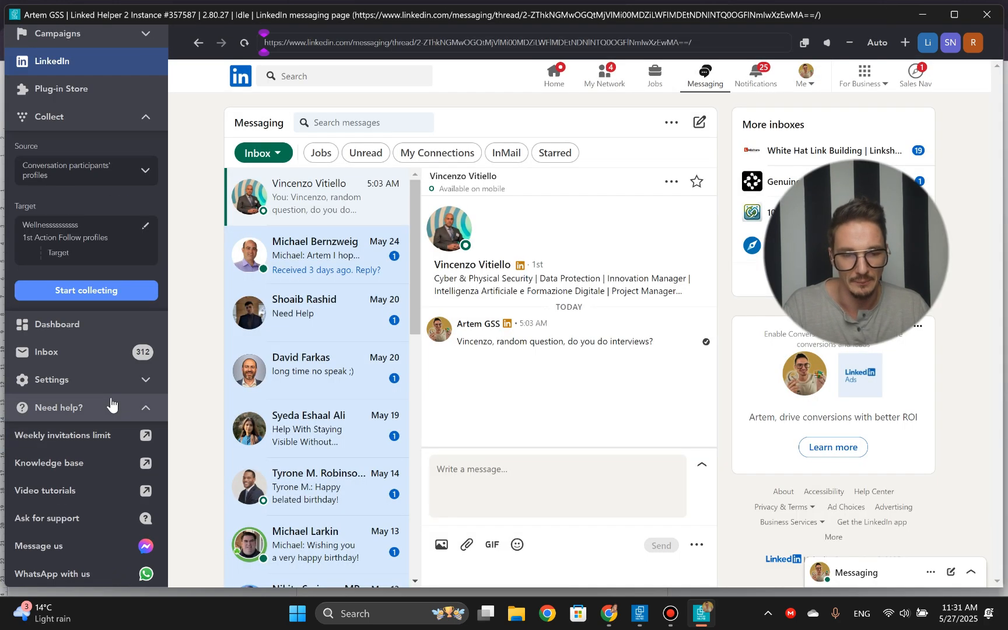